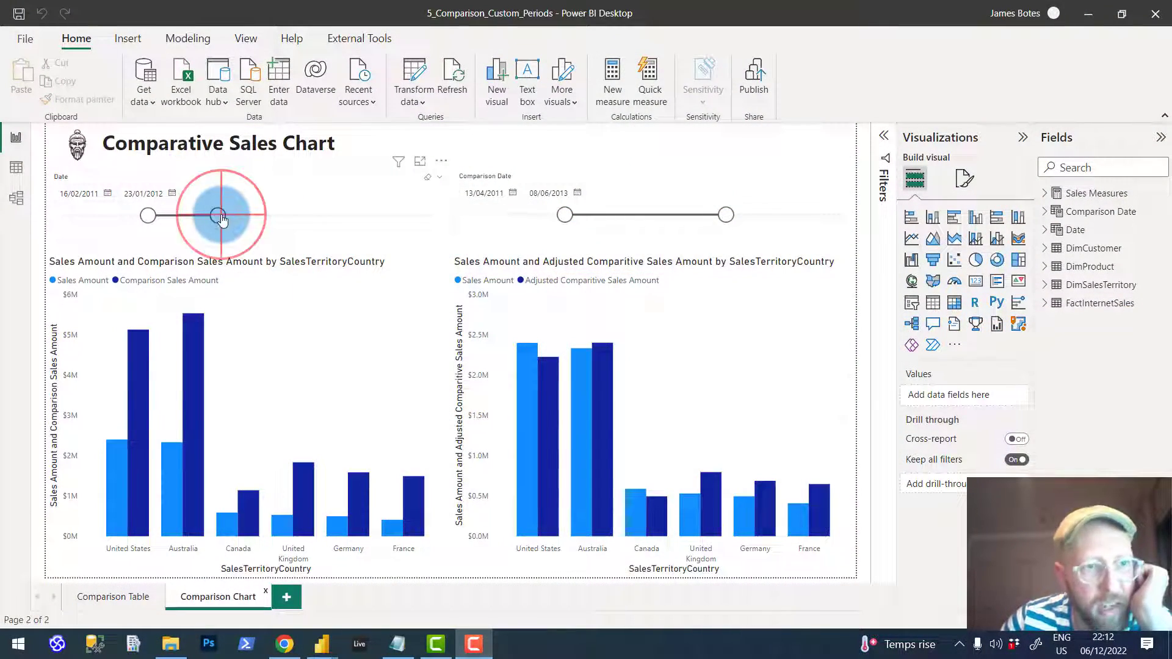
Set the Date slicer to 05/04/2013–02/05/2014 and the Comparison Date slicer to 19/12/2010–10/10/2014.
drag(218, 215, 388, 213)
click(151, 216)
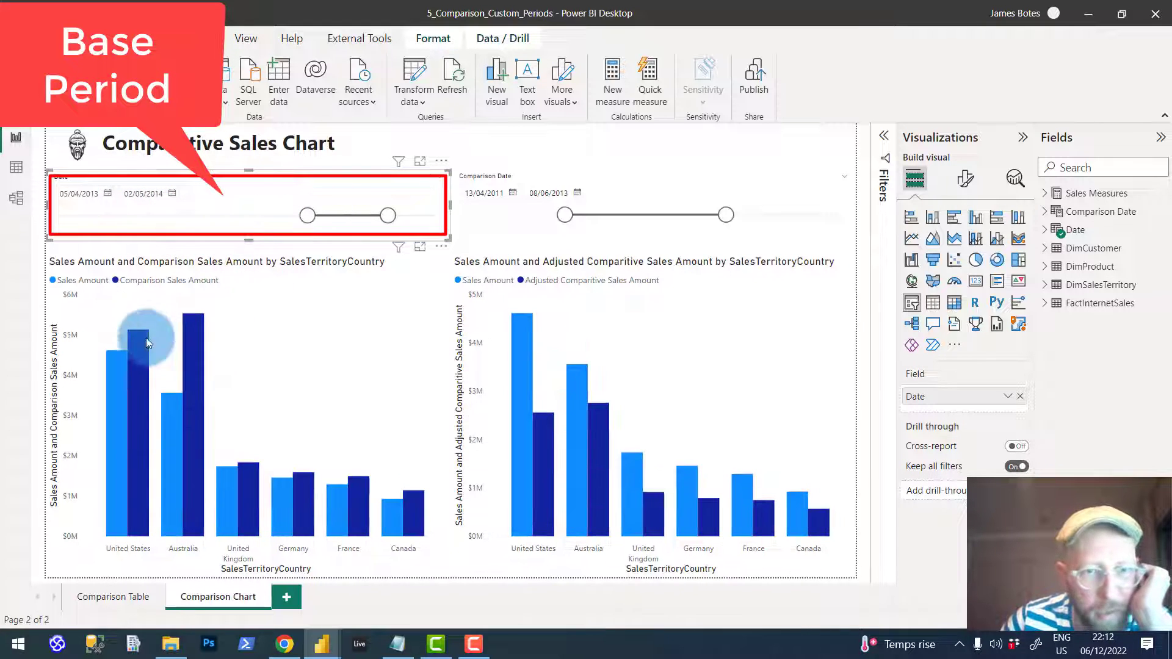
drag(726, 215, 825, 215)
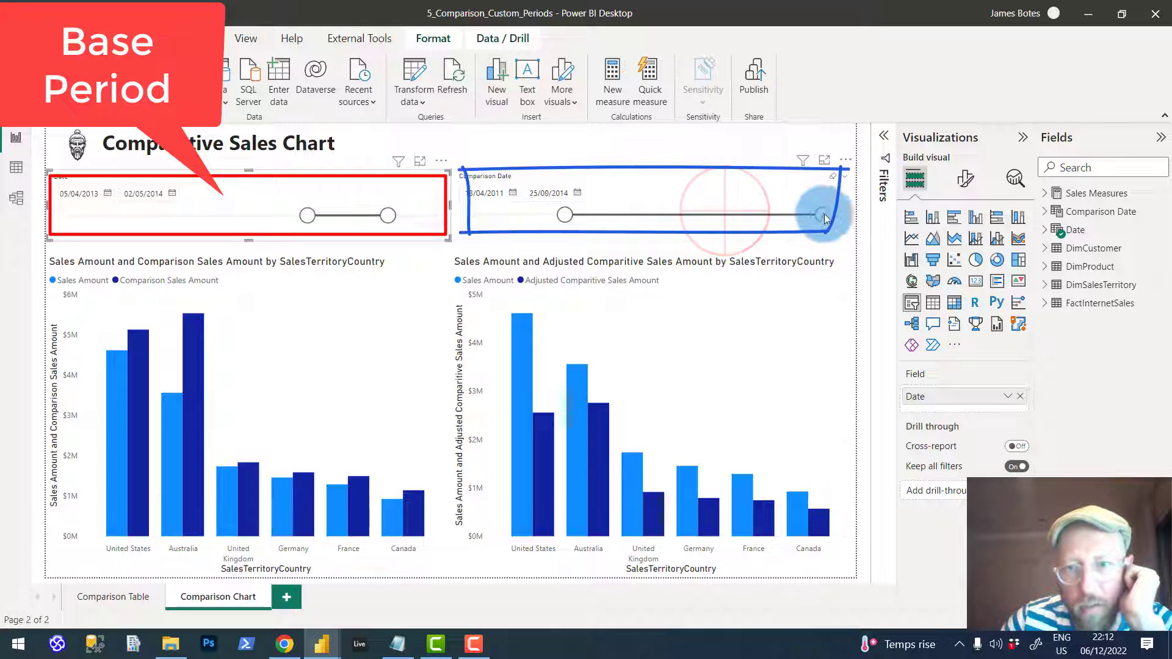
click(498, 214)
drag(565, 215, 746, 215)
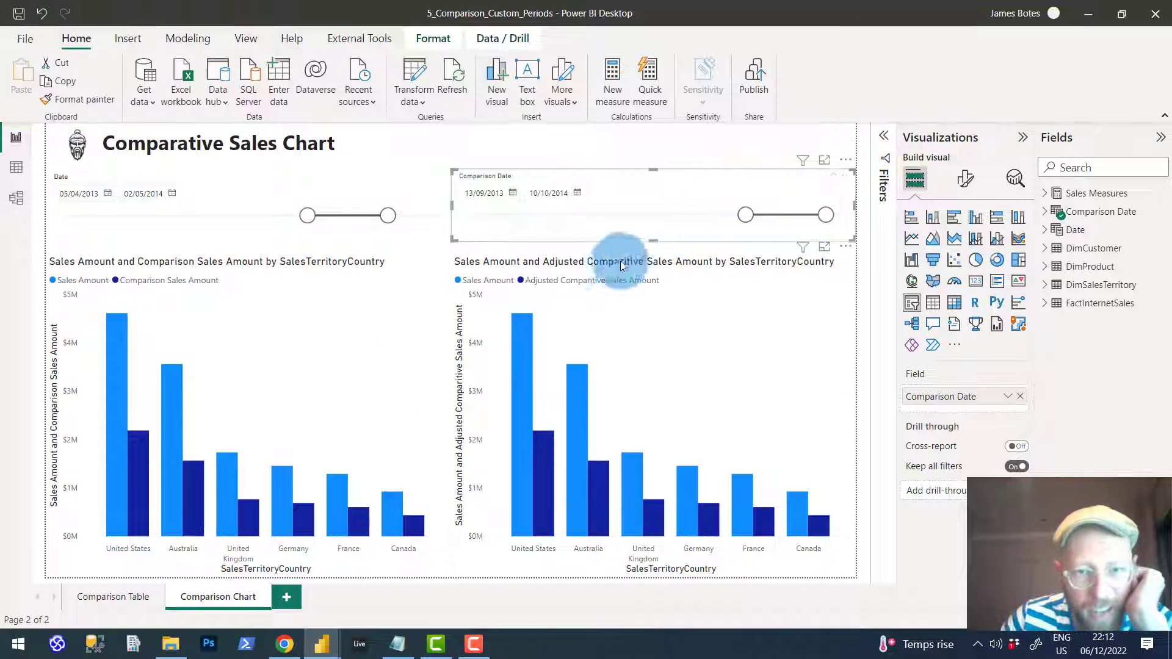
drag(745, 215, 557, 221)
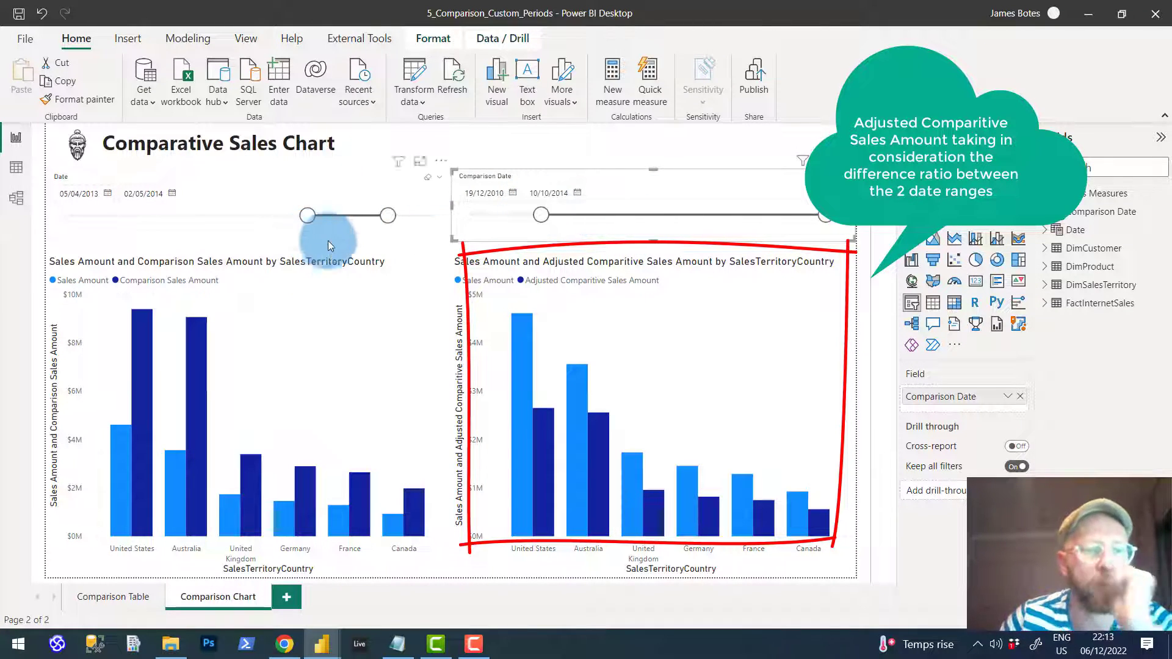
Switch to the 5_Comparison_Custom_Periods_Video report and examine how the tables are related in its data model.
click(1097, 18)
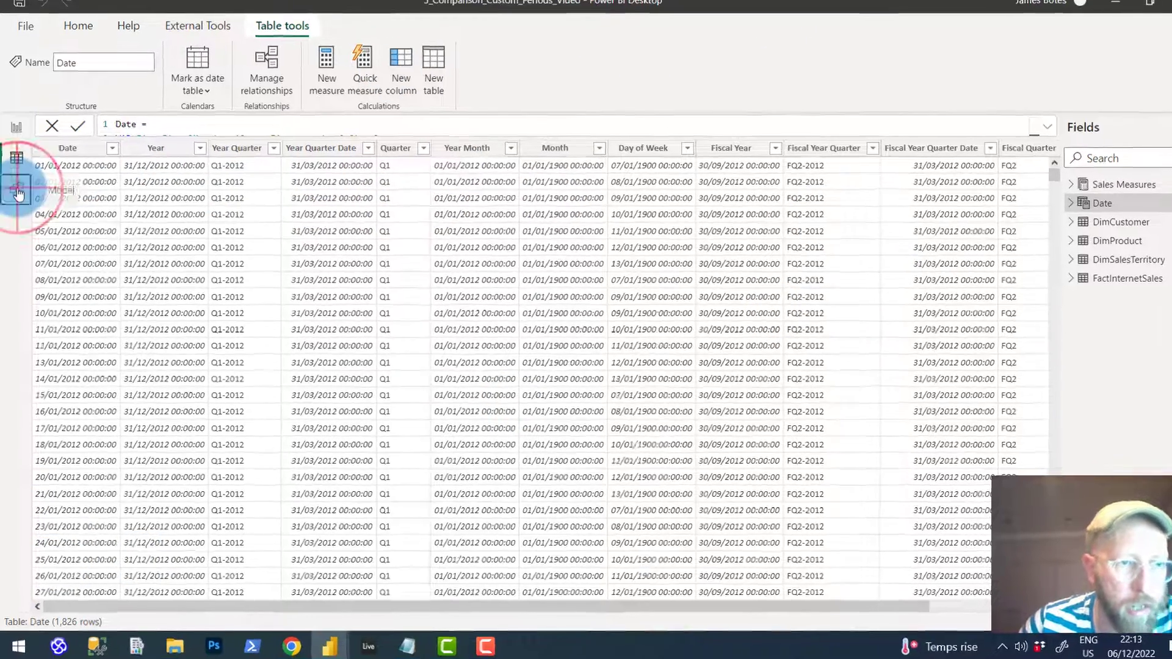
click(16, 197)
scroll(566, 210, down, 3)
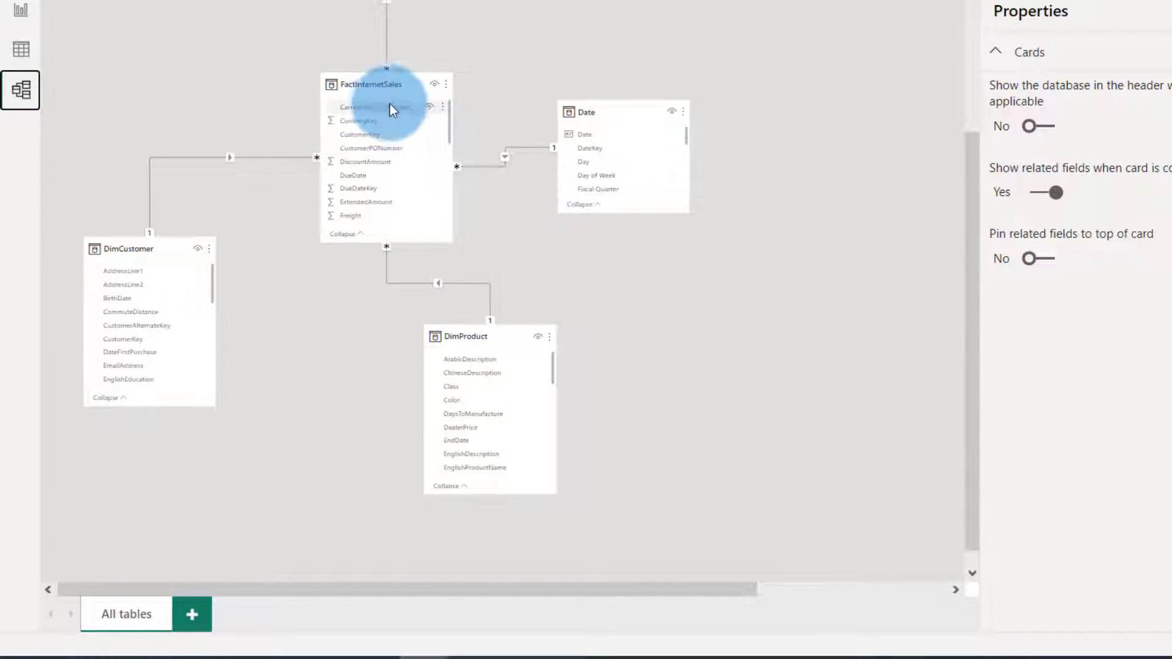
scroll(605, 309, up, 3)
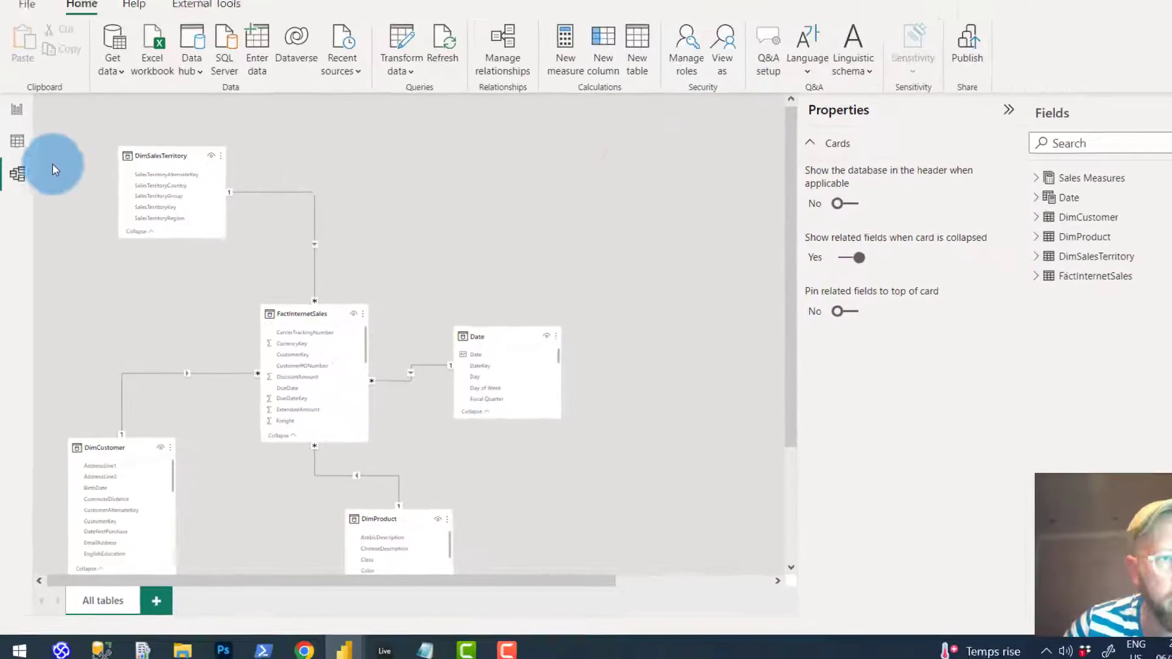
Create a calculated table that copies the existing date table using Compare Dates = 'Date'.
click(21, 49)
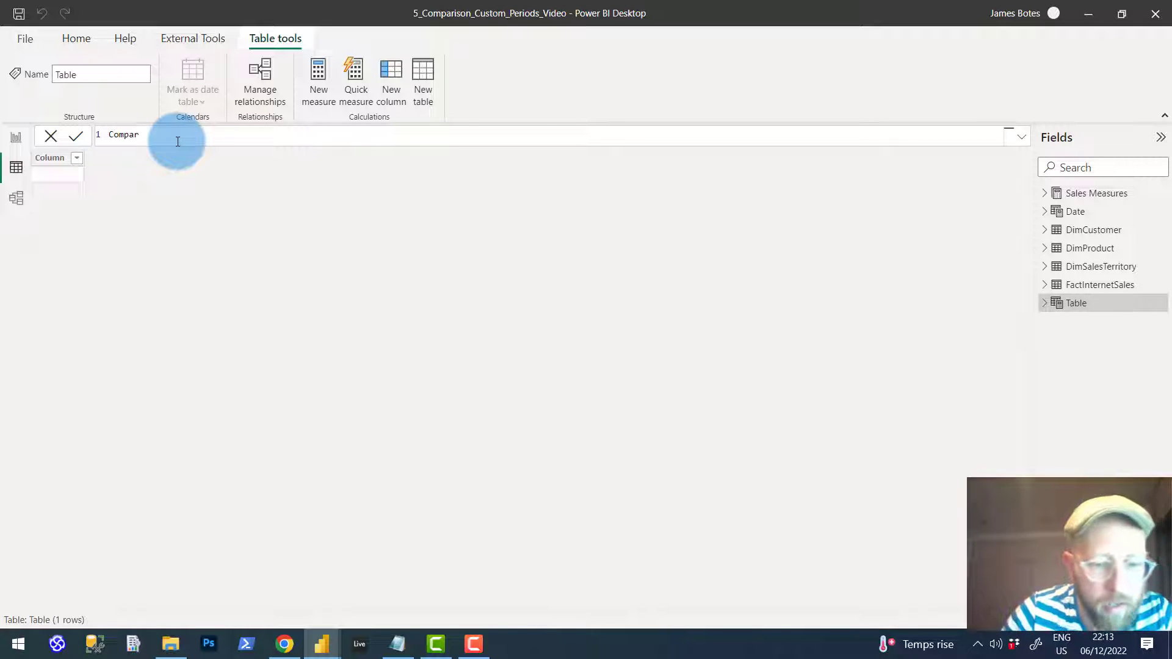
text(= )
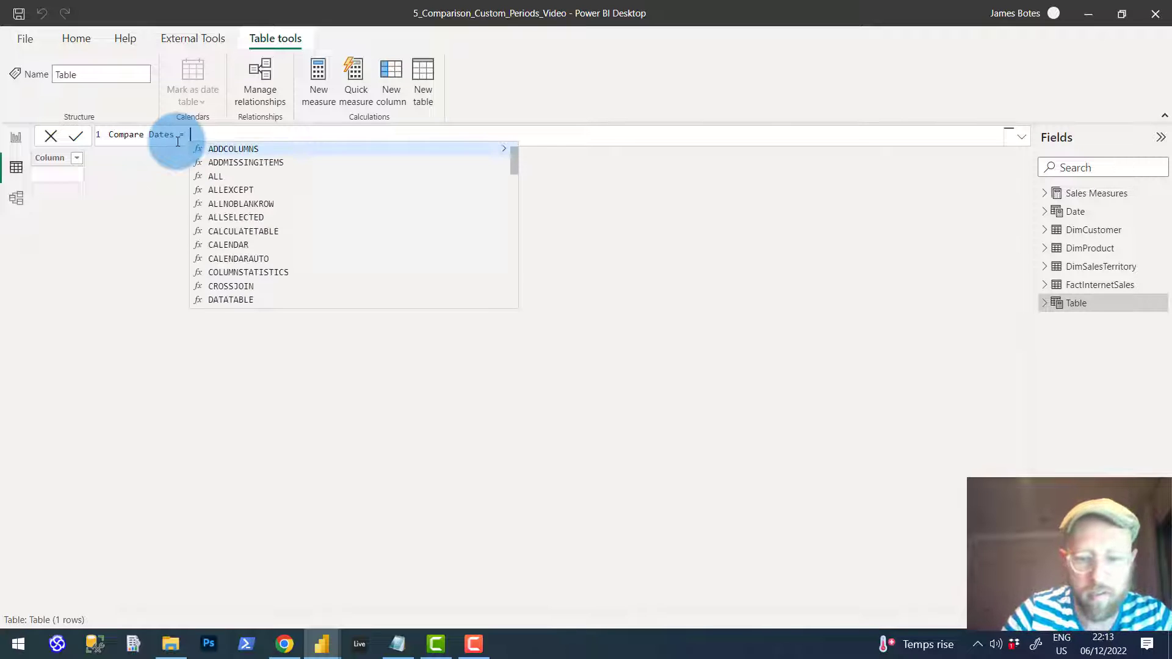
text('Da)
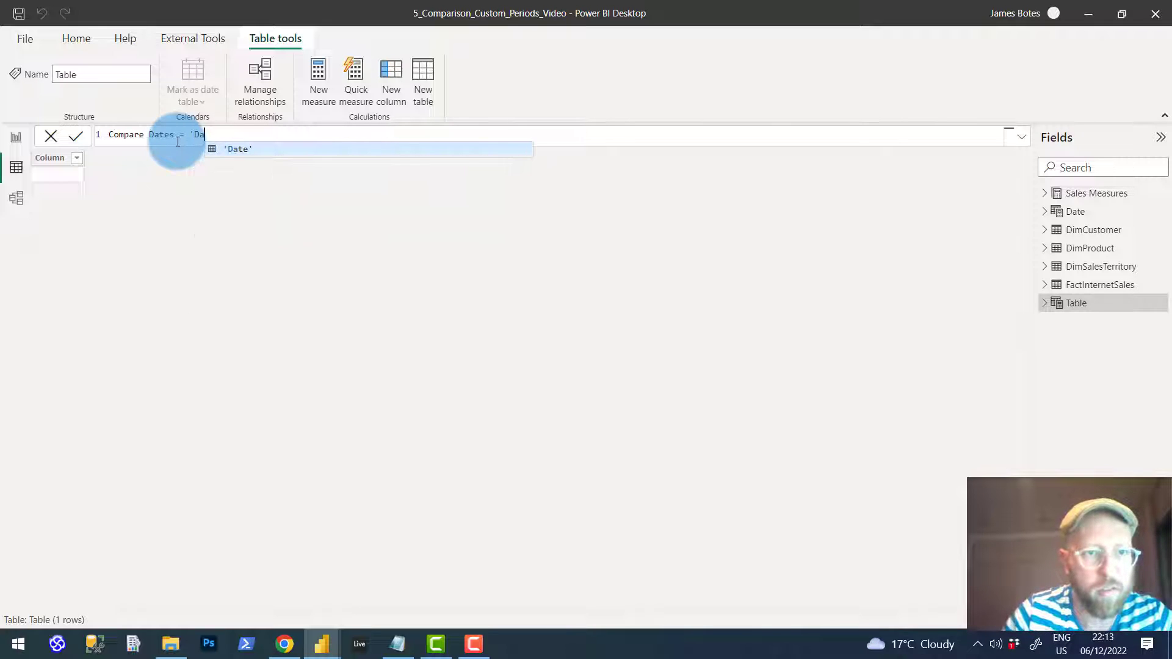
click(248, 151)
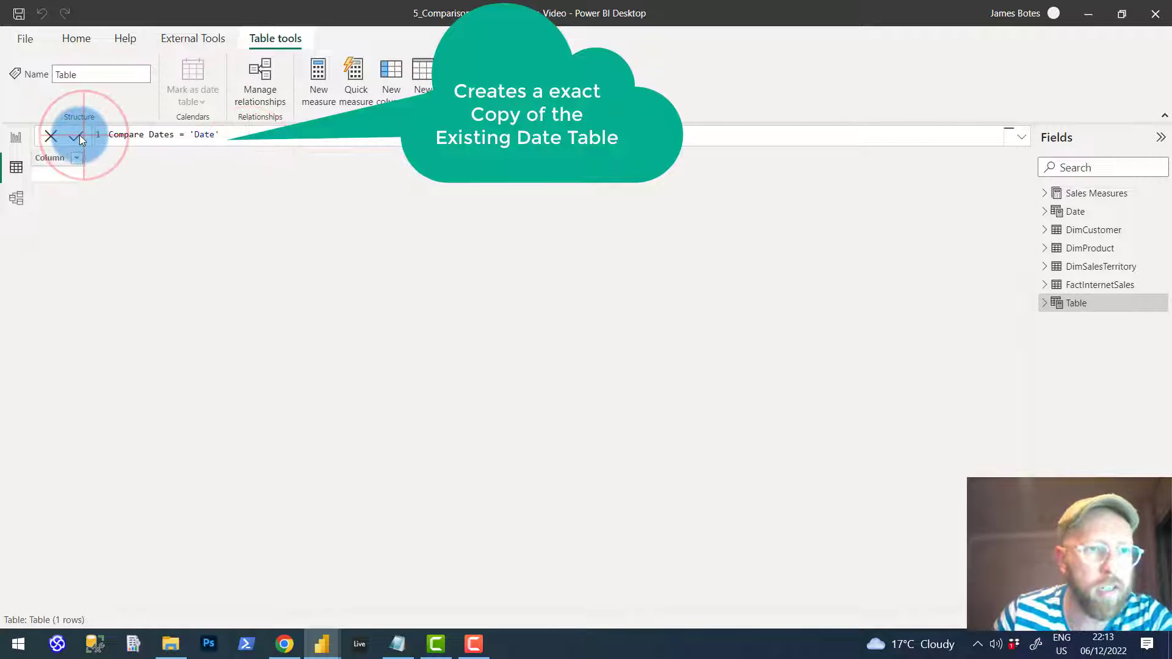
click(80, 134)
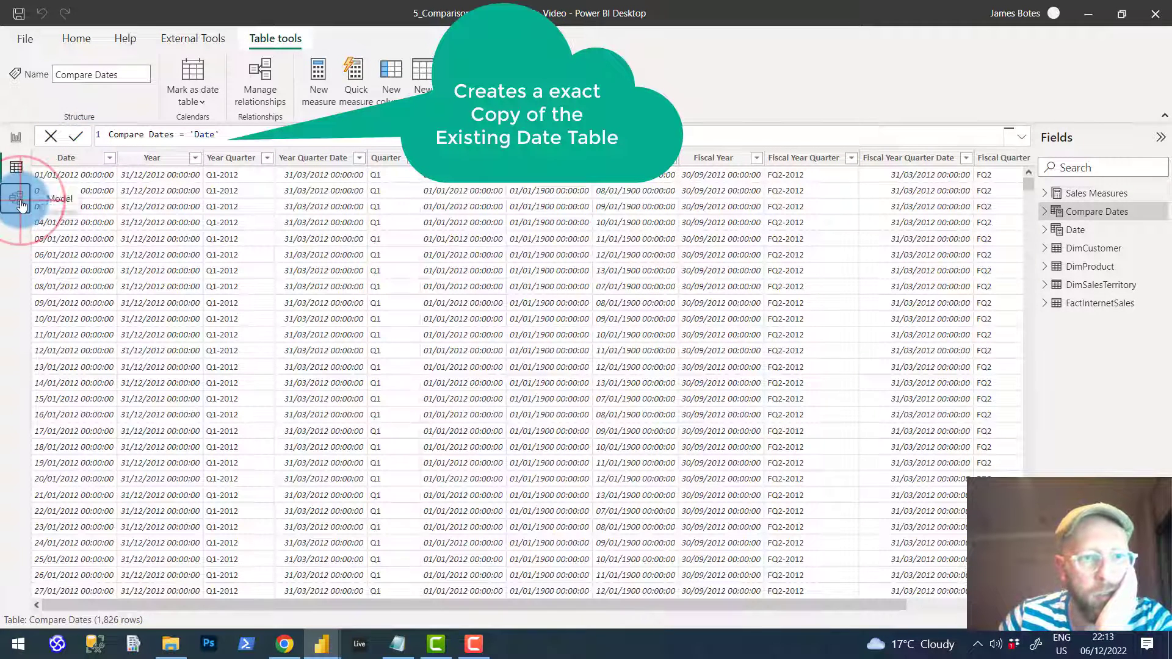
Place the Compare Dates table beside the Date table in the model diagram.
click(17, 197)
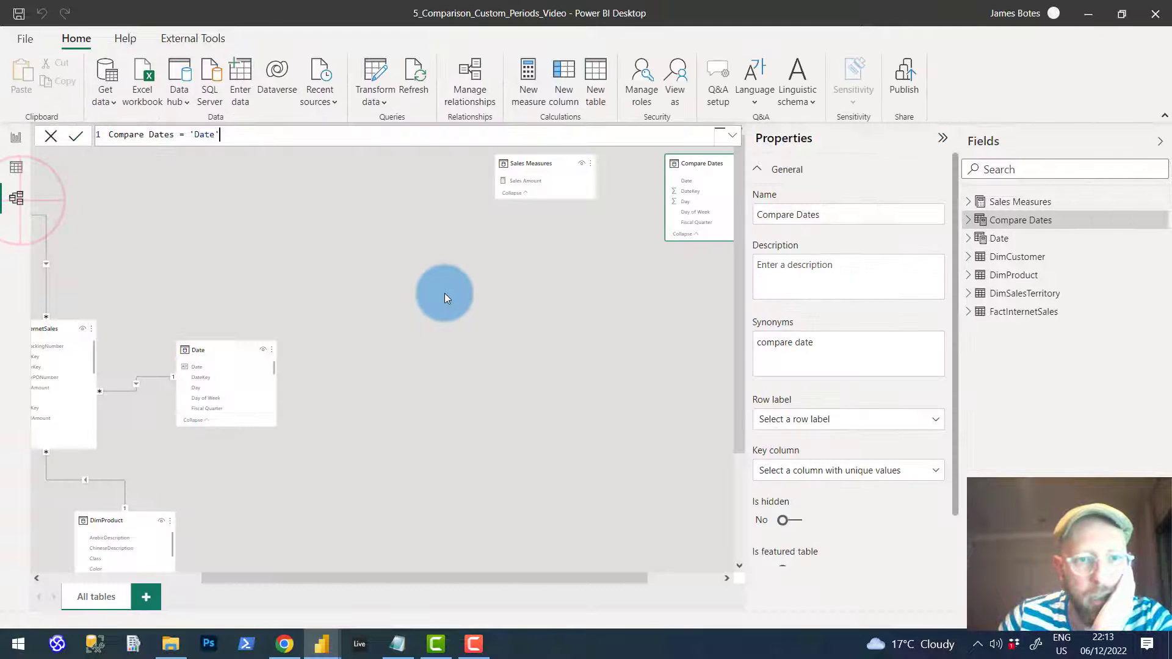
click(707, 166)
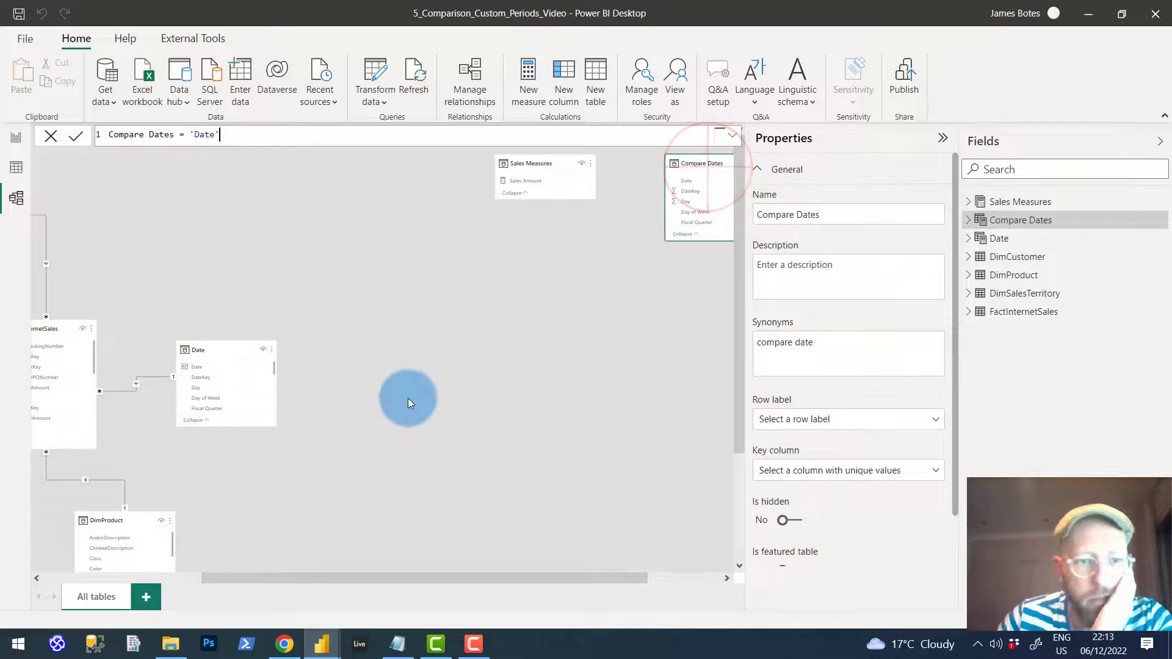
drag(701, 158, 417, 348)
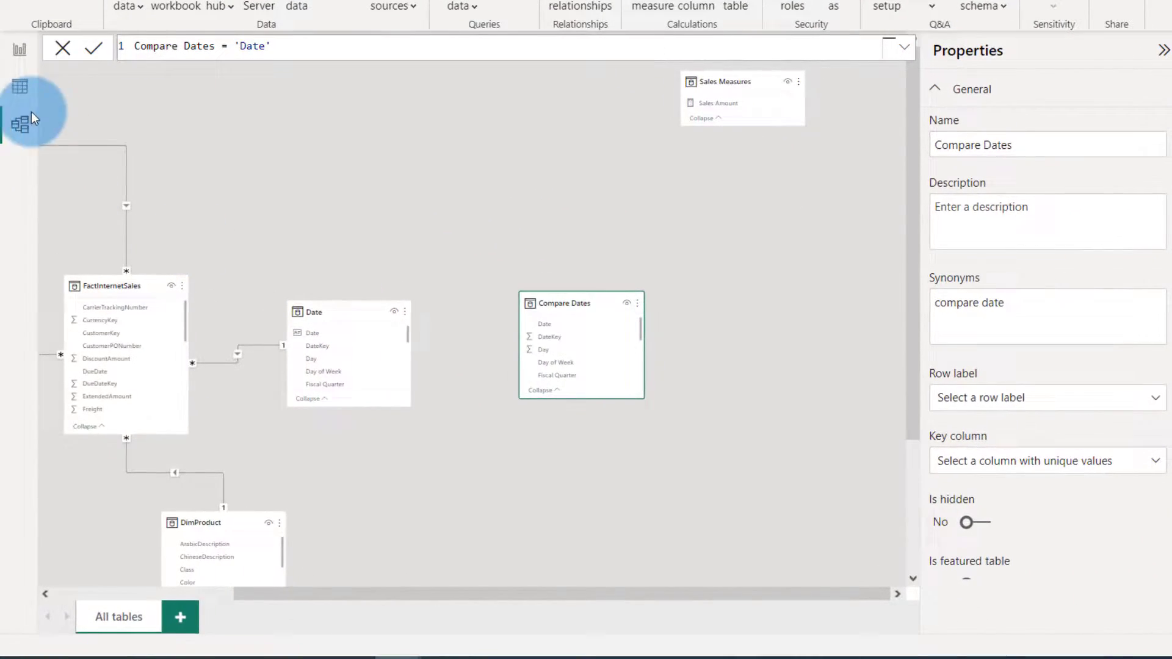
Rename the Date column of the Compare Dates table as ComparisonDate.
click(18, 86)
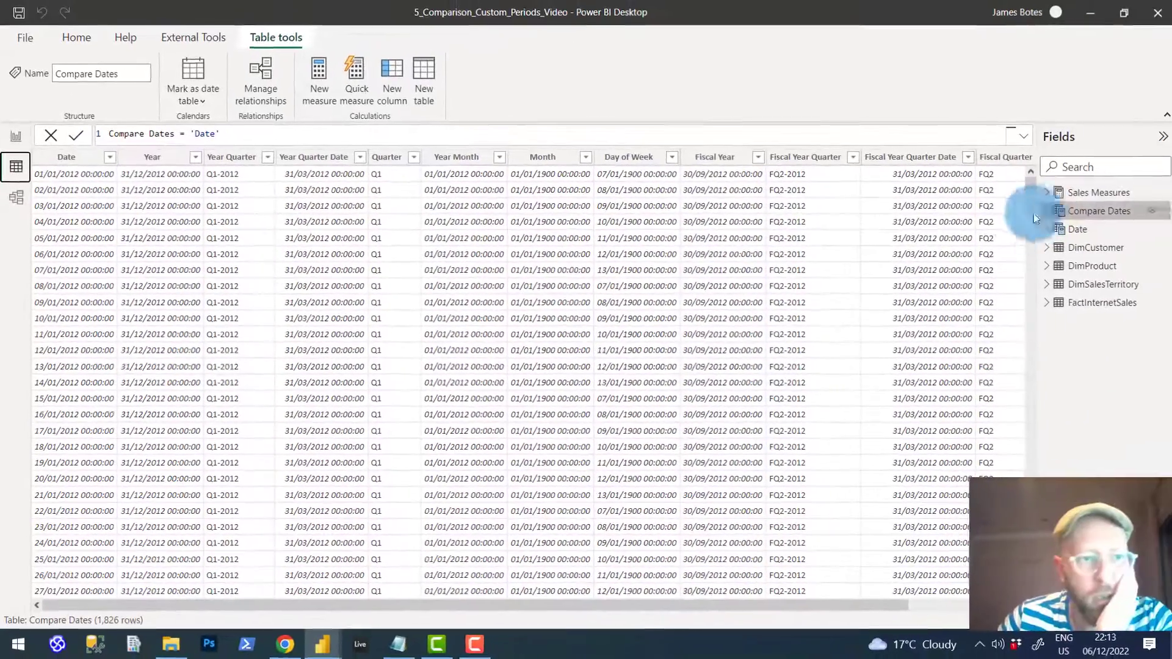
click(365, 210)
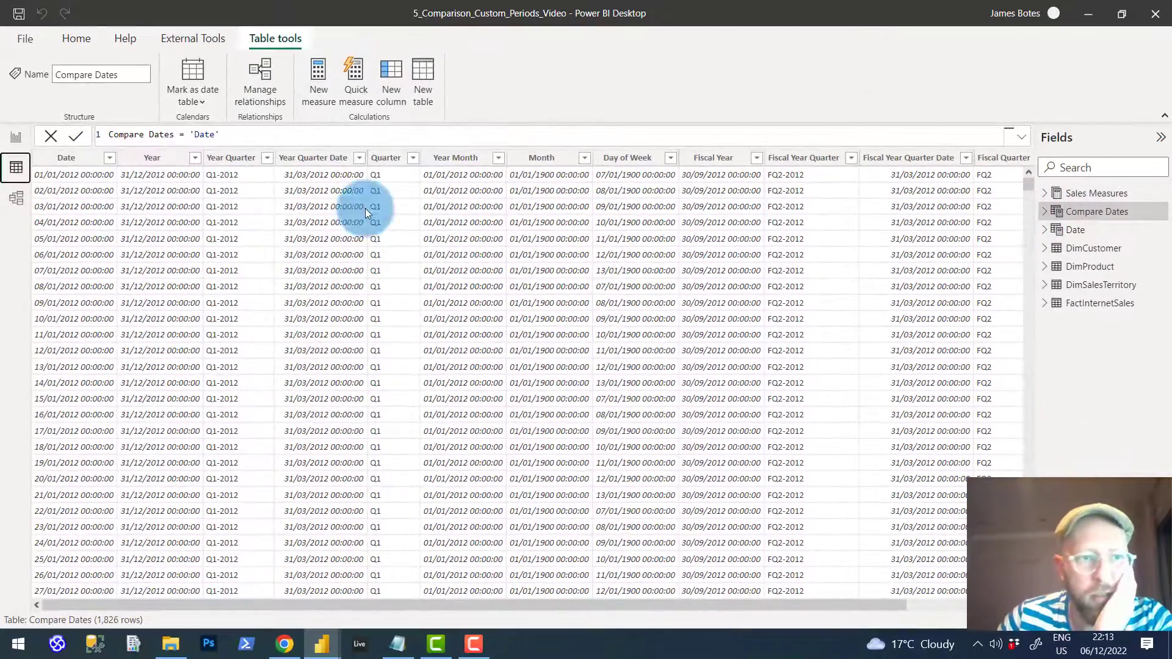
click(1096, 211)
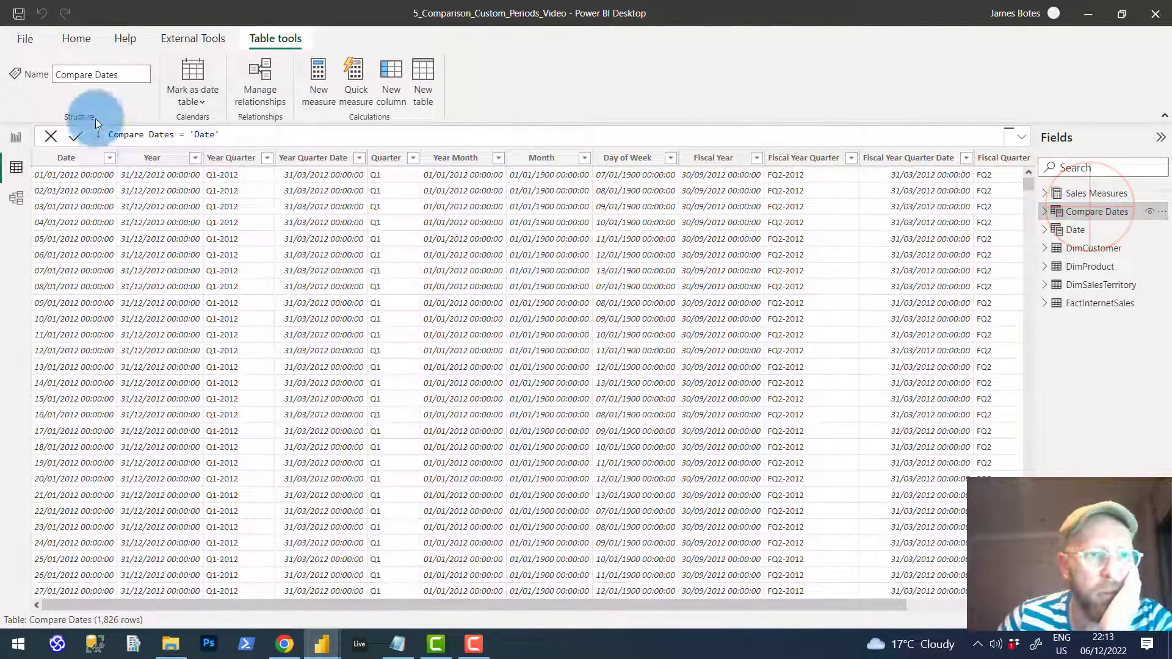
right_click(87, 163)
double_click(84, 160)
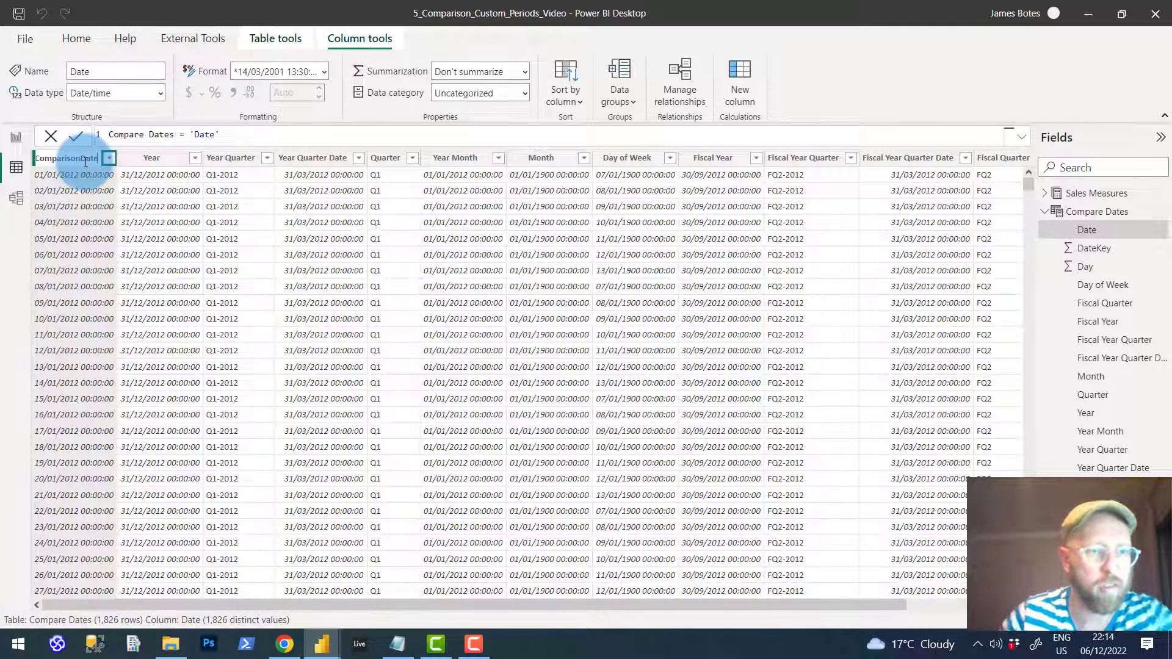
text(ComparisonDate)
click(197, 247)
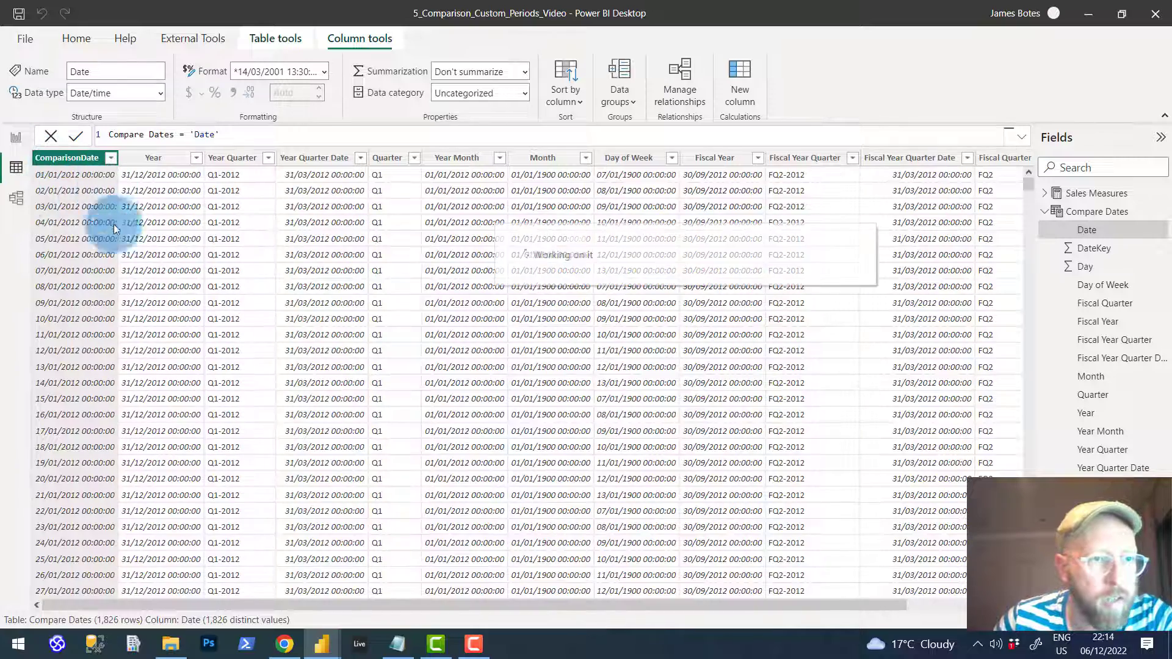
Relate ComparisonDate in Compare Dates to Date in the Date table as an inactive One to many (1:*) relationship with Single cross filter direction.
click(13, 196)
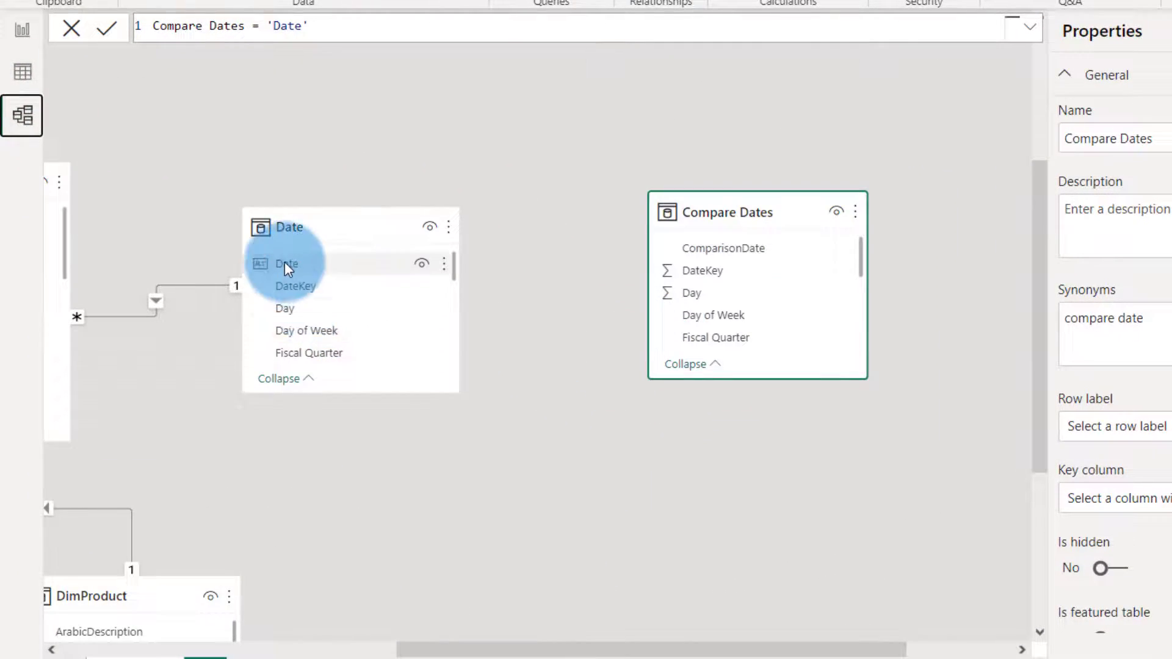
drag(712, 249, 357, 262)
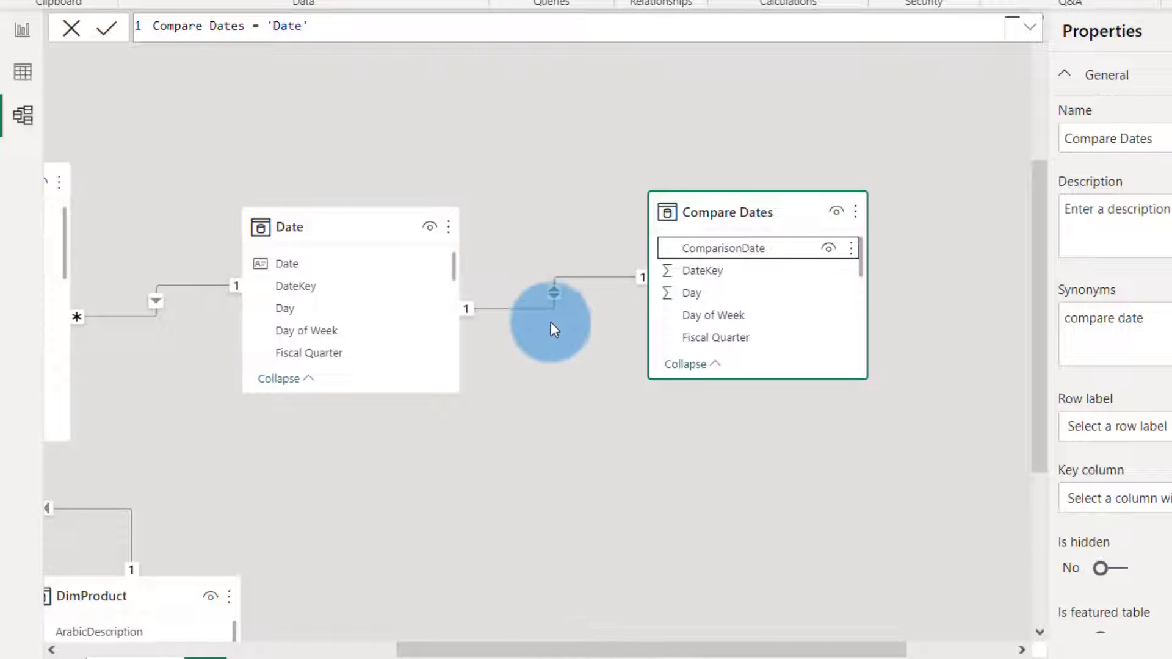
click(516, 305)
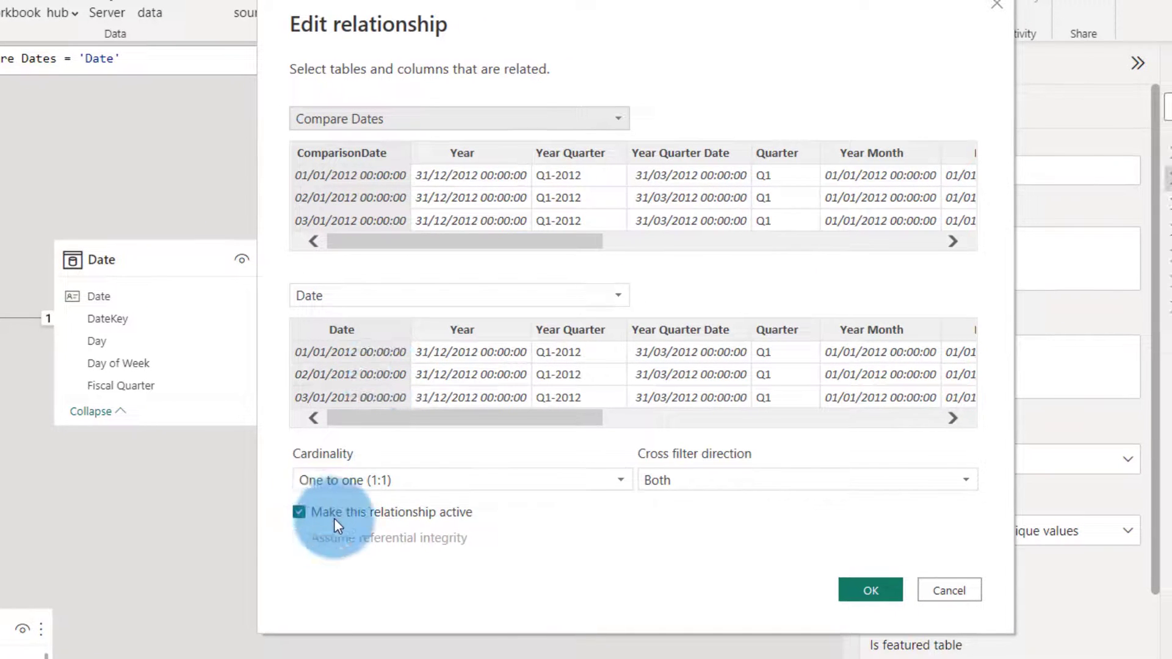
click(298, 509)
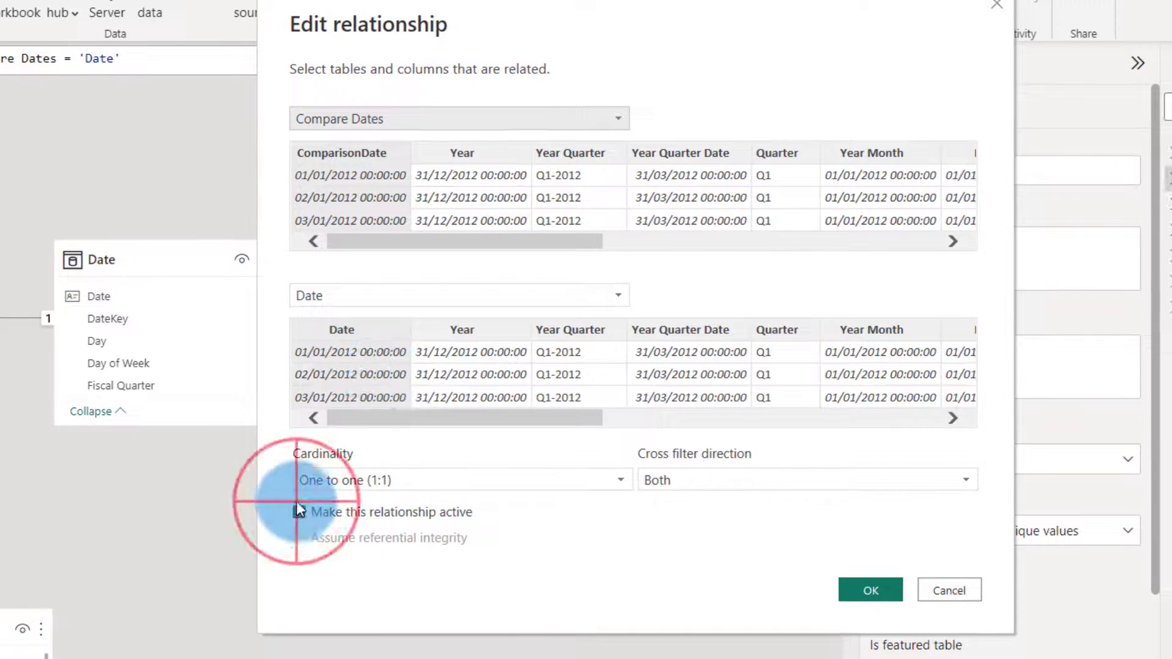
click(714, 482)
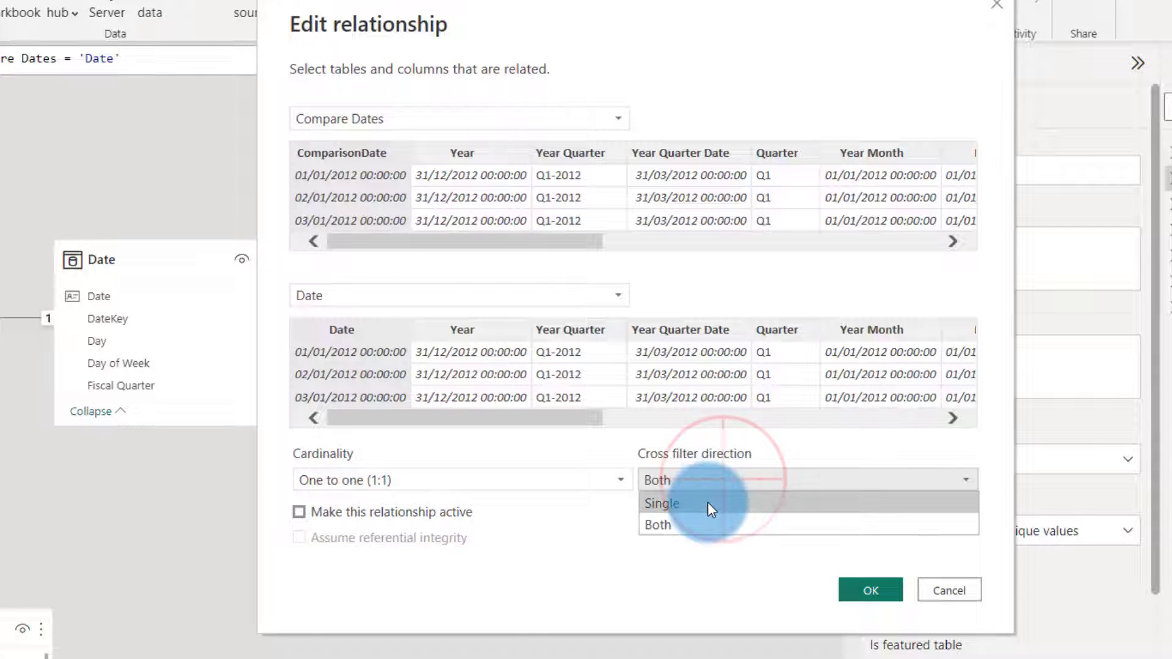
click(708, 502)
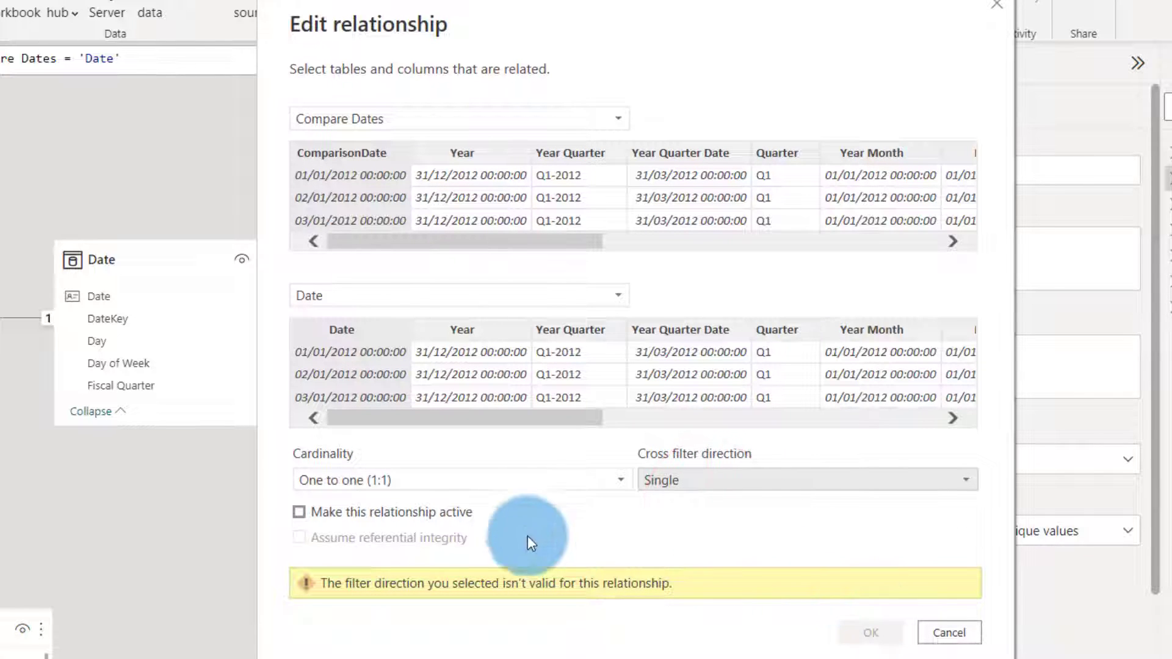
click(432, 476)
click(368, 546)
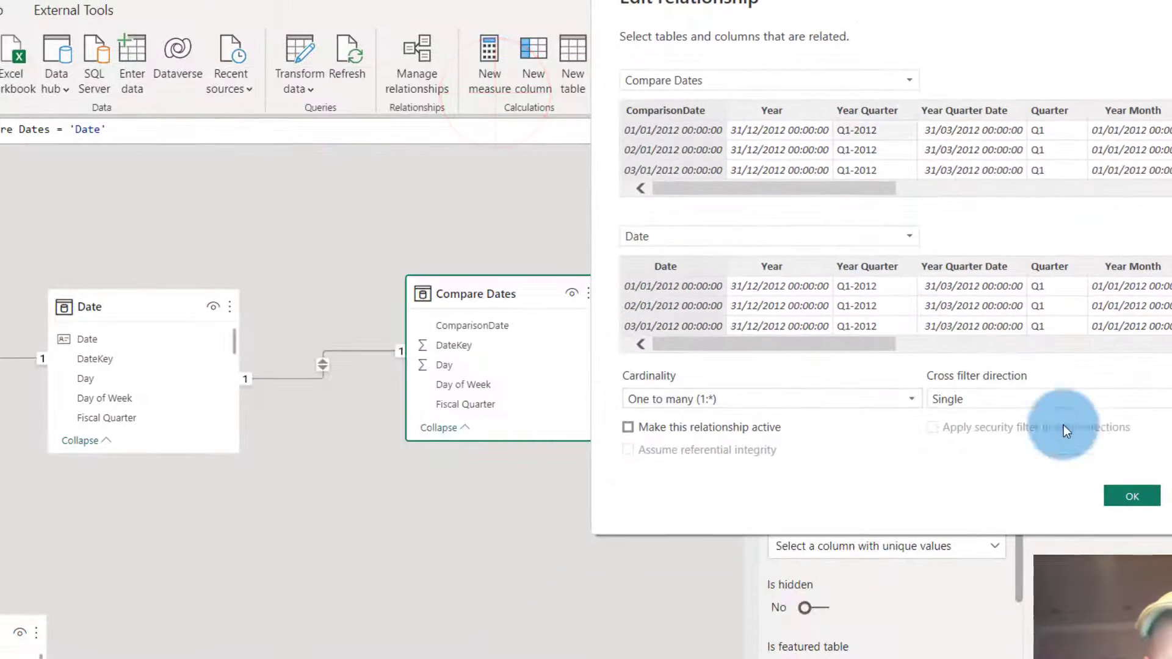
click(1126, 497)
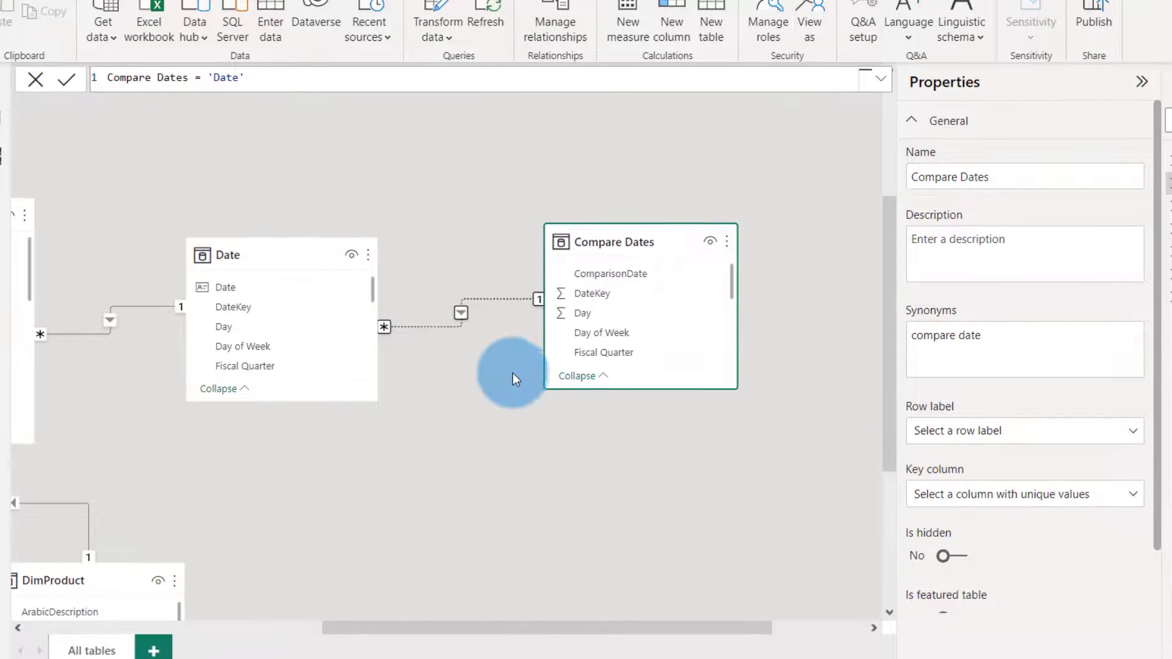
Shift the Compare Dates table slightly down and inspect its inactive relationship with Date and the Date table's link to FactInternetSales.
click(497, 391)
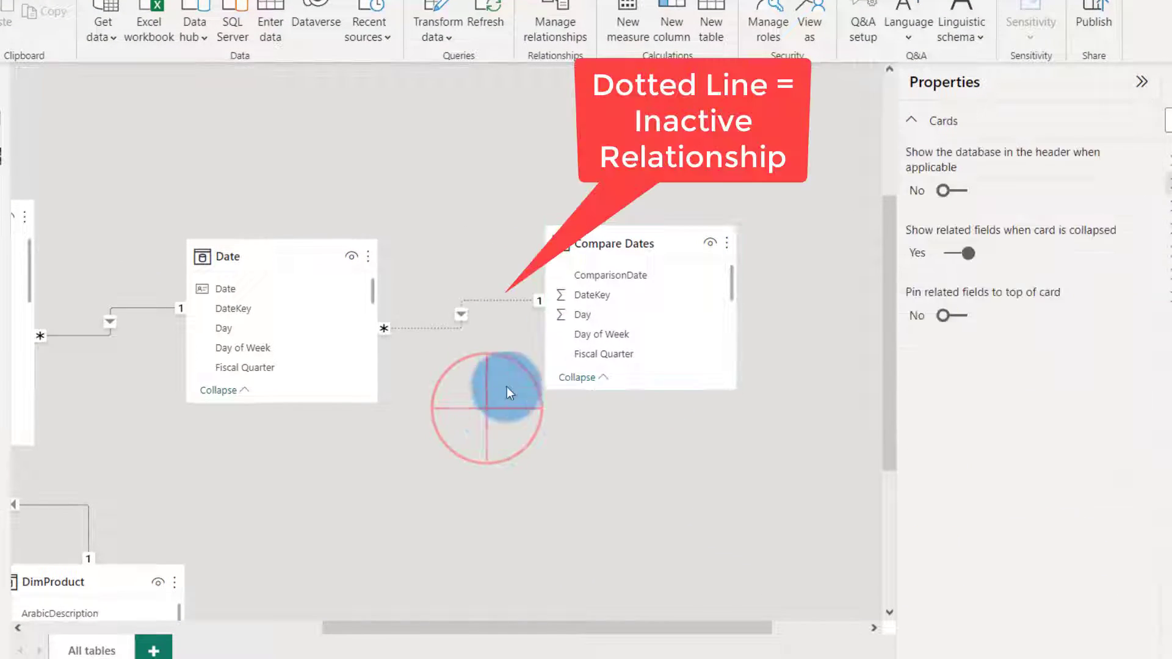
drag(563, 244, 610, 251)
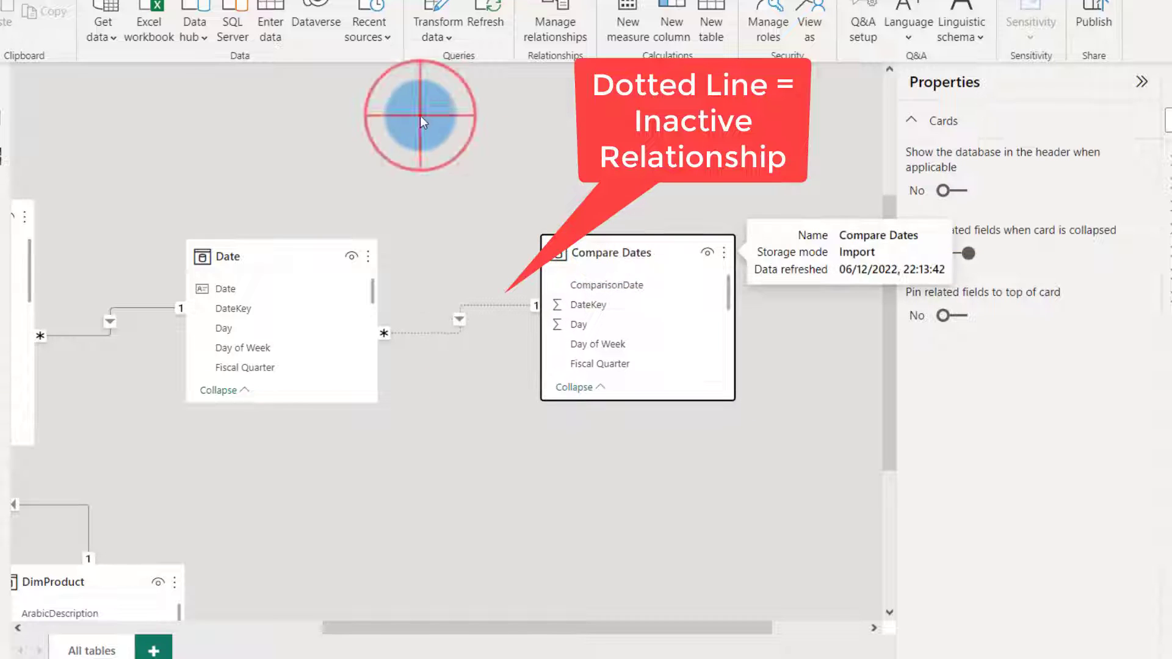
click(577, 283)
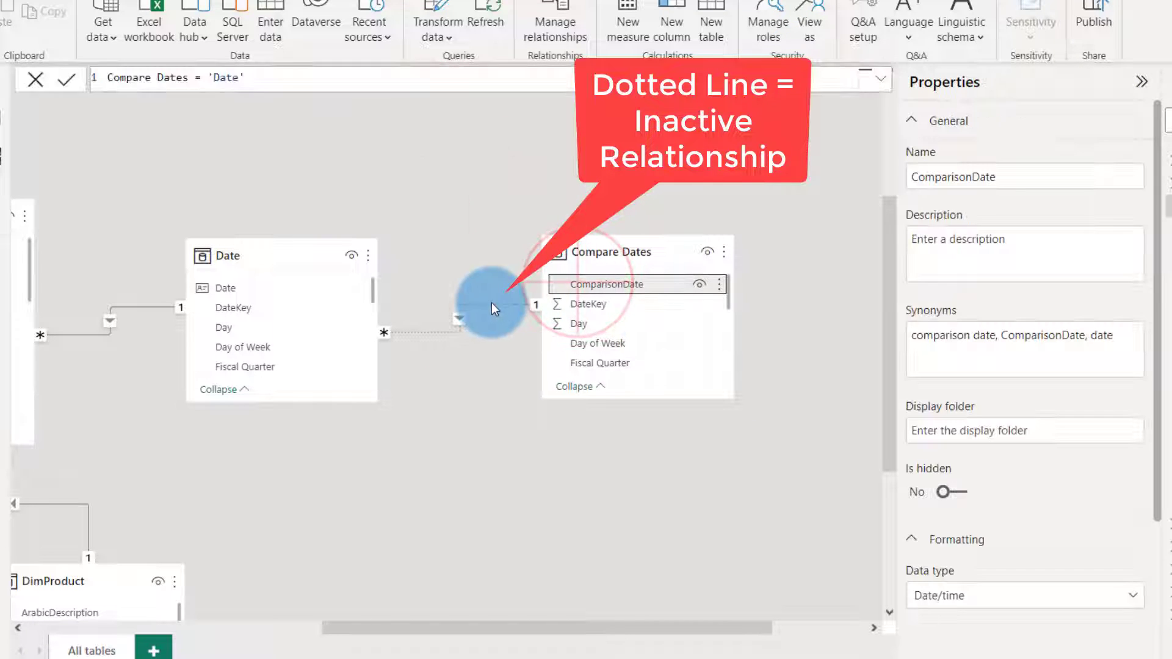
click(492, 303)
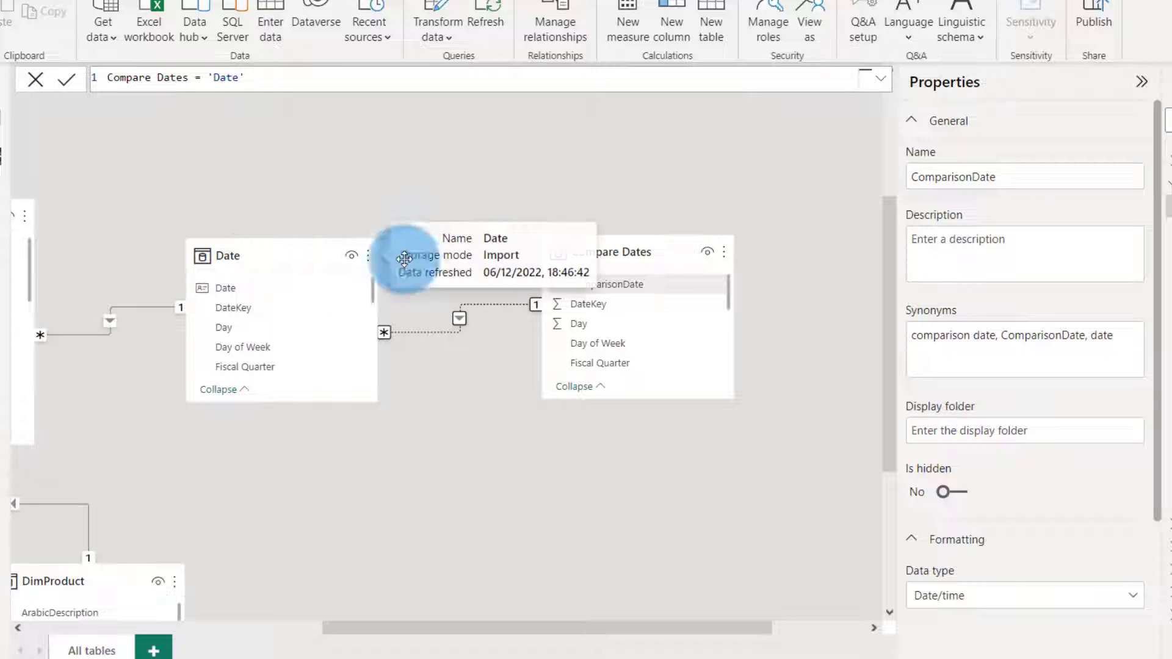
click(403, 181)
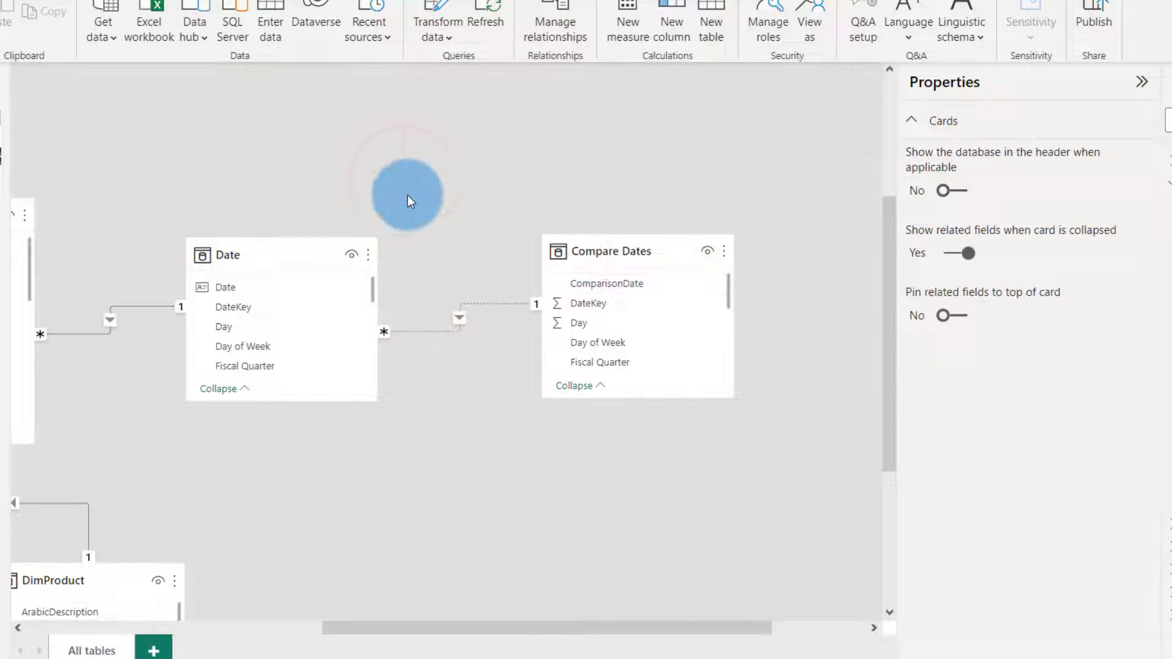
click(353, 187)
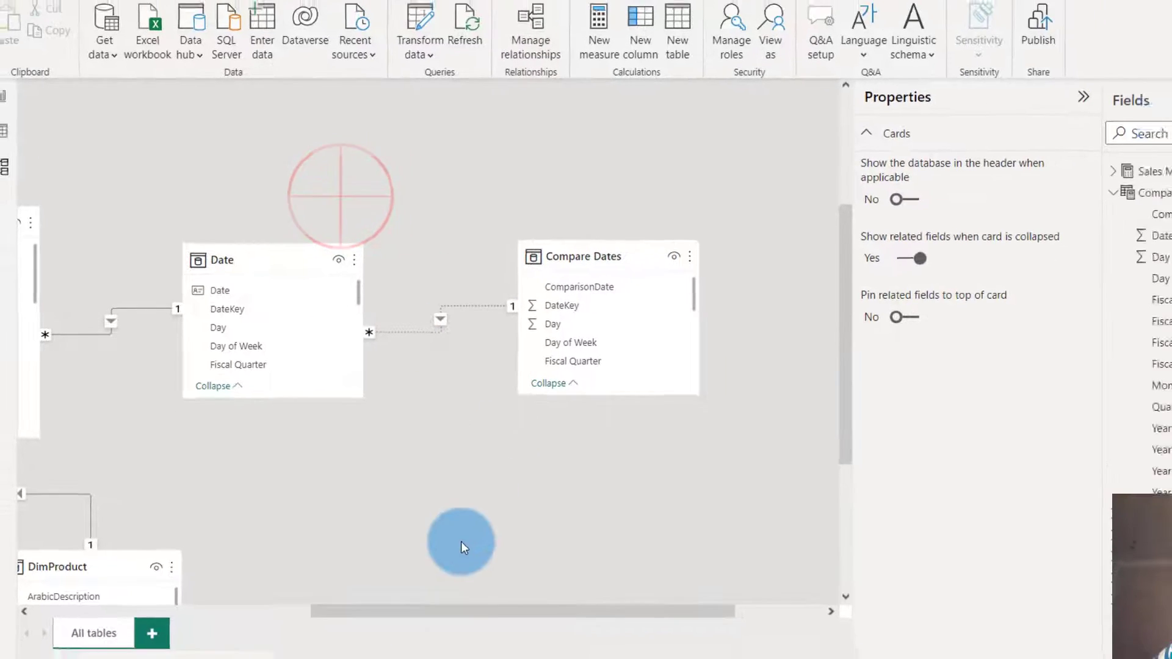
drag(431, 580, 251, 544)
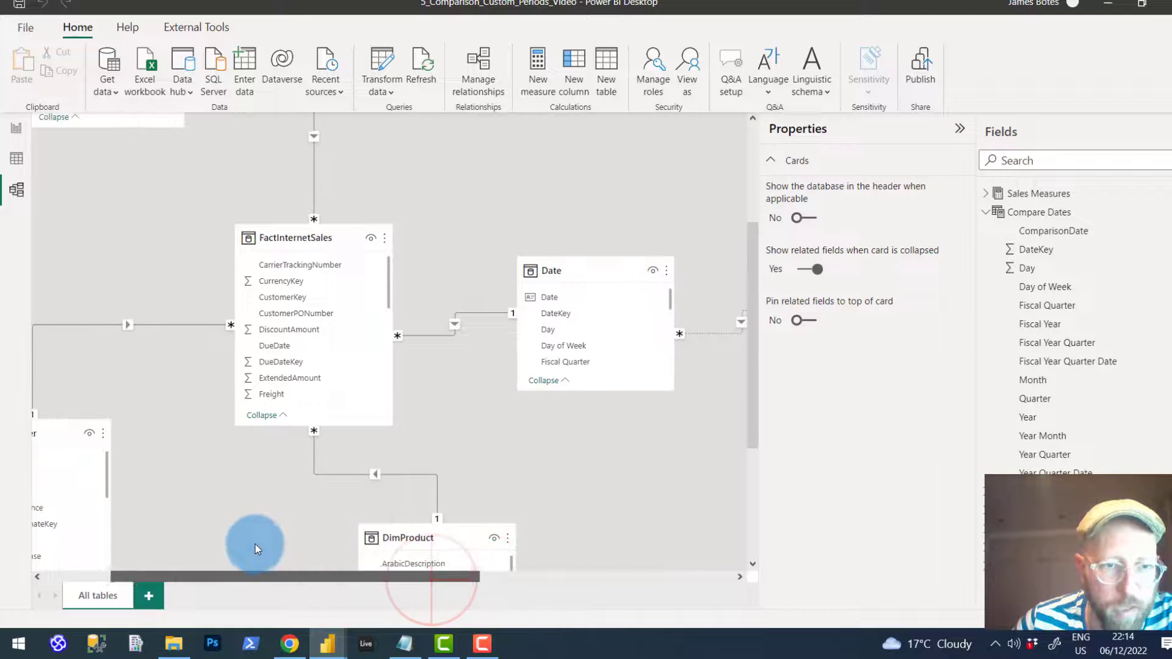
Add an empty slicer beneath the title on the Comparison Table report page and widen it.
click(987, 218)
click(636, 243)
click(17, 138)
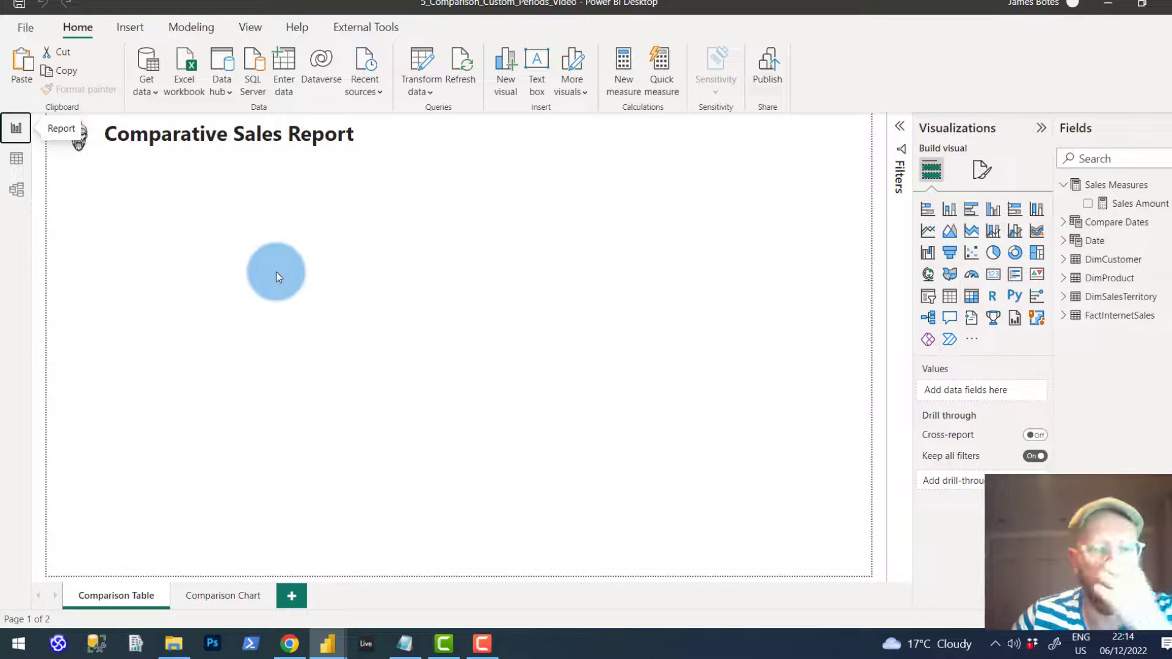
click(470, 309)
click(926, 297)
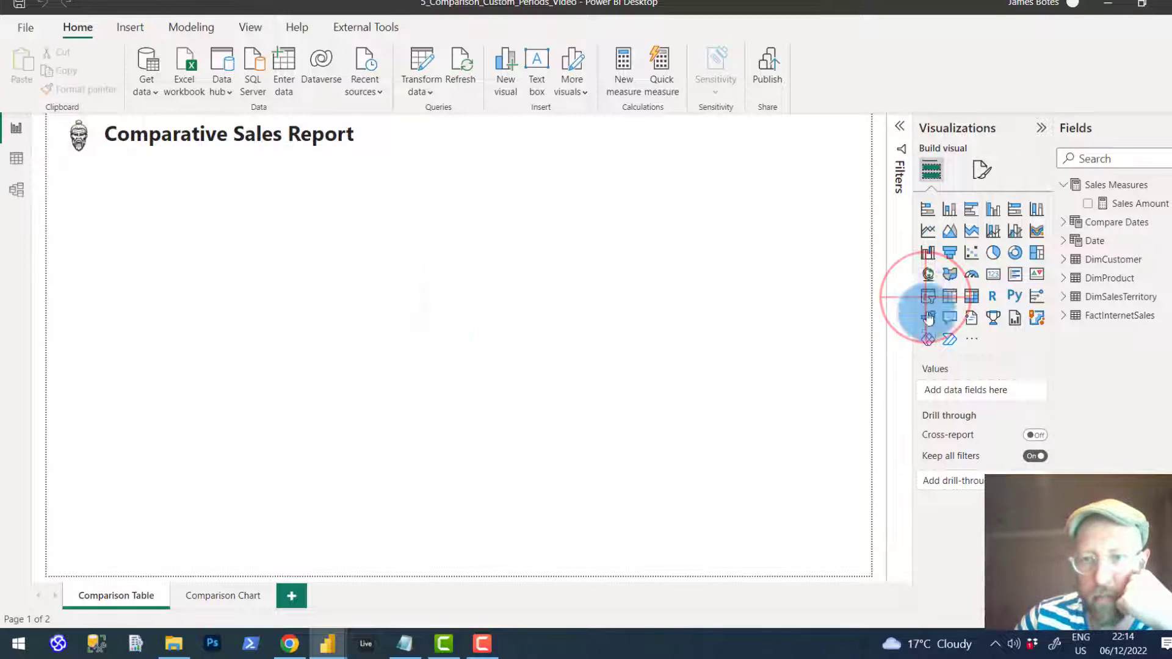
drag(261, 269, 206, 204)
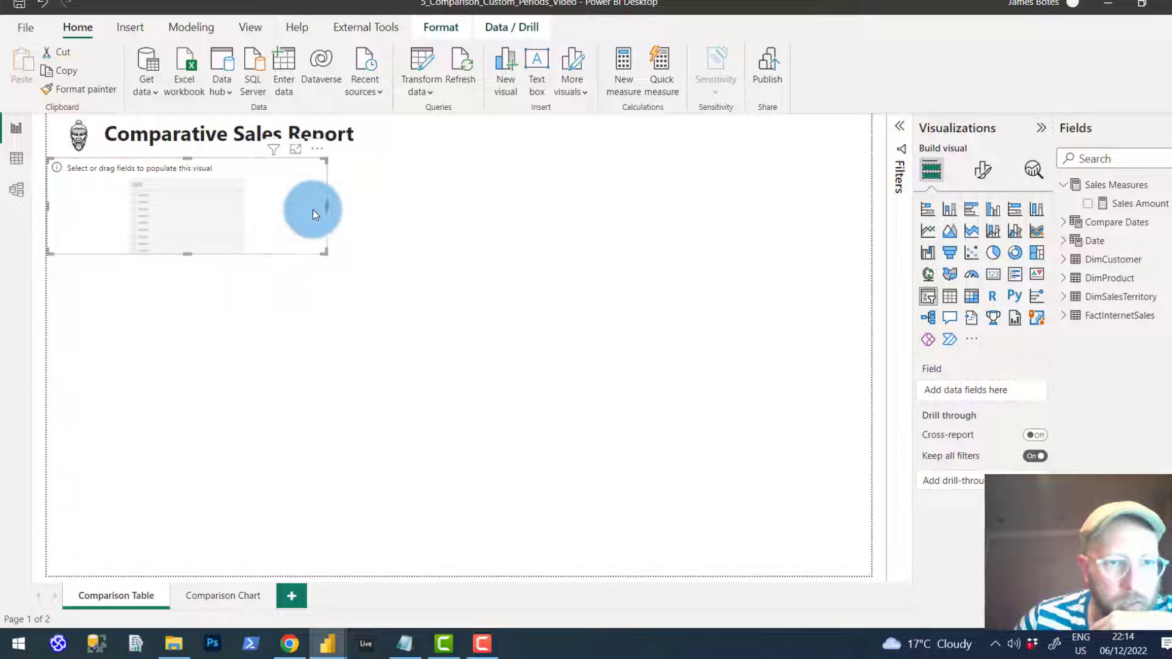
drag(313, 214, 411, 212)
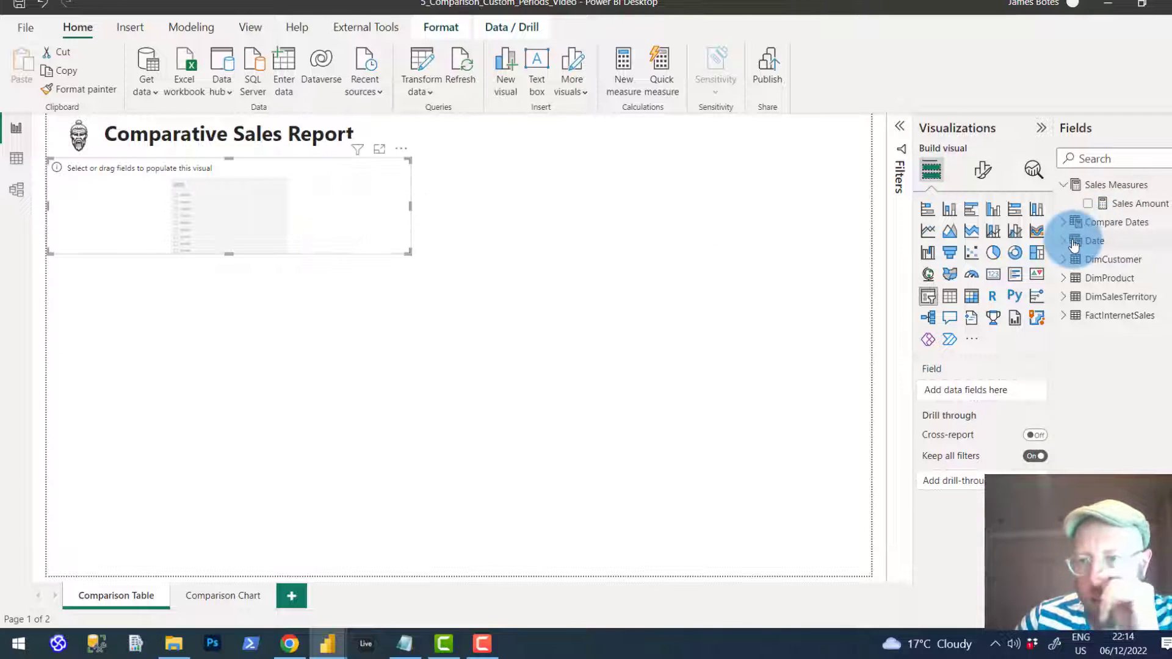
Assign the Date field from the Date table to the slicer and reduce the slicer's height slightly.
click(1073, 245)
drag(1122, 278, 384, 243)
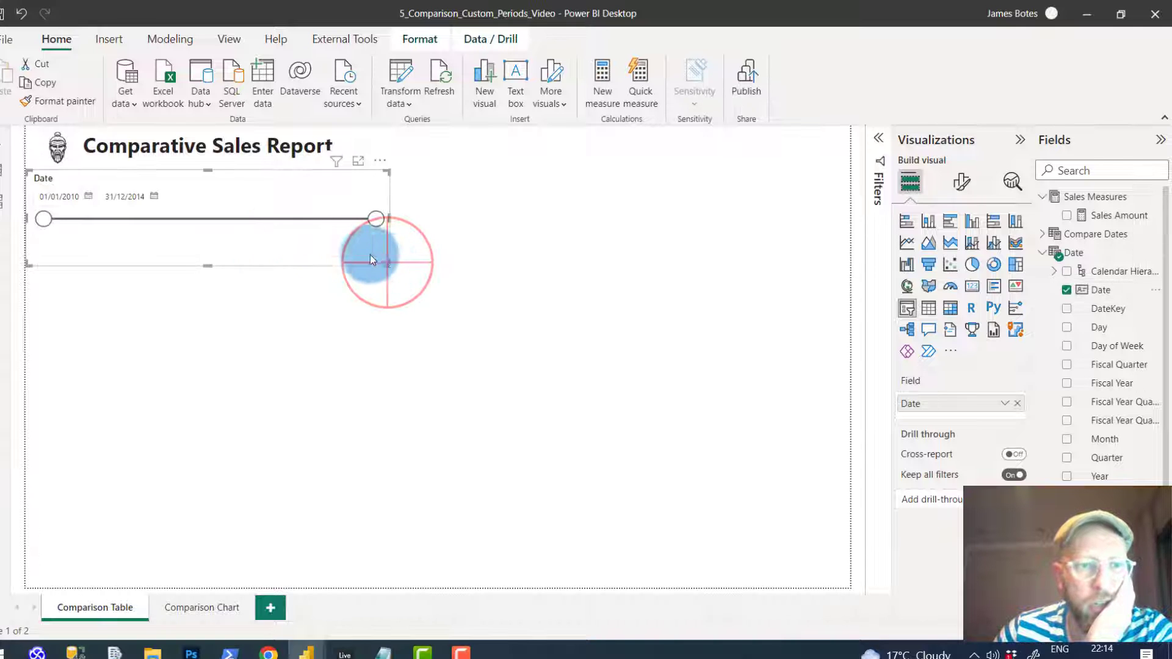
click(310, 171)
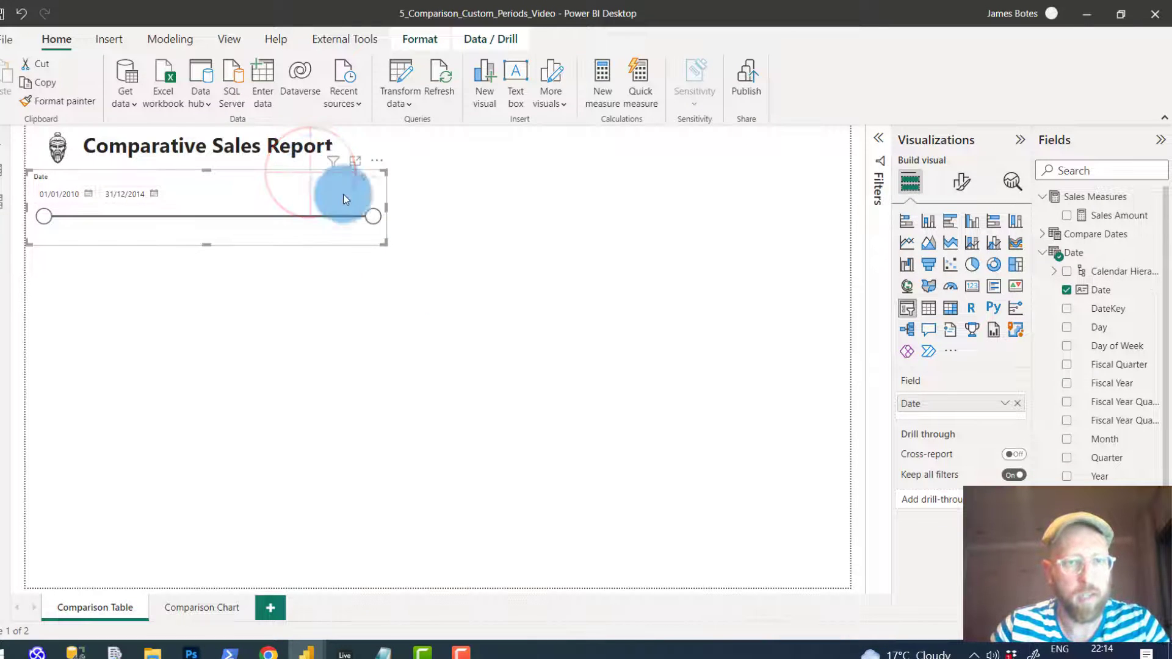
Duplicate the Date slicer, place the copy beside the original, and remove the Date field from the copy.
click(562, 236)
key(ctrl+v)
drag(285, 180, 669, 184)
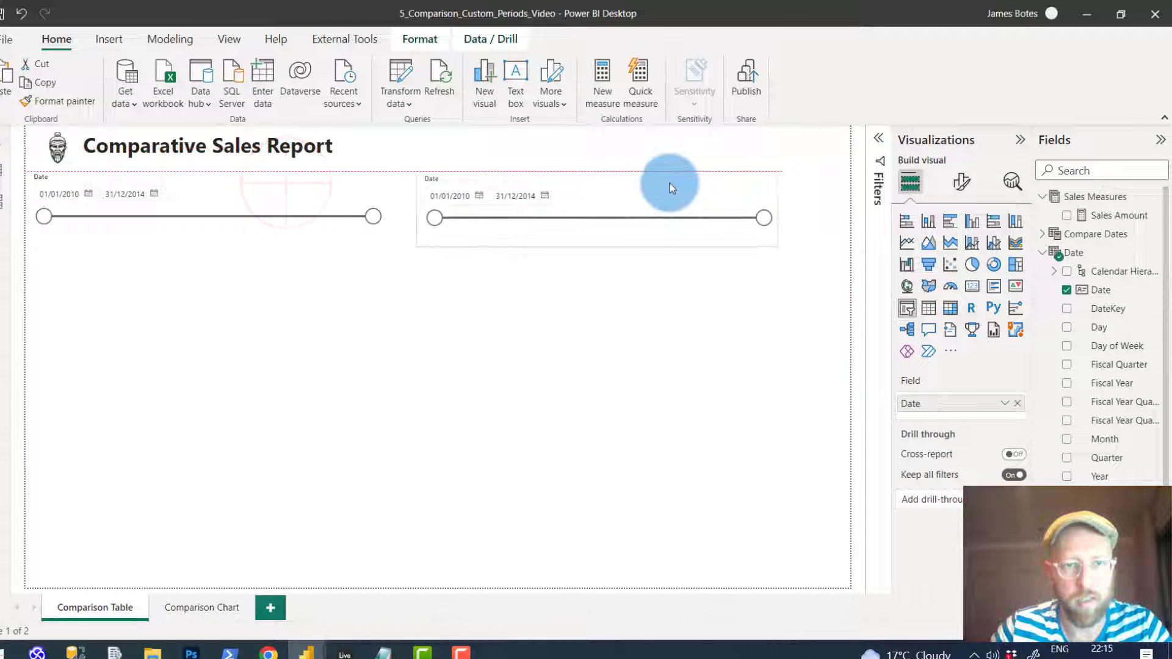
click(1001, 404)
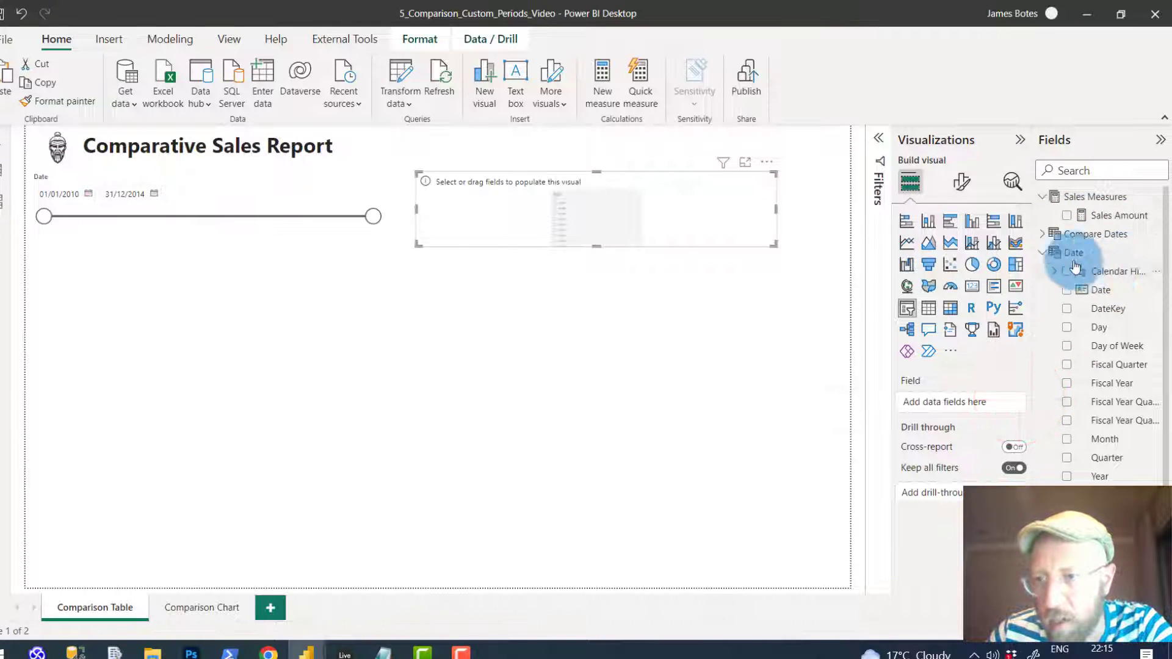
click(1042, 253)
click(1042, 234)
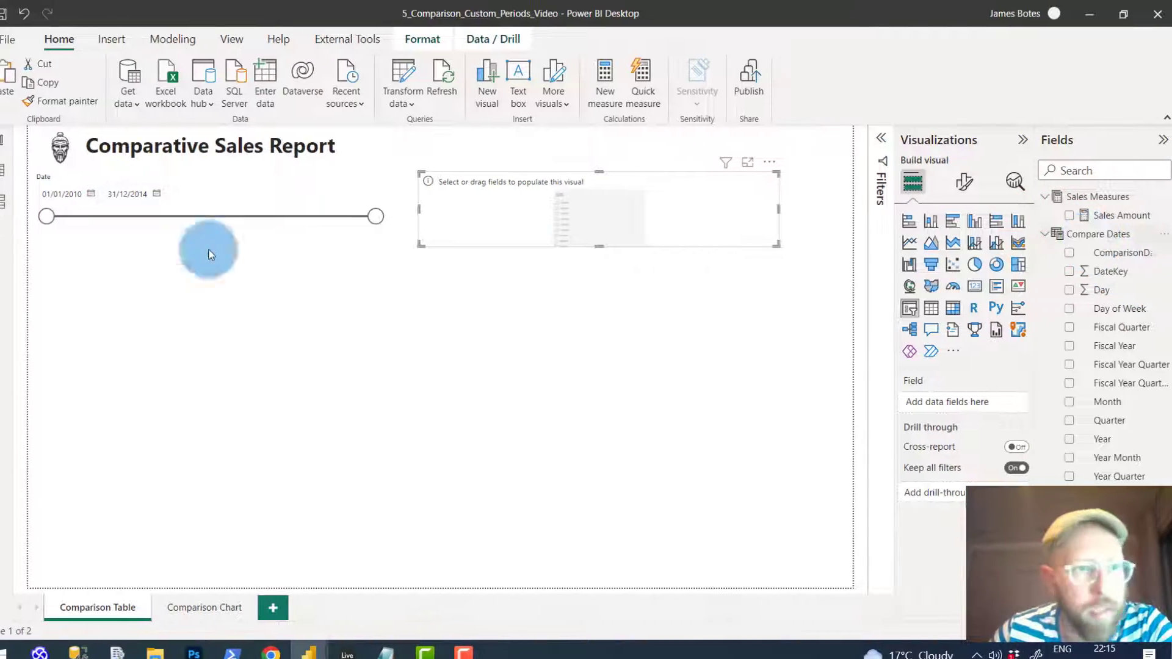
Mark the Compare Dates table as a date table with ComparisonDate as its date column.
click(3, 170)
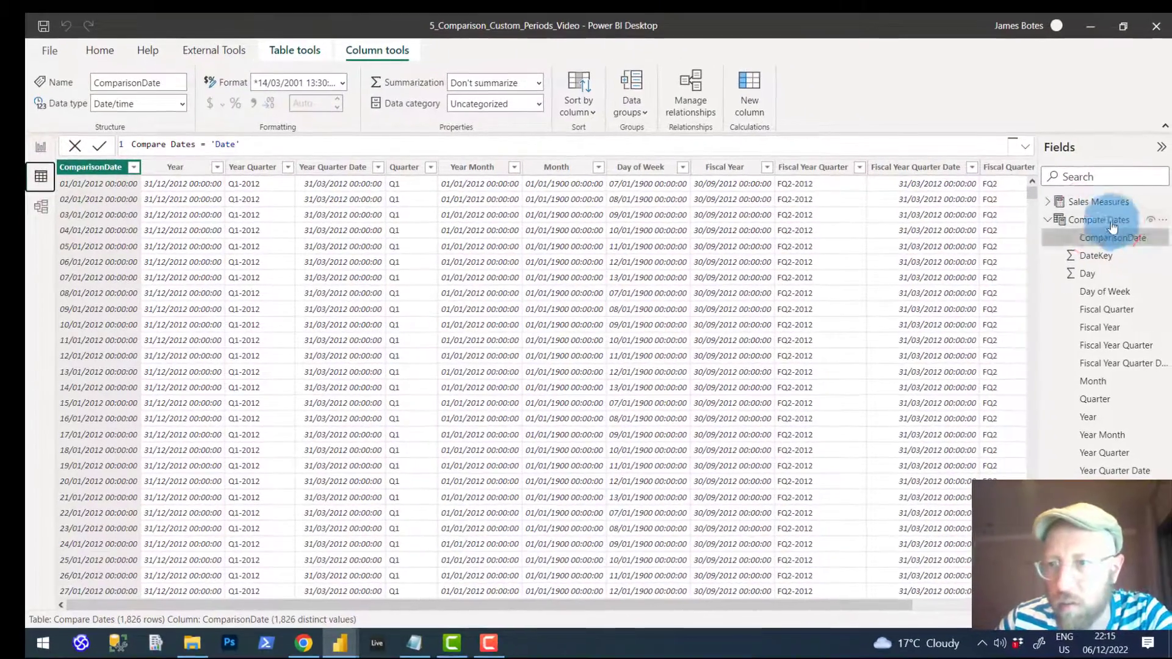
click(1111, 224)
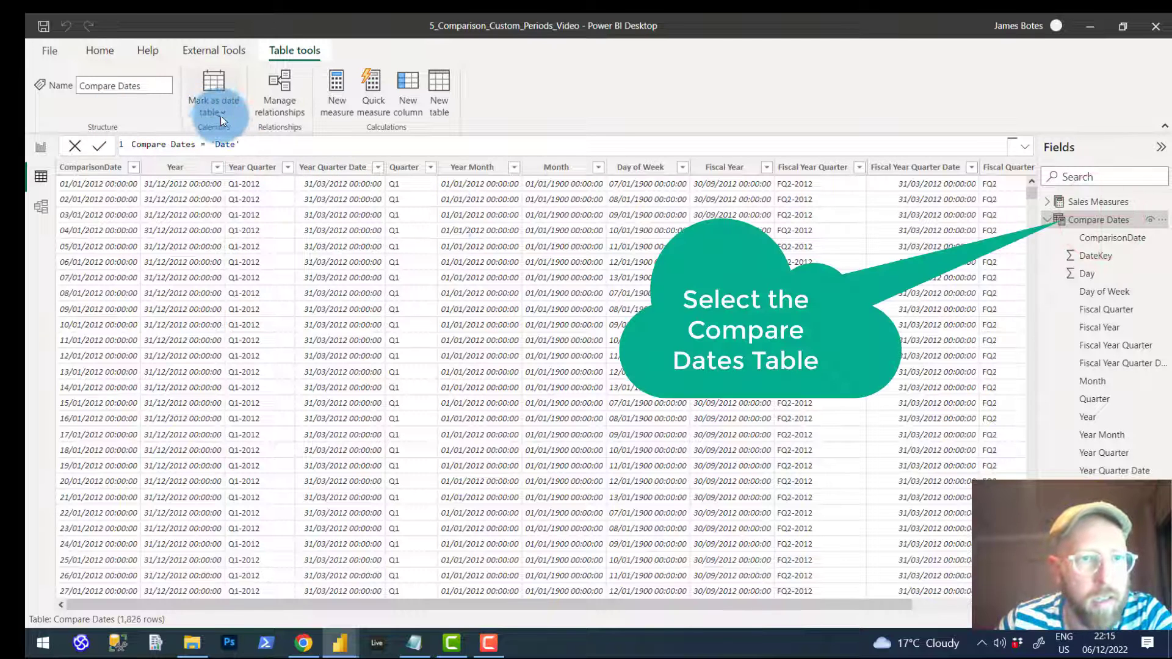
click(221, 116)
click(239, 143)
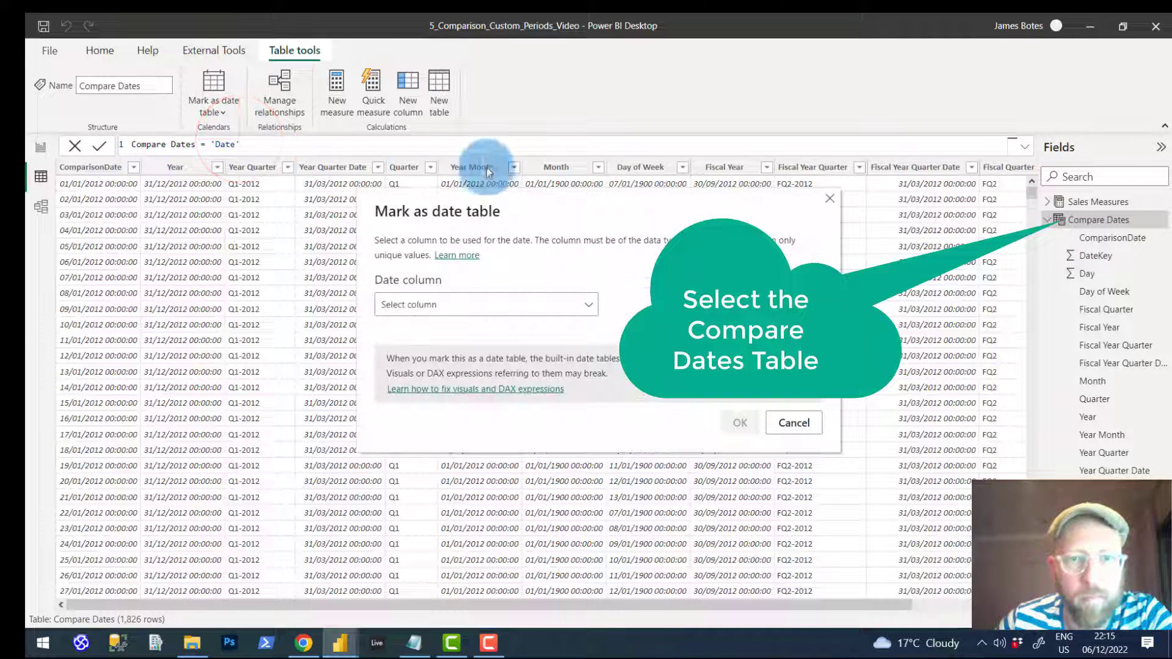
click(587, 303)
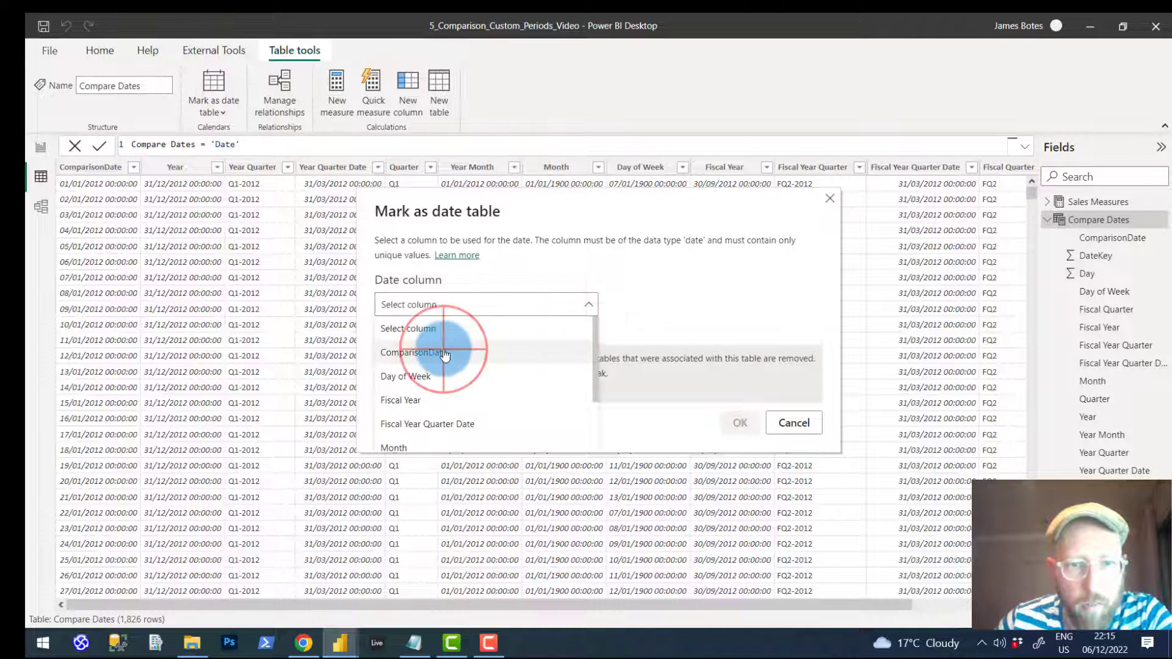
click(444, 354)
click(744, 422)
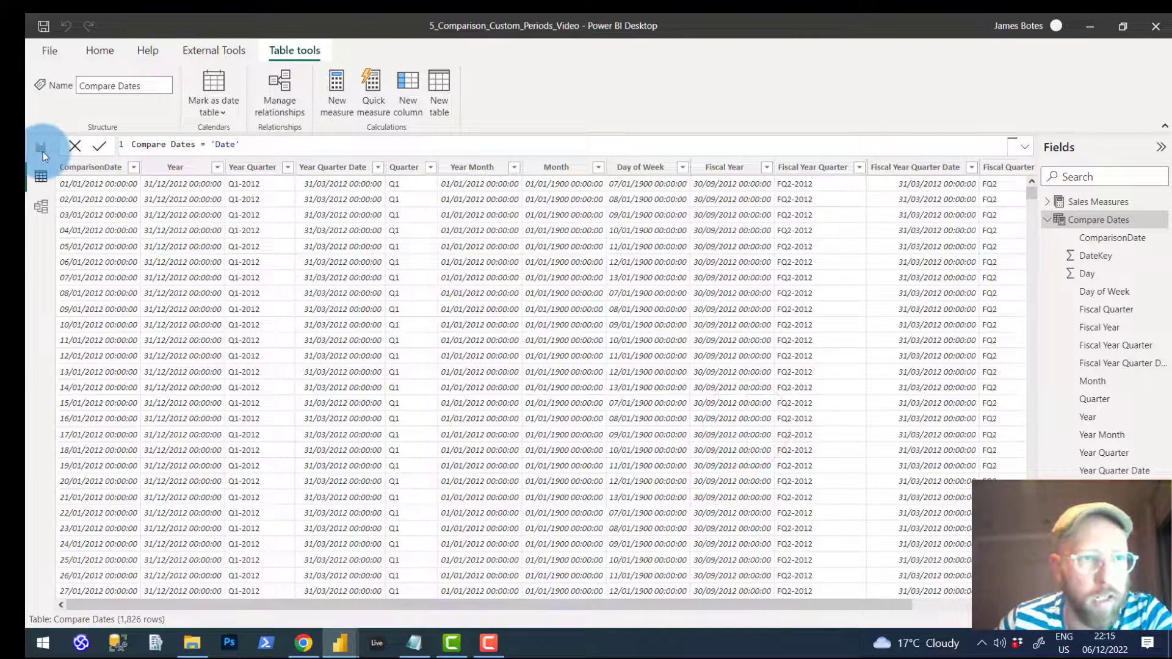
Assign the ComparisonDate field from Compare Dates to the empty second slicer on the report page.
click(43, 152)
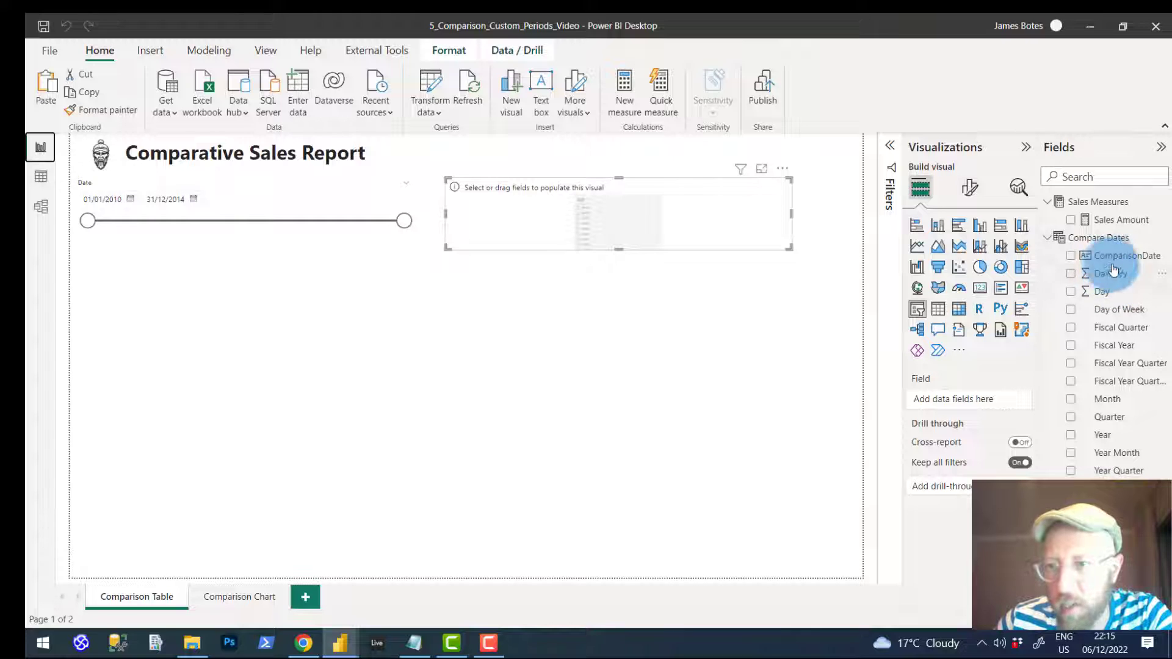
drag(1123, 260, 665, 244)
click(710, 346)
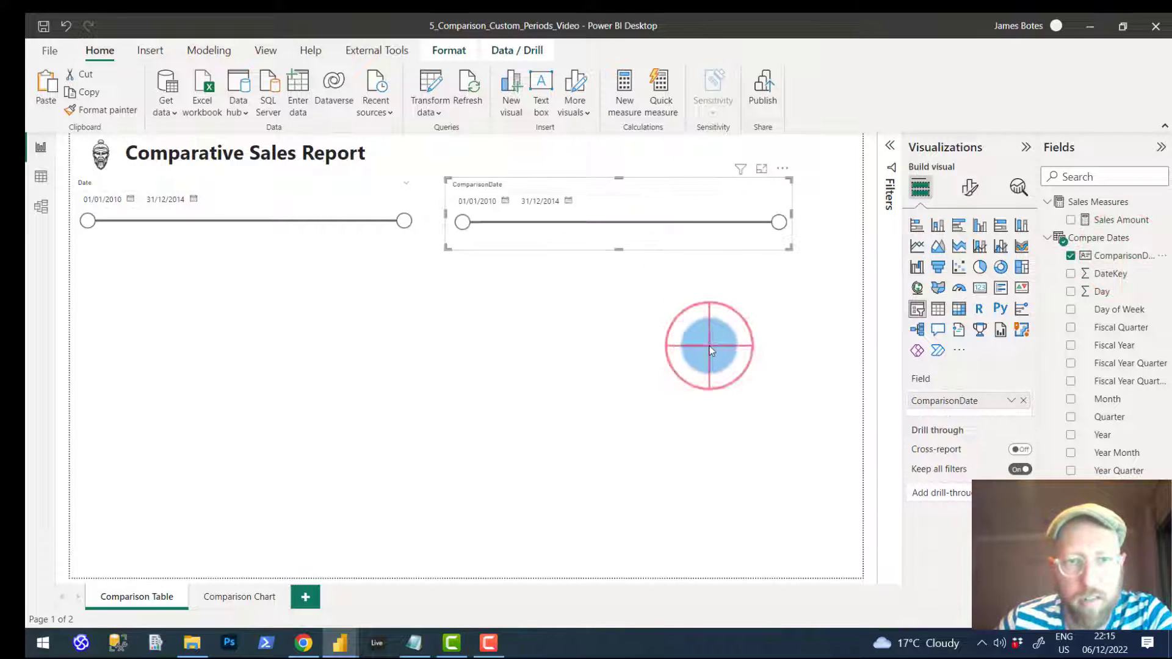
click(429, 350)
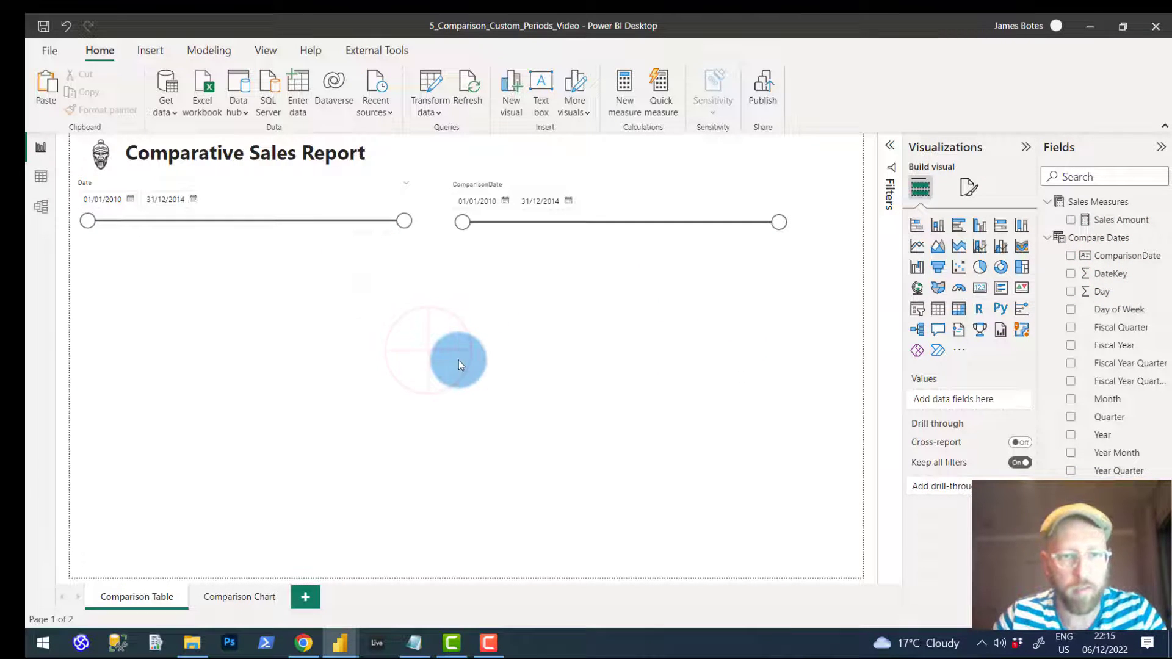
click(542, 345)
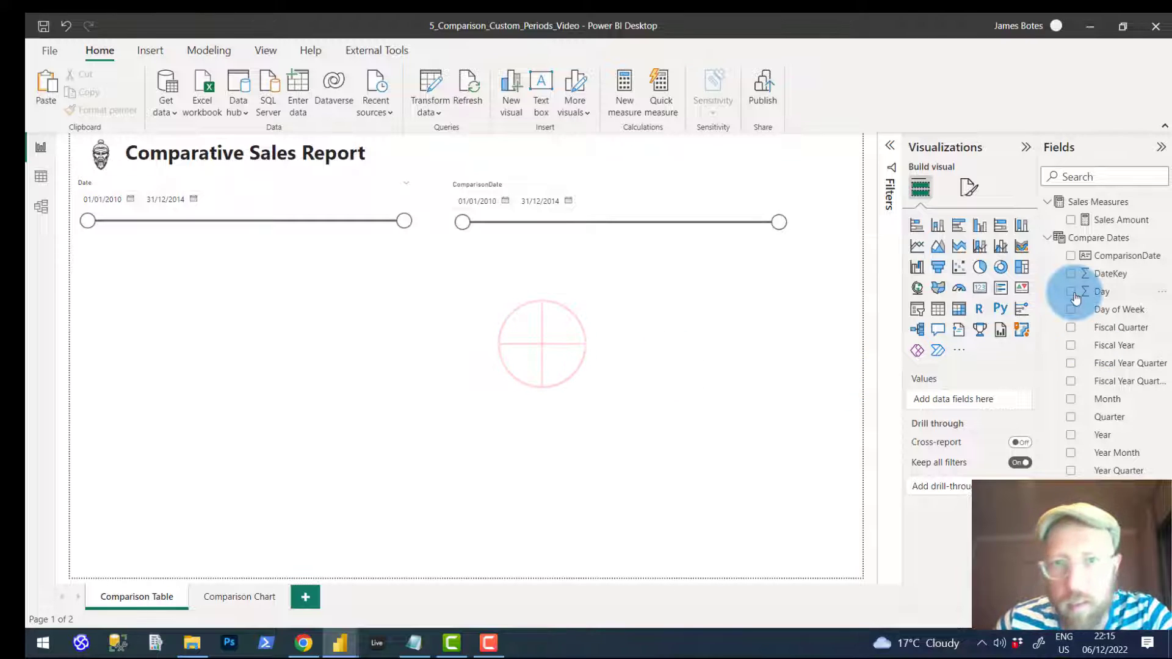
Add an empty matrix visual below the Date slicer and enlarge it in height and width.
click(958, 310)
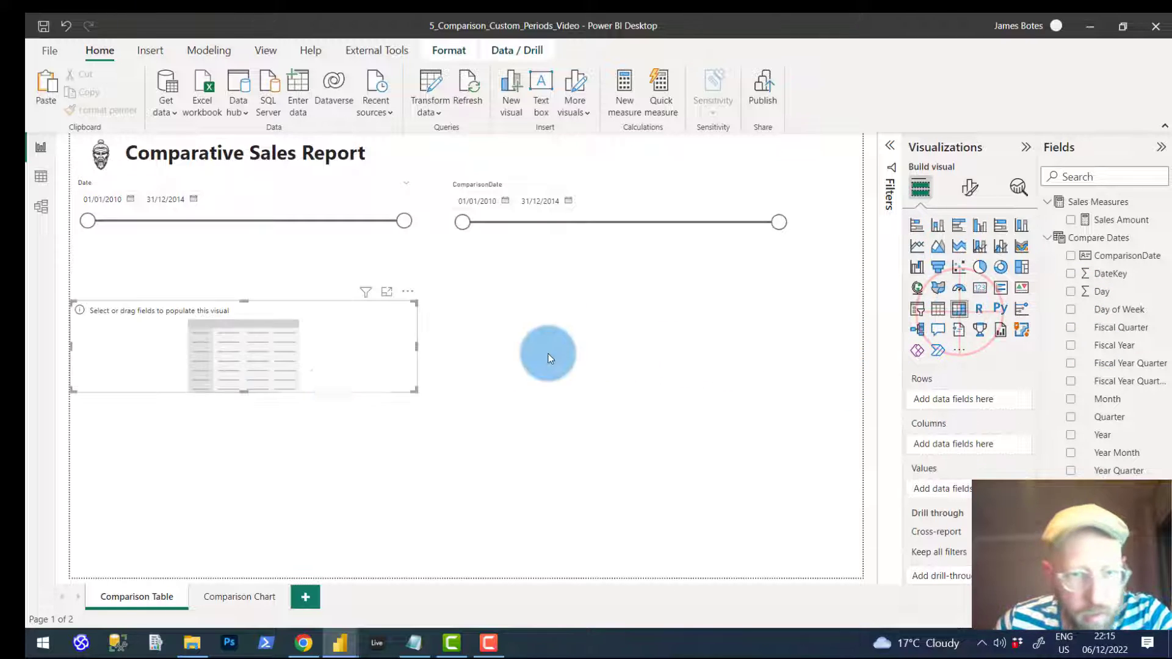
click(327, 353)
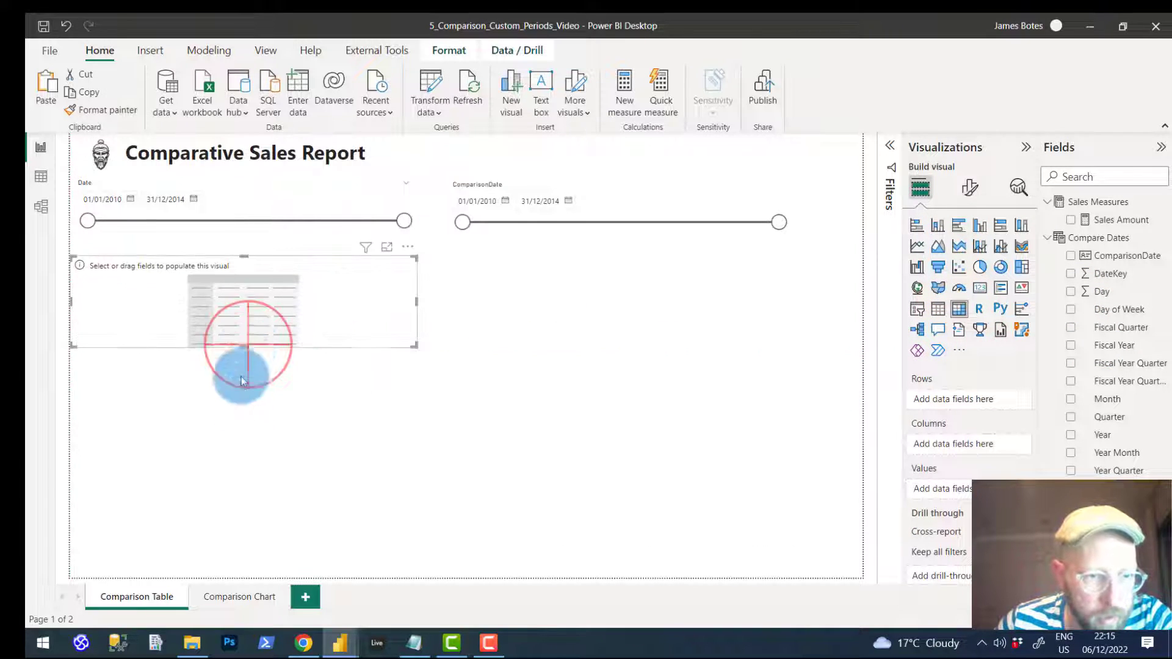
drag(240, 376, 251, 486)
click(415, 371)
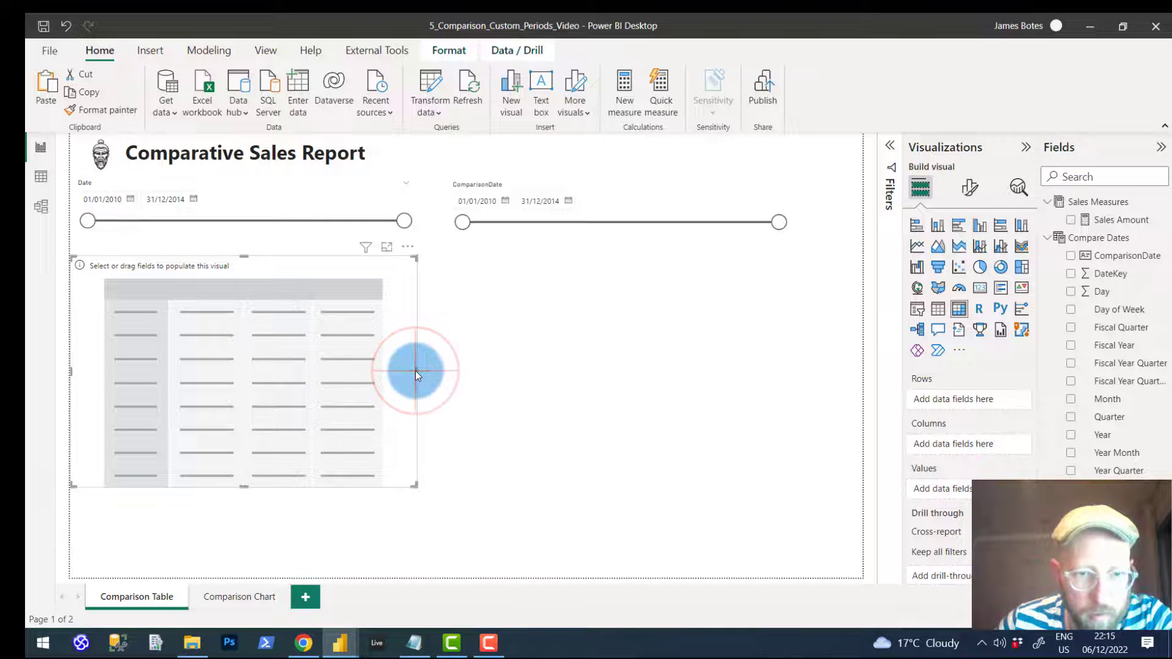
drag(415, 371, 609, 366)
click(731, 360)
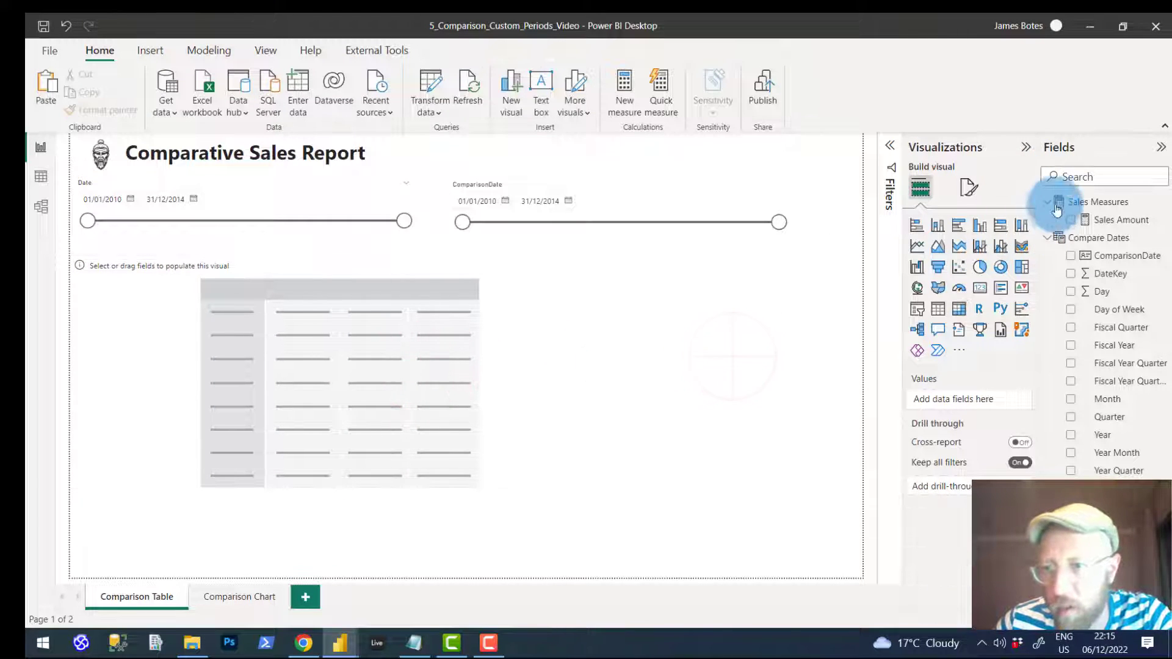
Add the Sales Amount measure to the matrix's values.
drag(1072, 221, 484, 311)
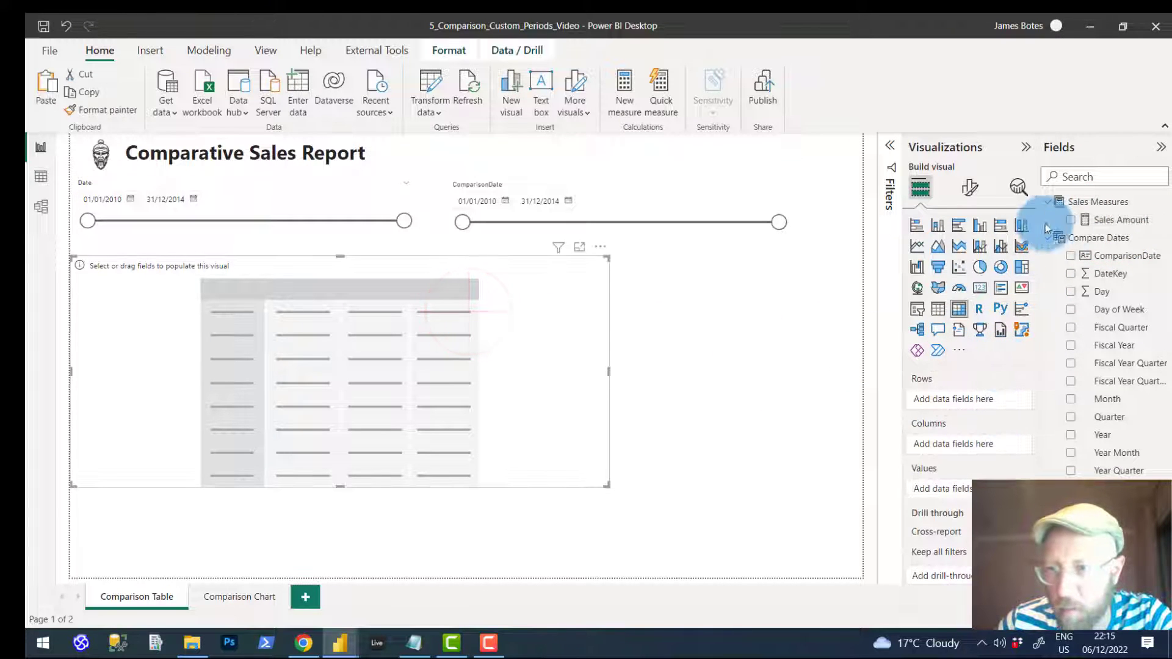
click(1106, 223)
mouse_move(1105, 224)
mouse_down()
mouse_move(999, 387)
mouse_move(971, 491)
mouse_move(952, 492)
mouse_up()
click(383, 319)
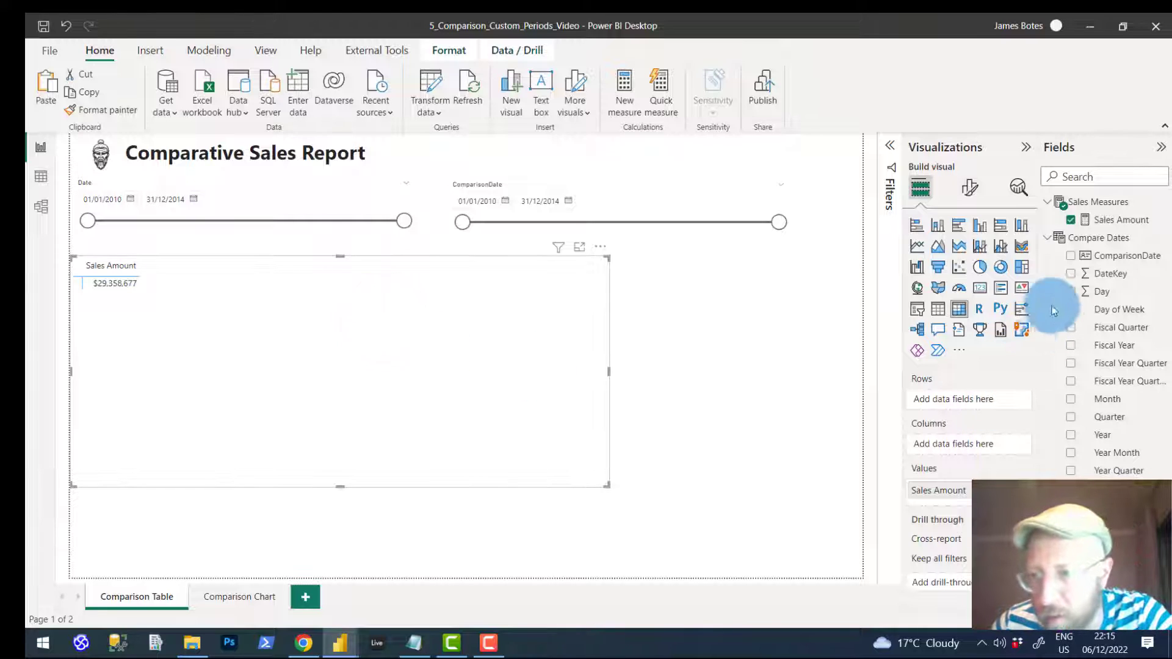
Break the matrix down by SalesTerritoryCountry from DimSalesTerritory as its rows.
click(1047, 237)
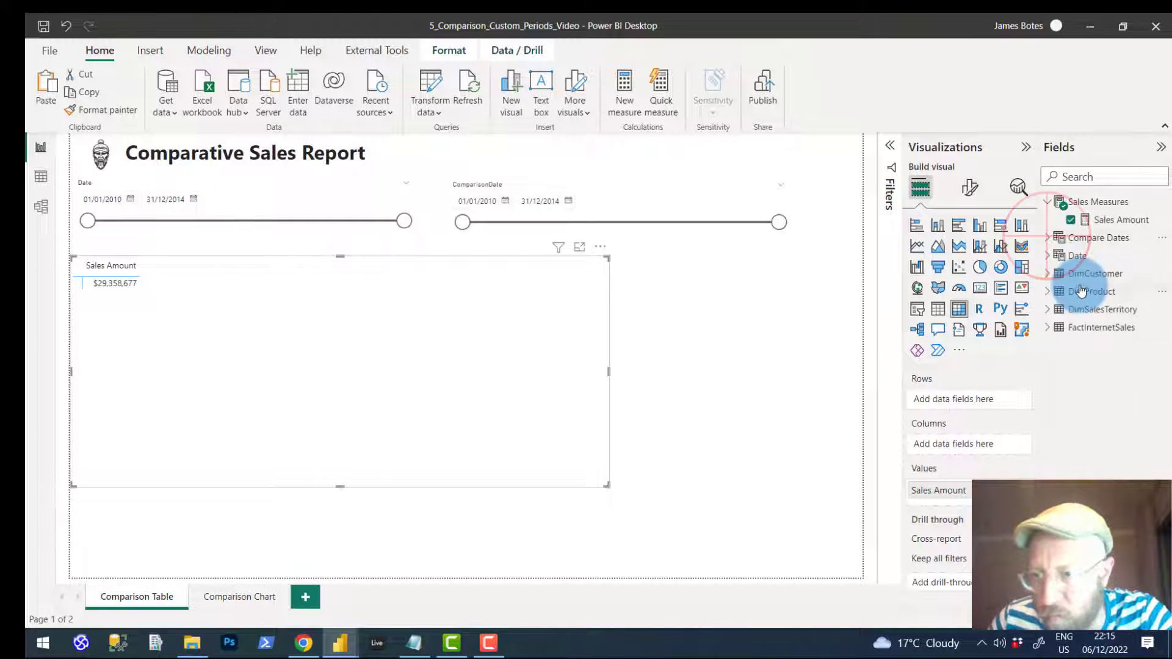
click(1051, 312)
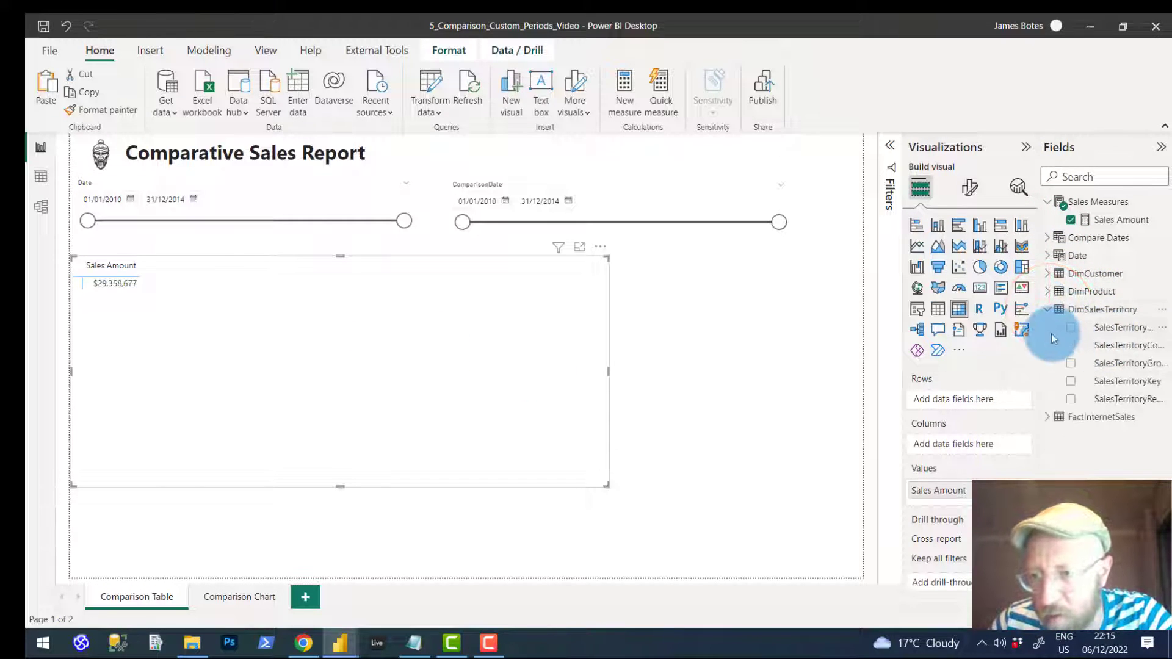
drag(1089, 344, 922, 398)
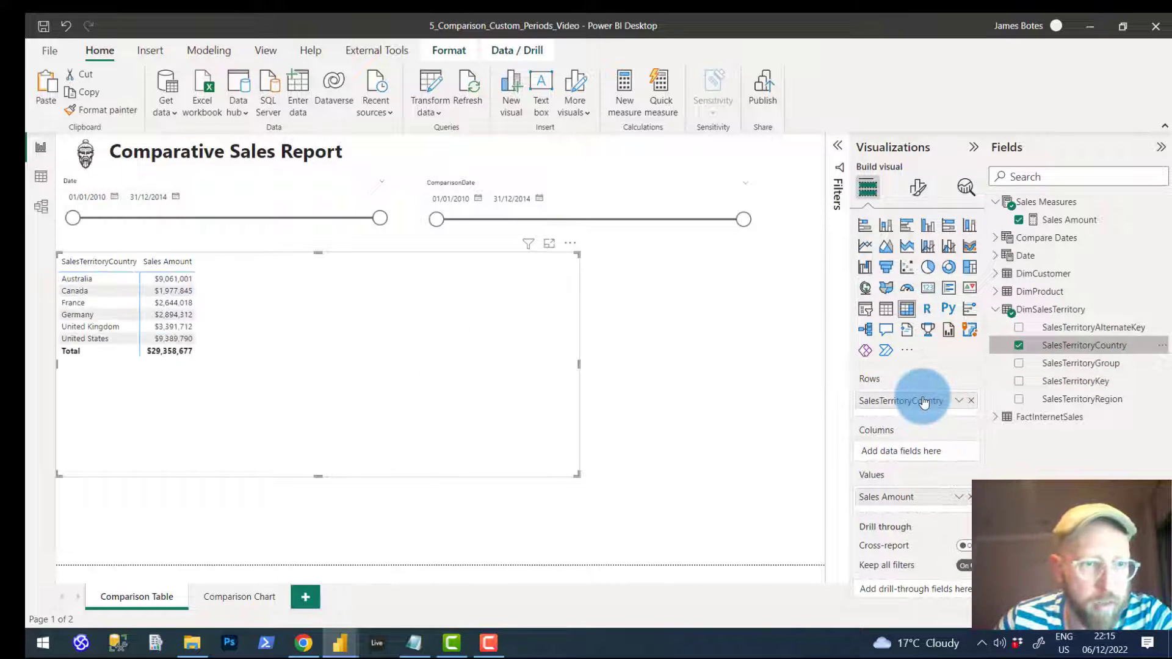
click(628, 290)
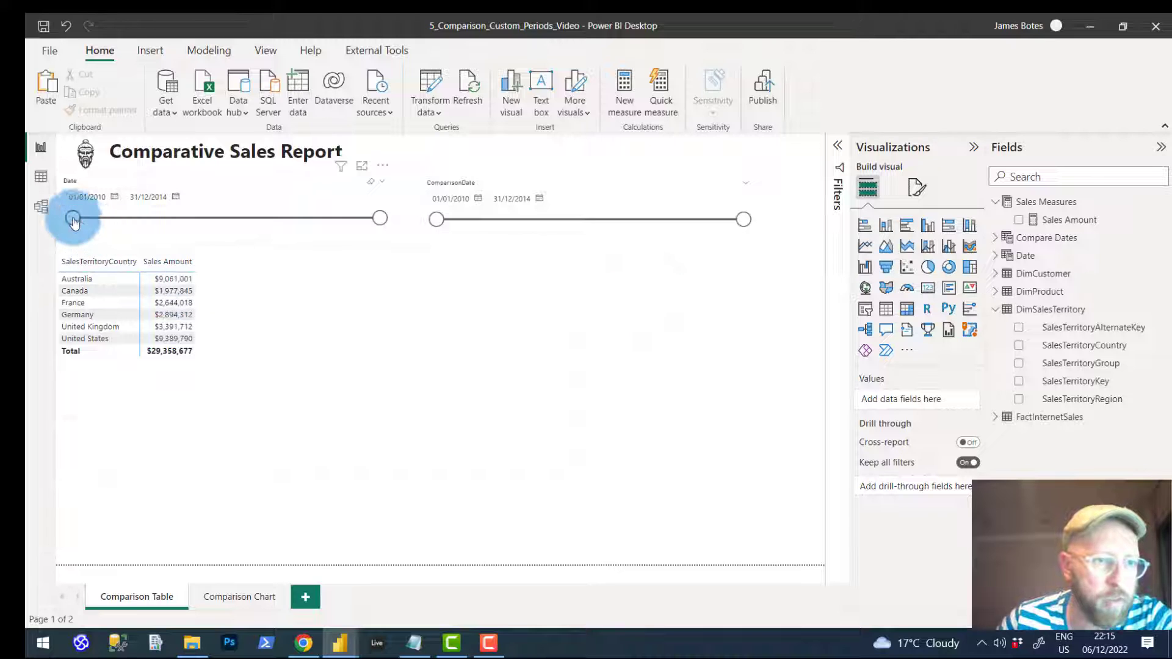
Narrow the Date slicer's range to 17/03/2013 through 31/12/2014 to test how it filters the matrix.
drag(73, 218, 188, 218)
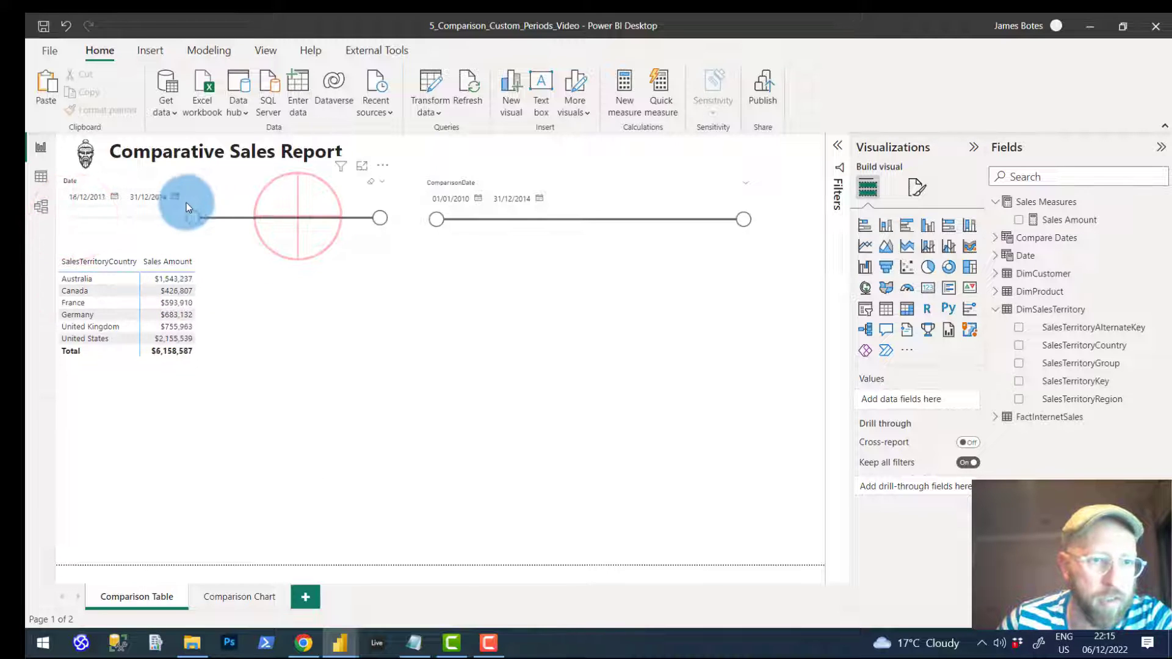
drag(379, 218, 419, 243)
drag(183, 217, 270, 220)
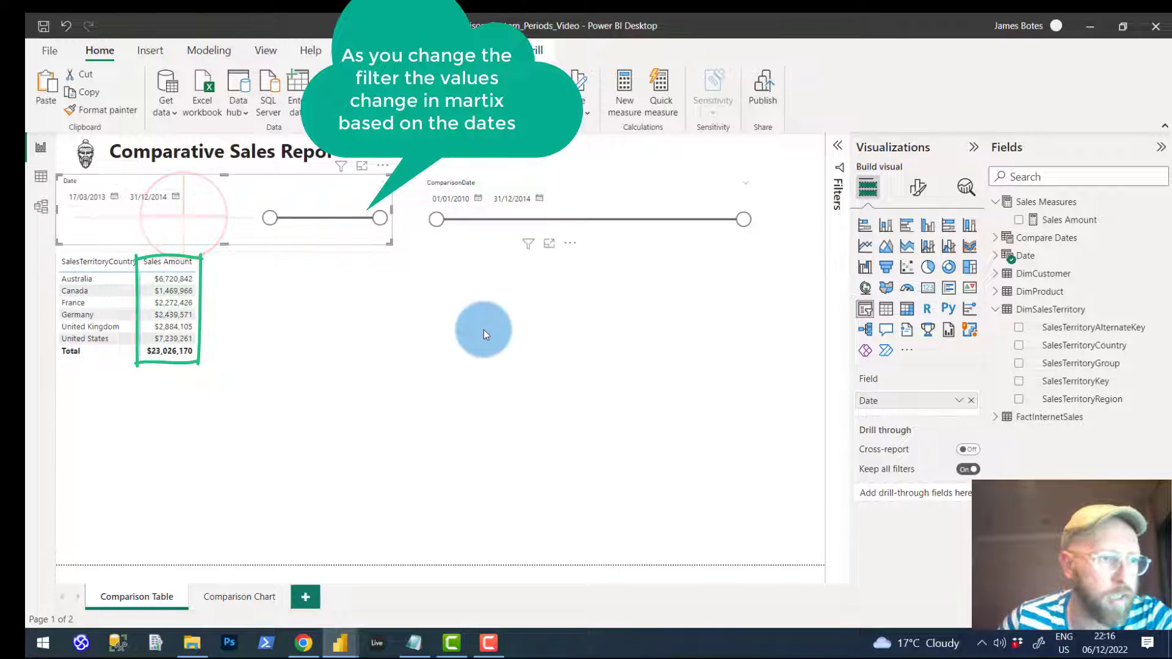
click(725, 309)
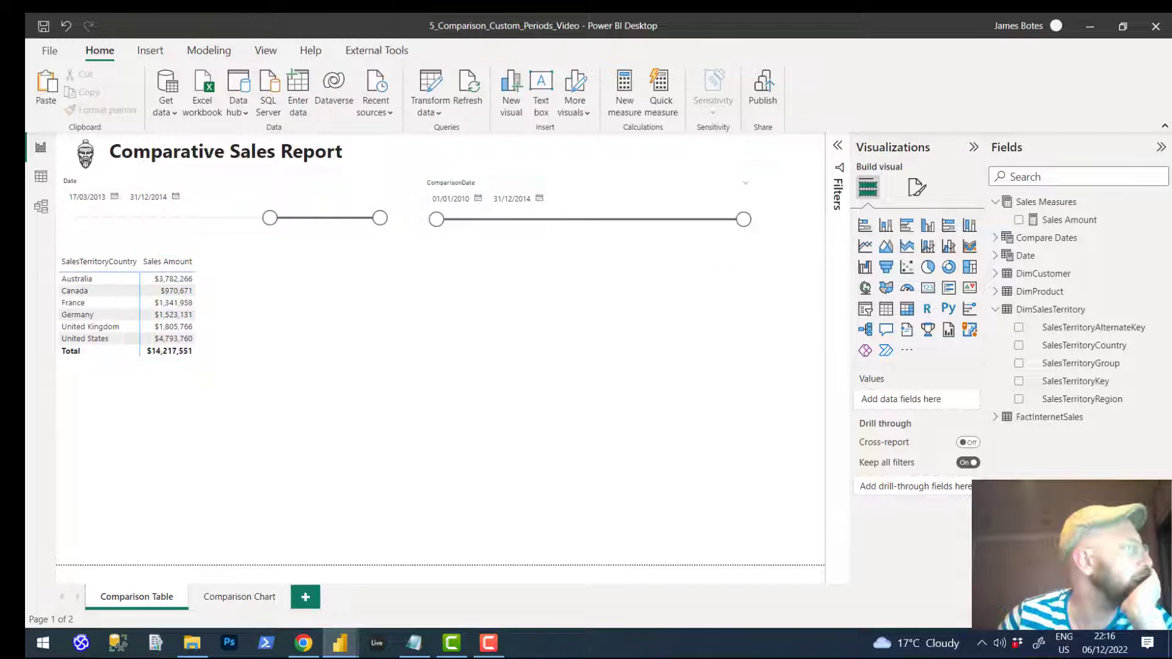
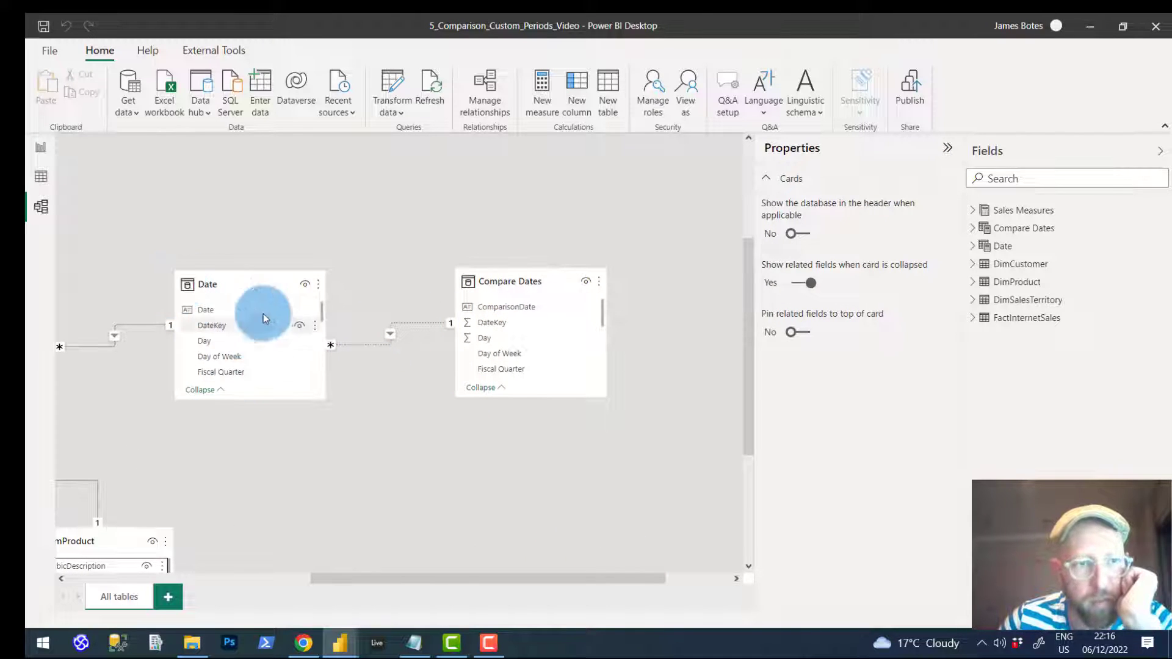
Return to the report page and create a new measure in the Sales Measures table.
click(53, 144)
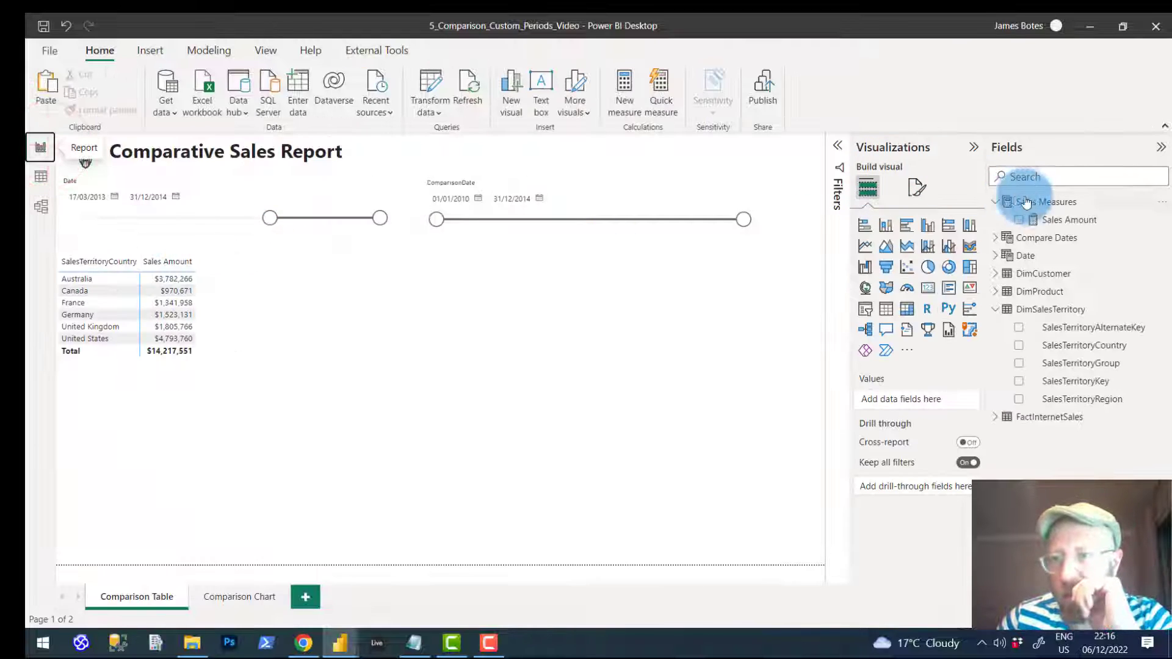
click(1037, 201)
click(1162, 201)
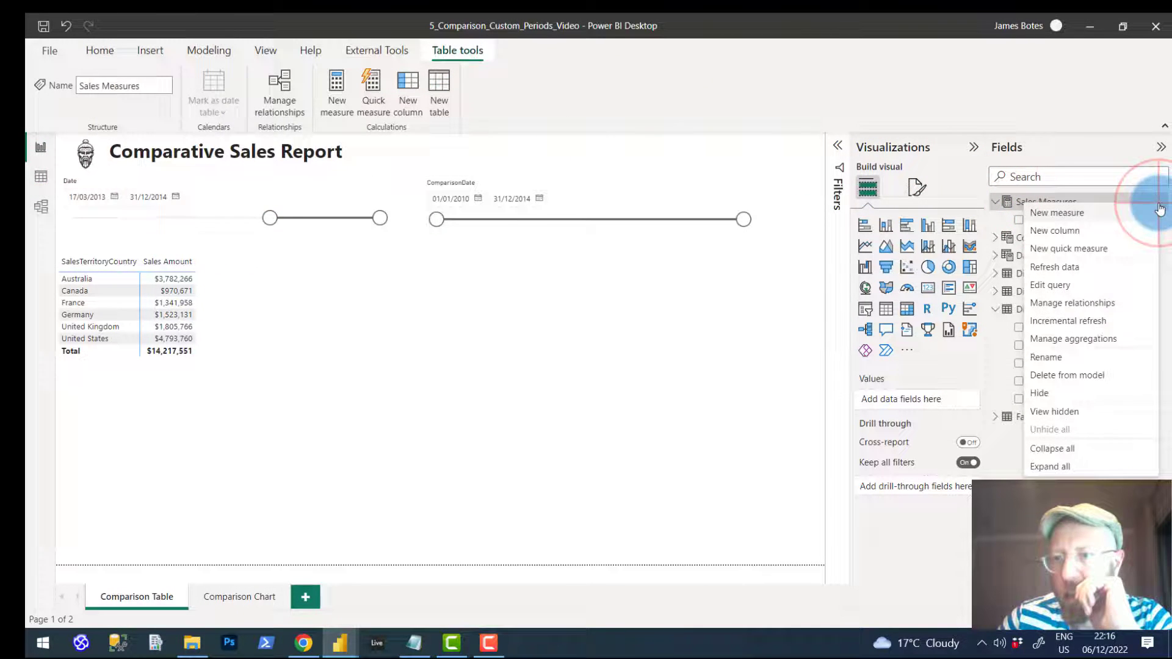
click(1090, 211)
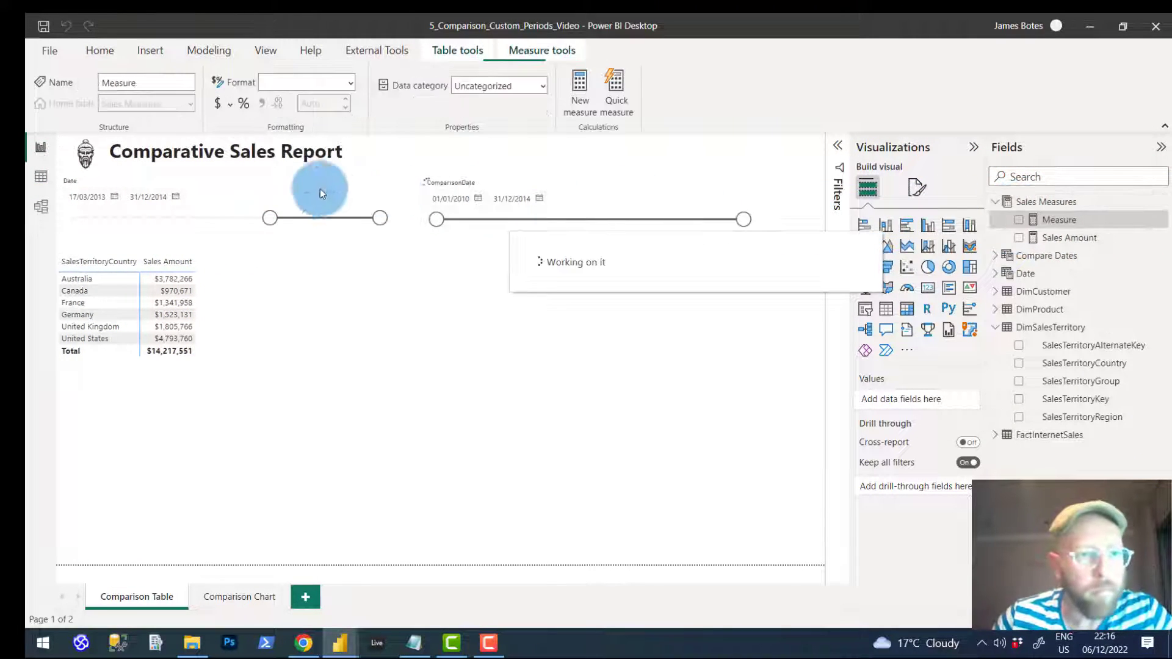
click(253, 128)
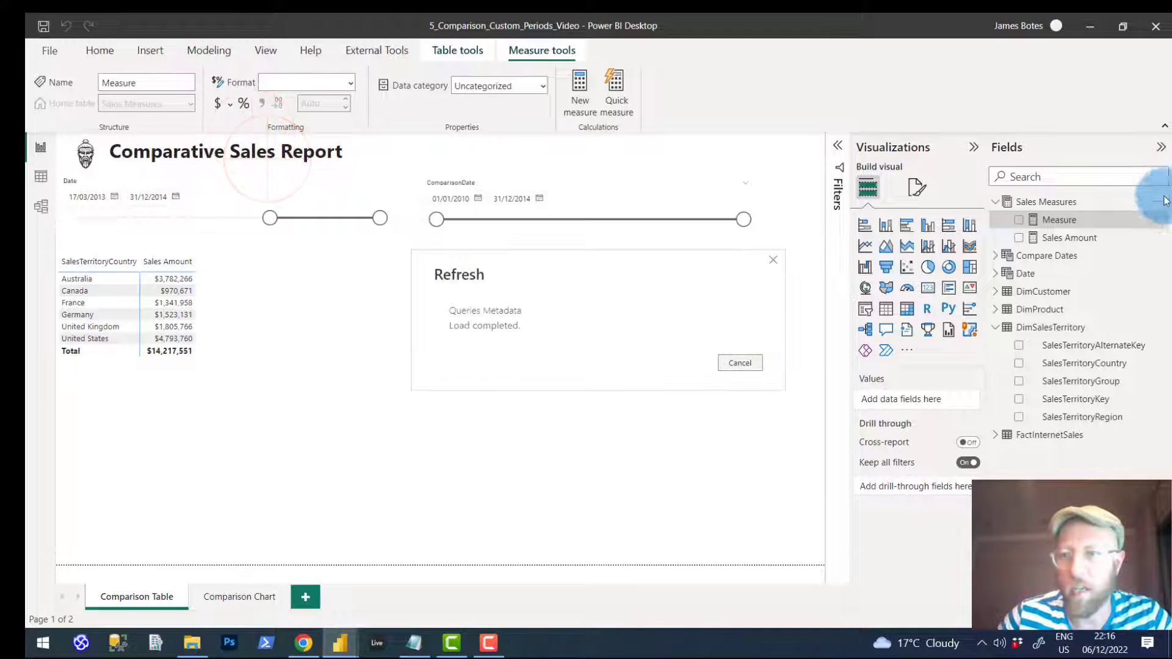
click(1103, 204)
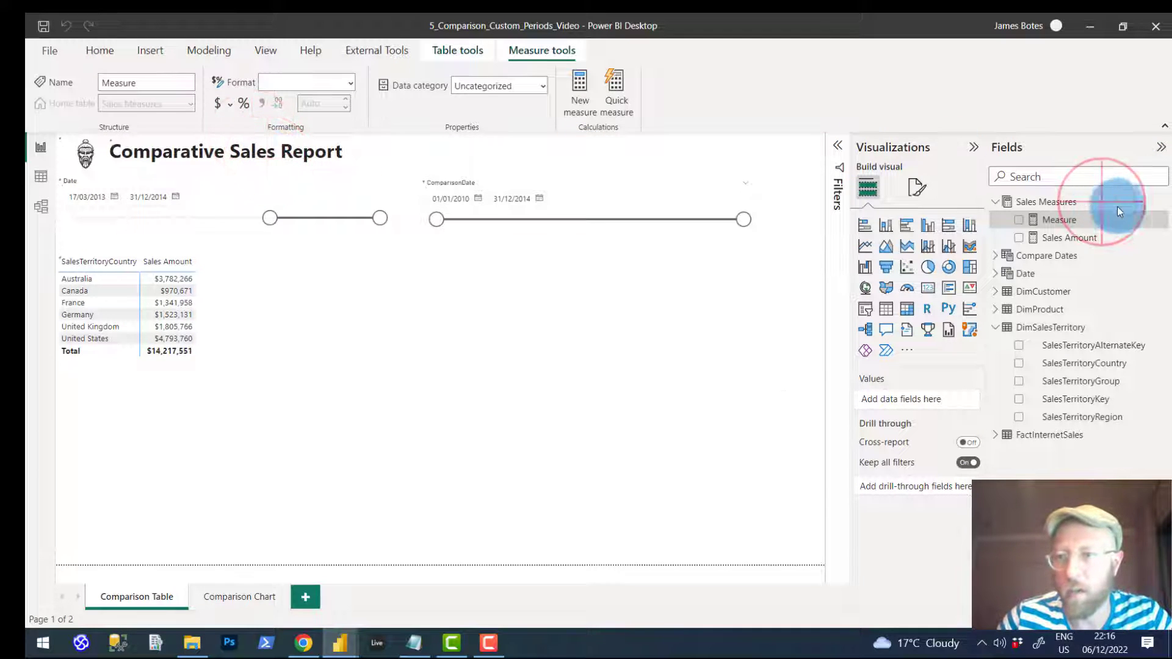
click(1159, 209)
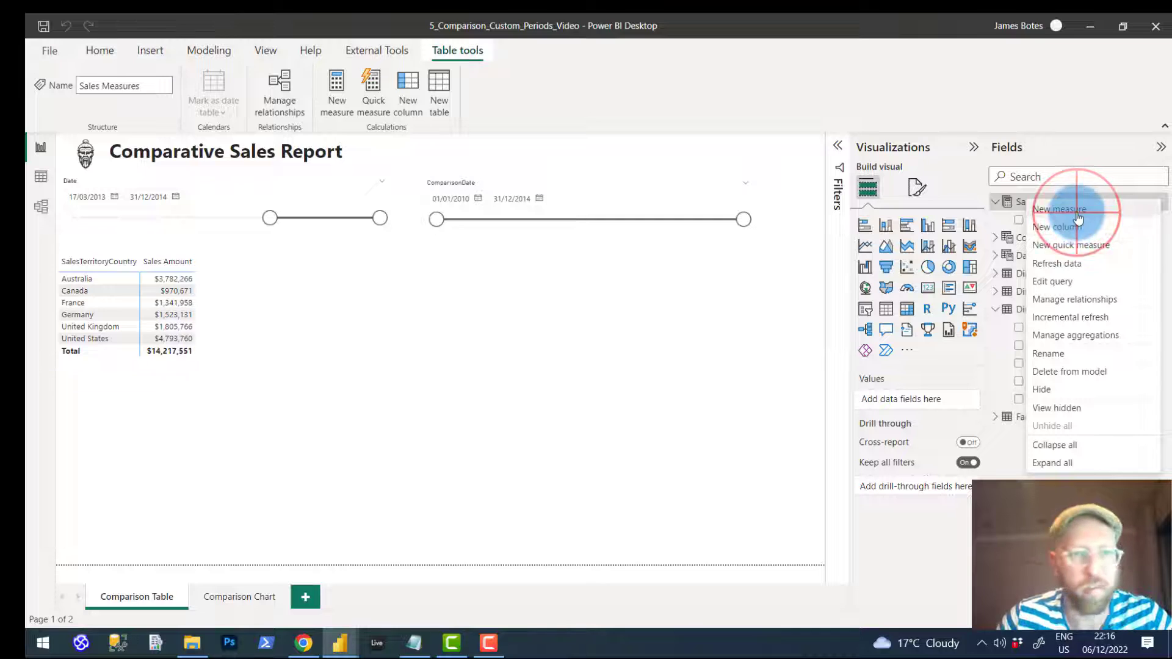
click(407, 232)
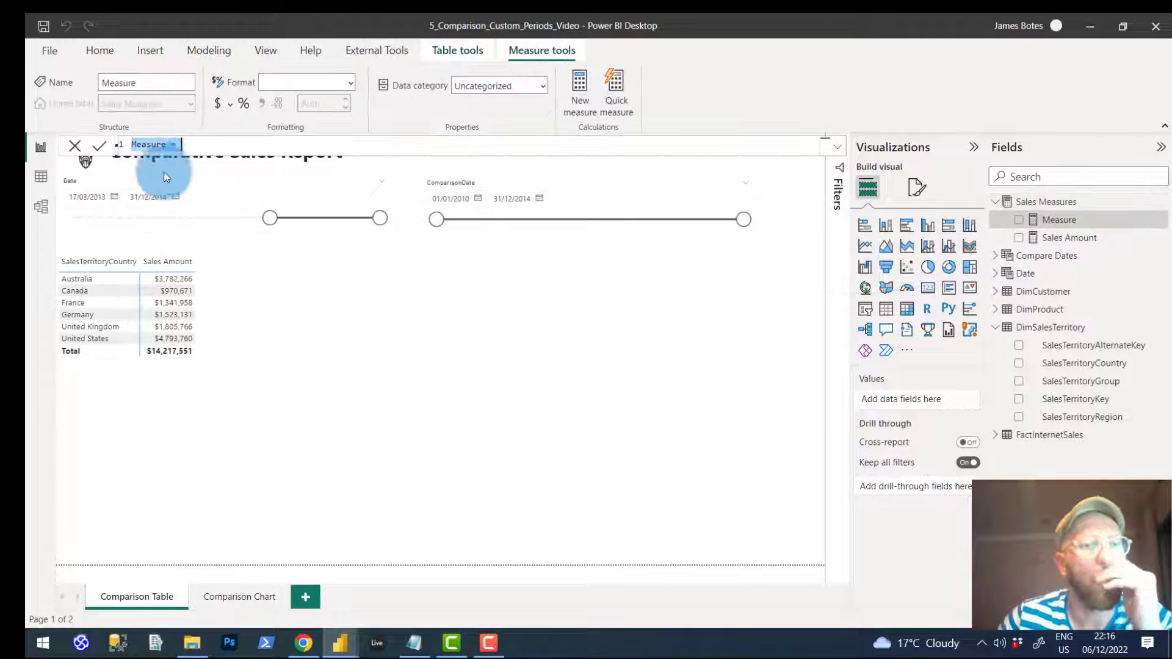
Begin the measure's formula with CALCULATE and the [Sales Amount] measure as its expression.
click(210, 150)
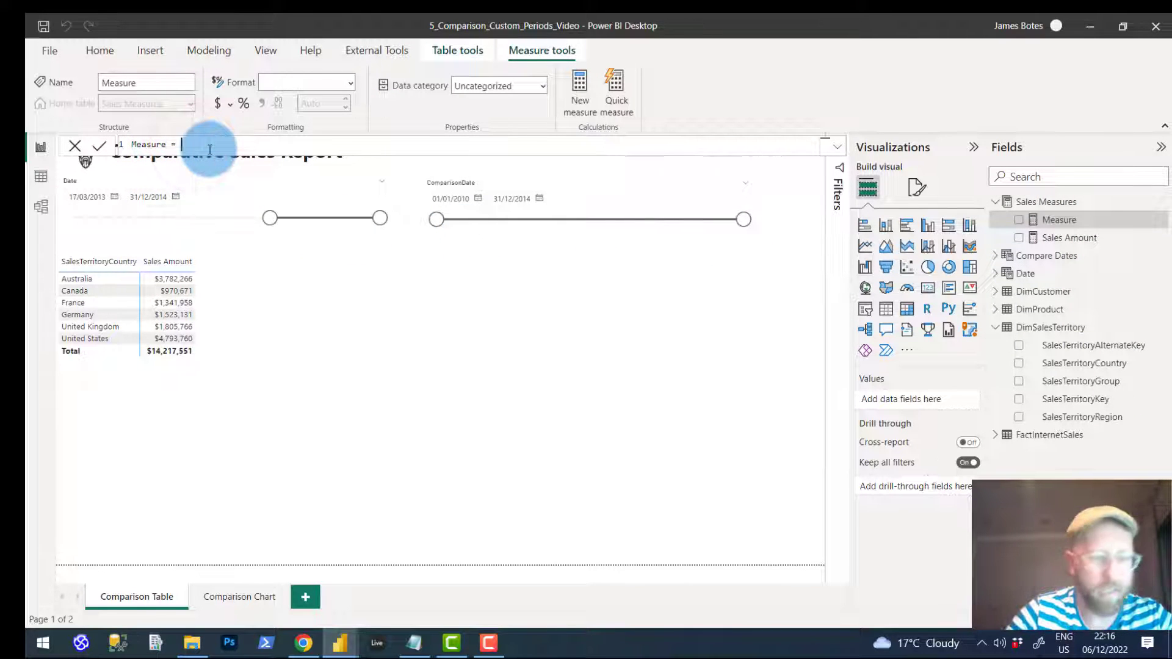
text(CALCULATE()
key(shift+Return)
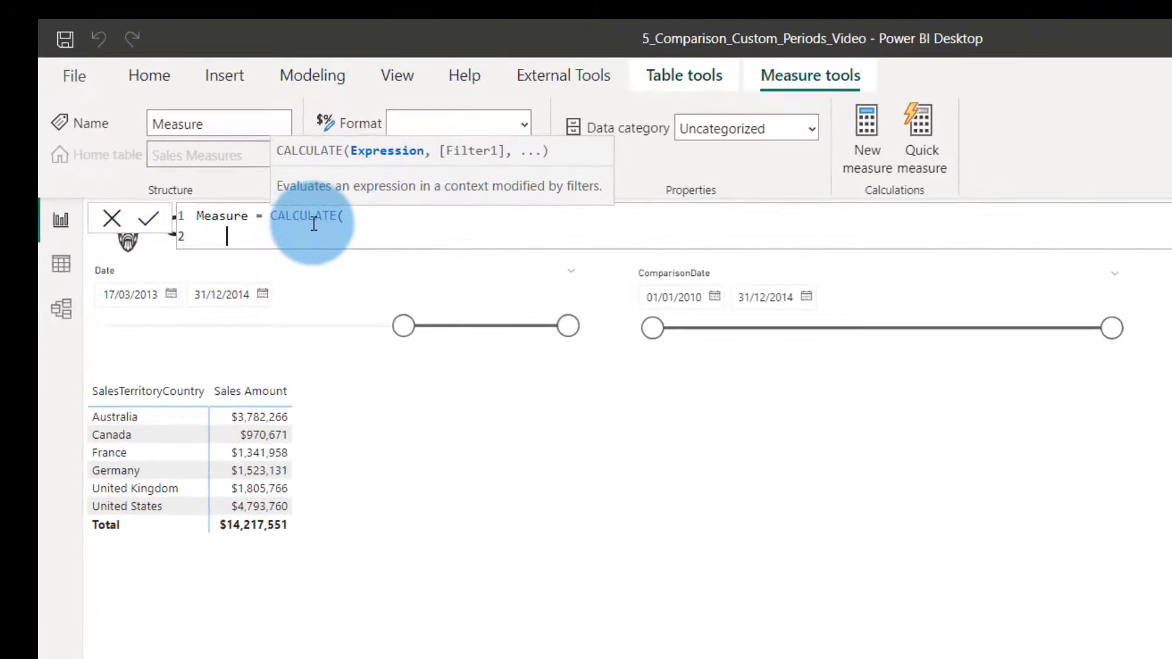
text([)
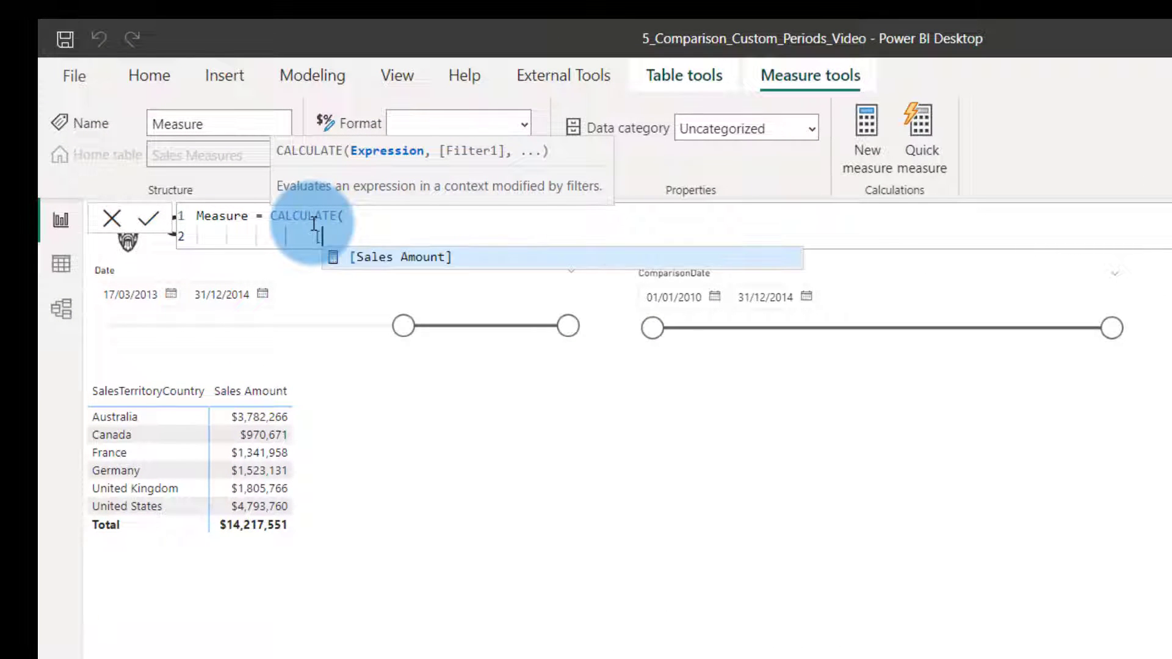
text(SA)
key(Tab)
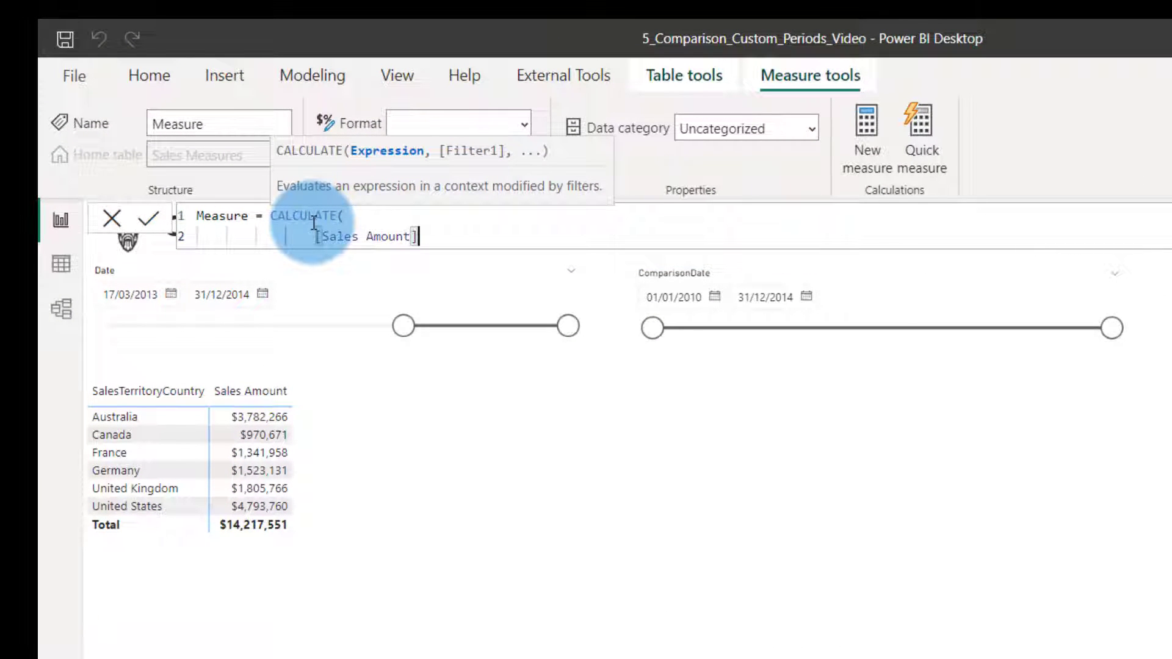
text(,)
key(shift+Return)
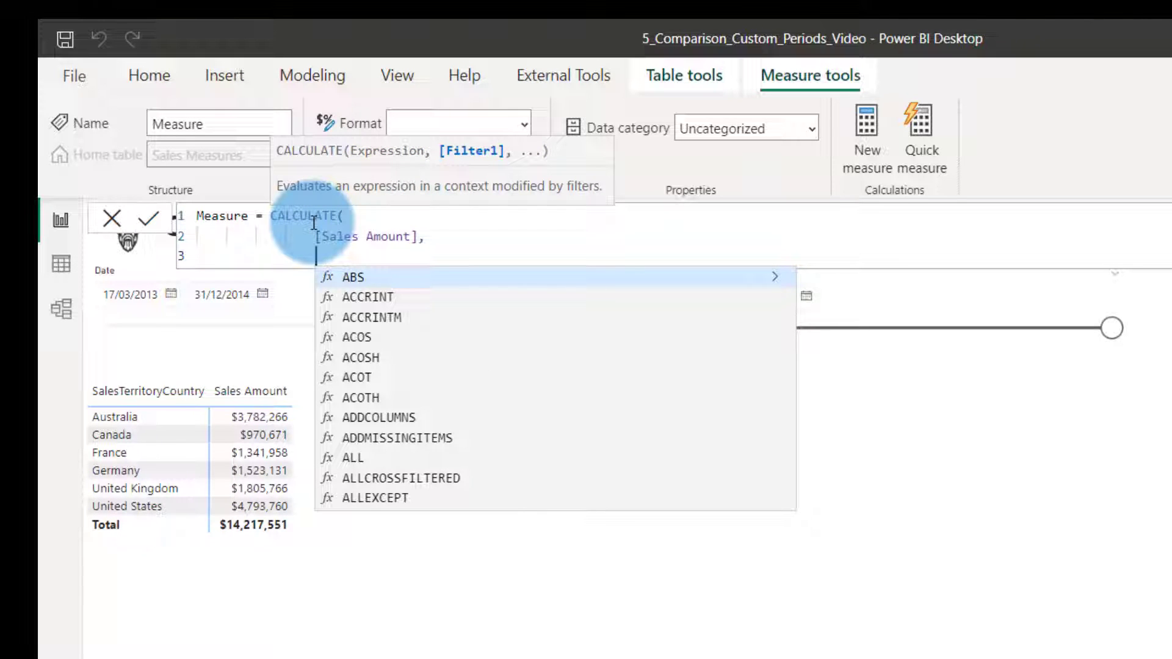
Add REMOVEFILTERS('Date') as the first filter argument of the CALCULATE formula.
text(REMO)
key(Tab)
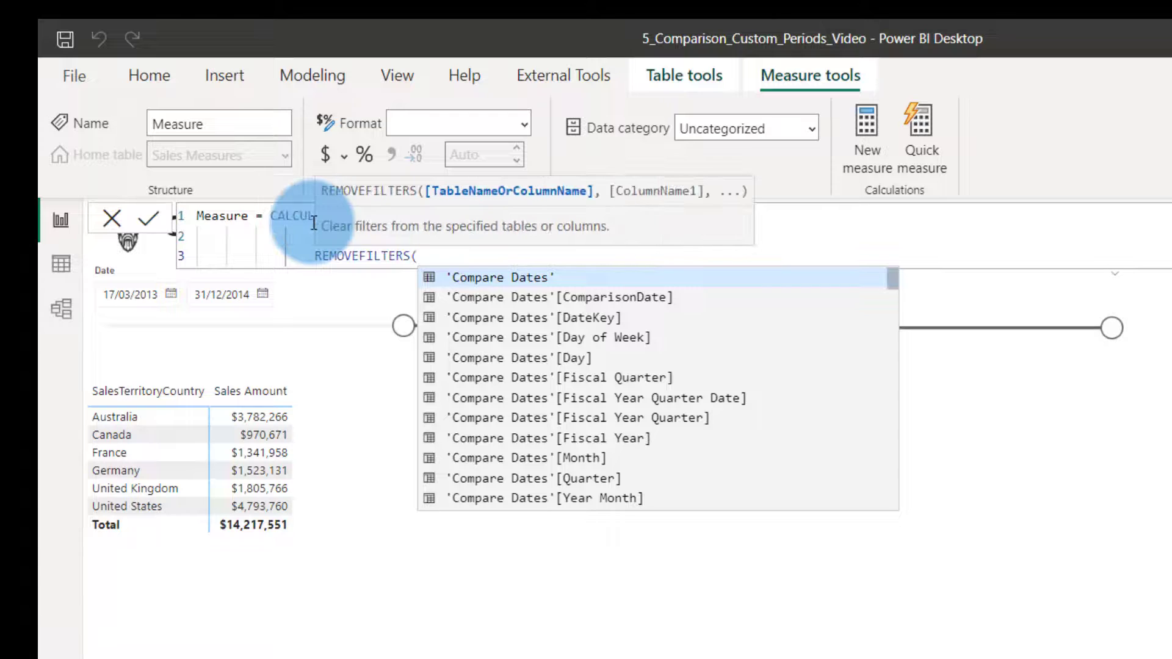
text('Date')
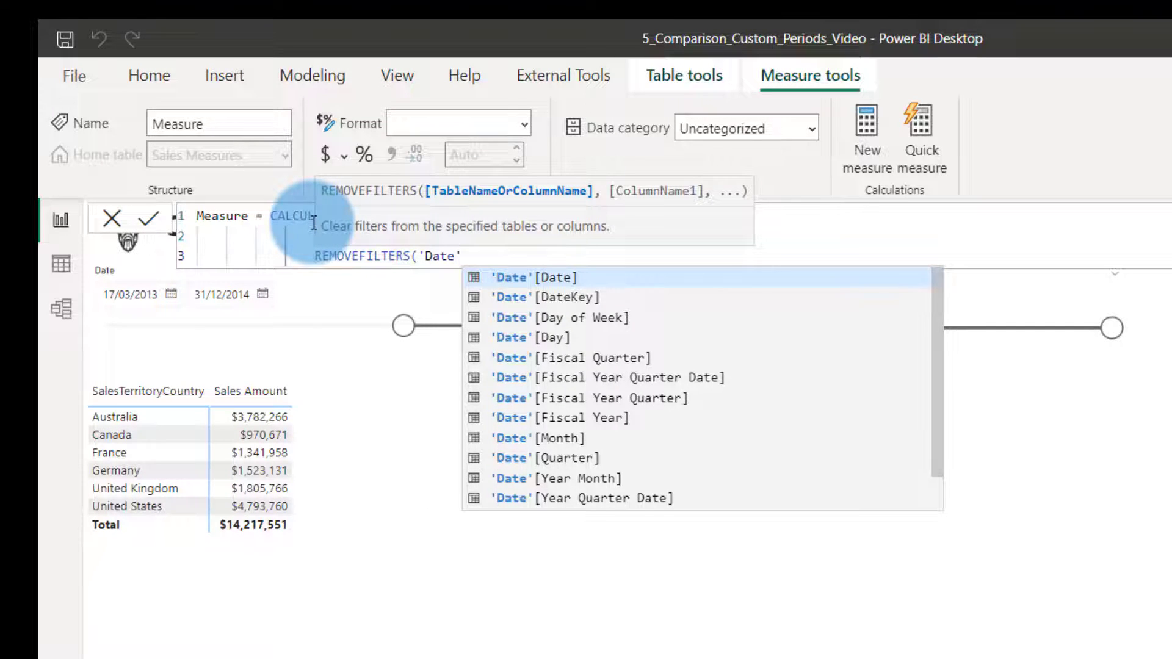
text(),)
key(shift+Return)
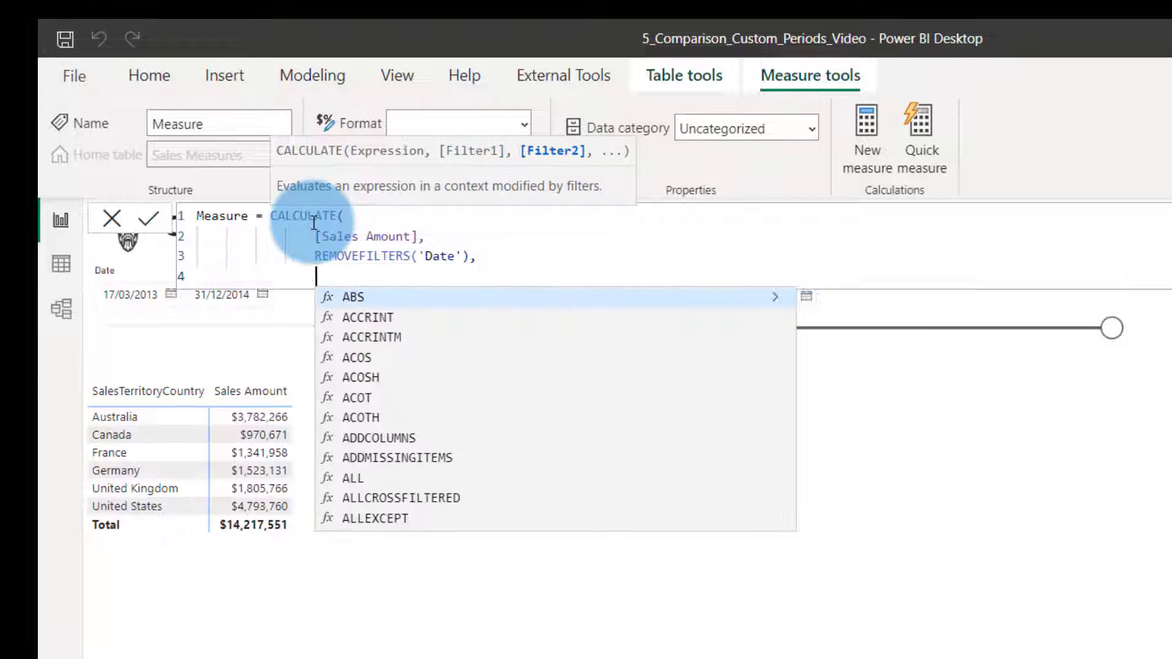
Add USERELATIONSHIP('Date'[Date], 'Compare Dates'[ComparisonDate]) as the second filter argument and close the CALCULATE formula.
text(USER)
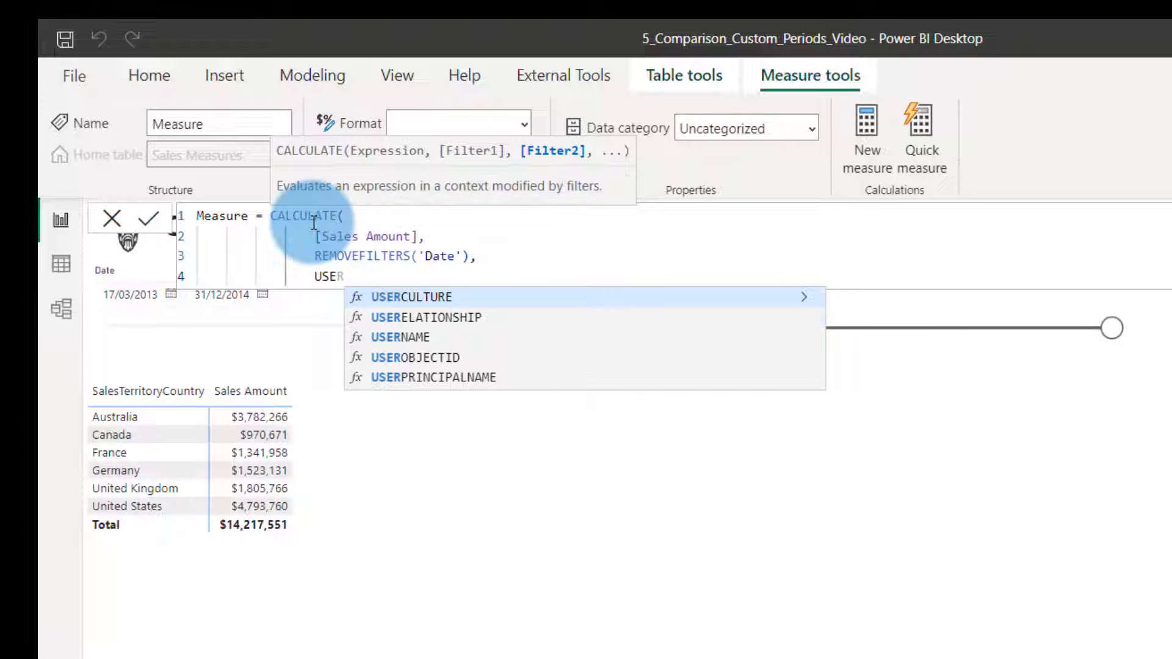
key(Down)
key(Tab)
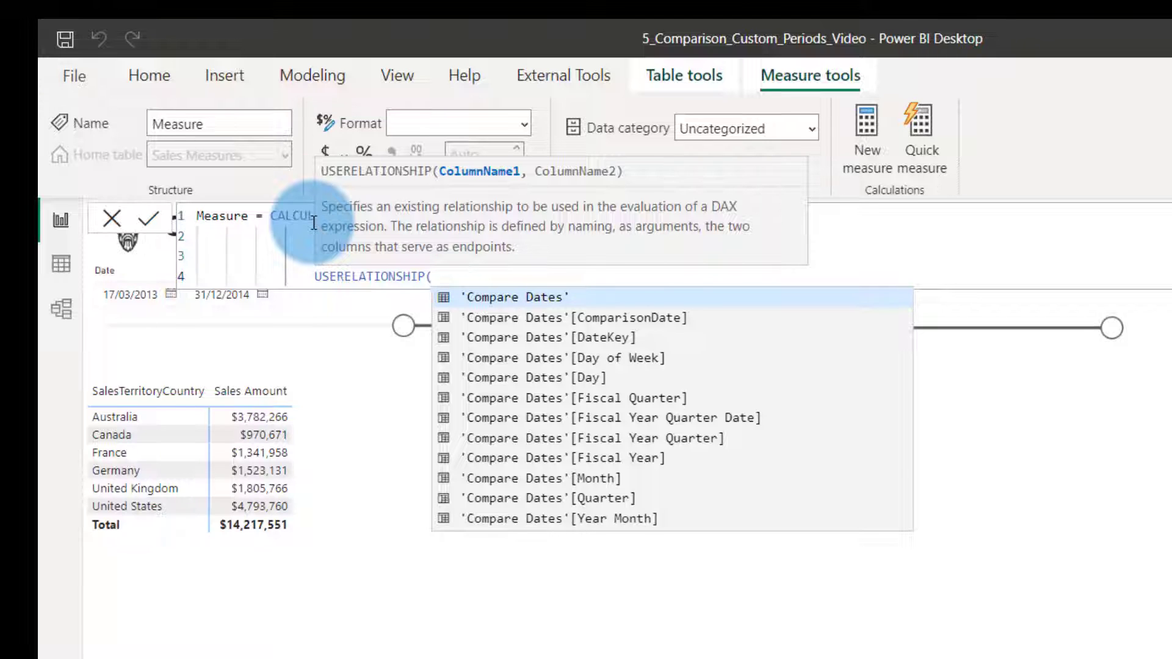
text('Date)
key(Down)
key(Tab)
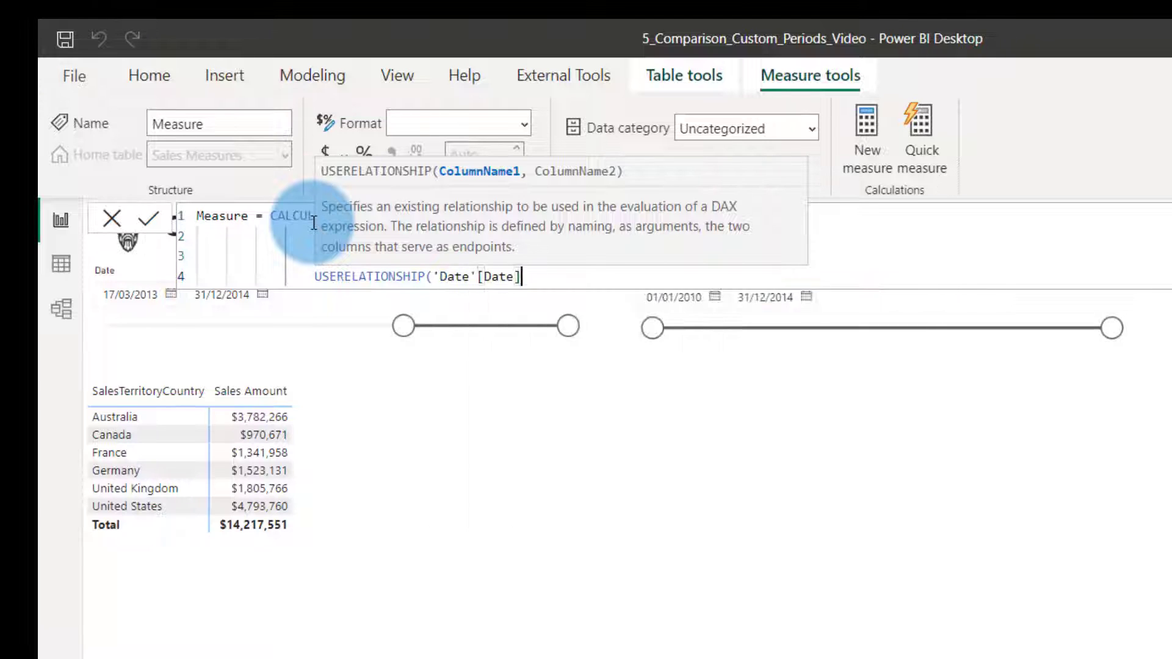
text(, ')
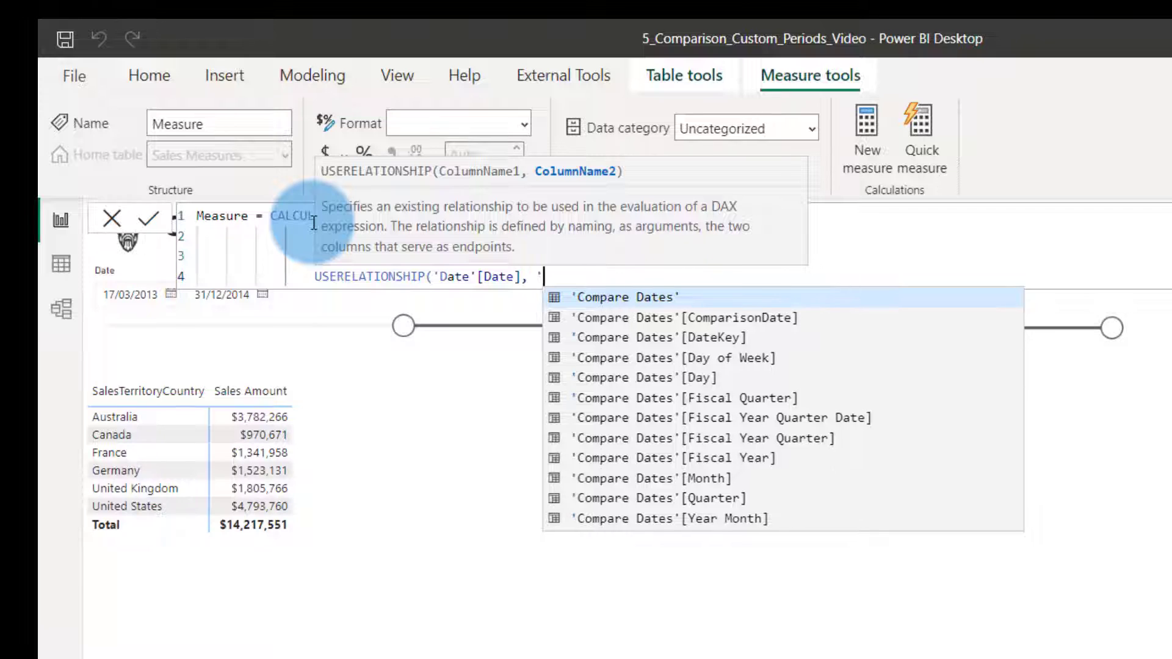
key(Down)
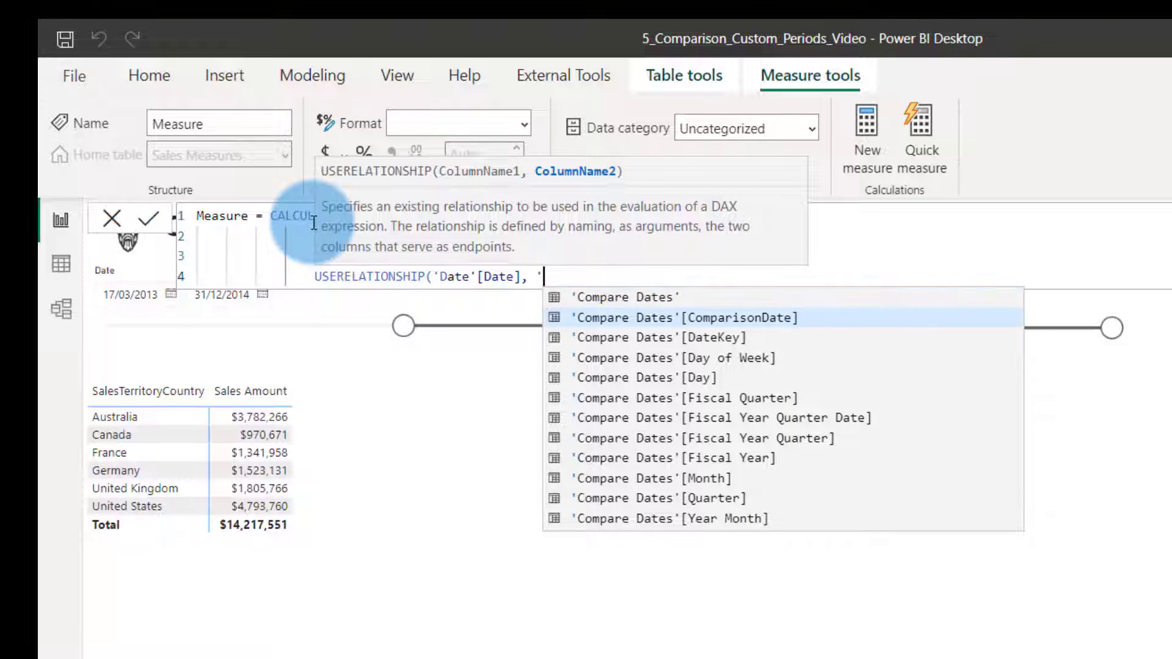
key(Tab)
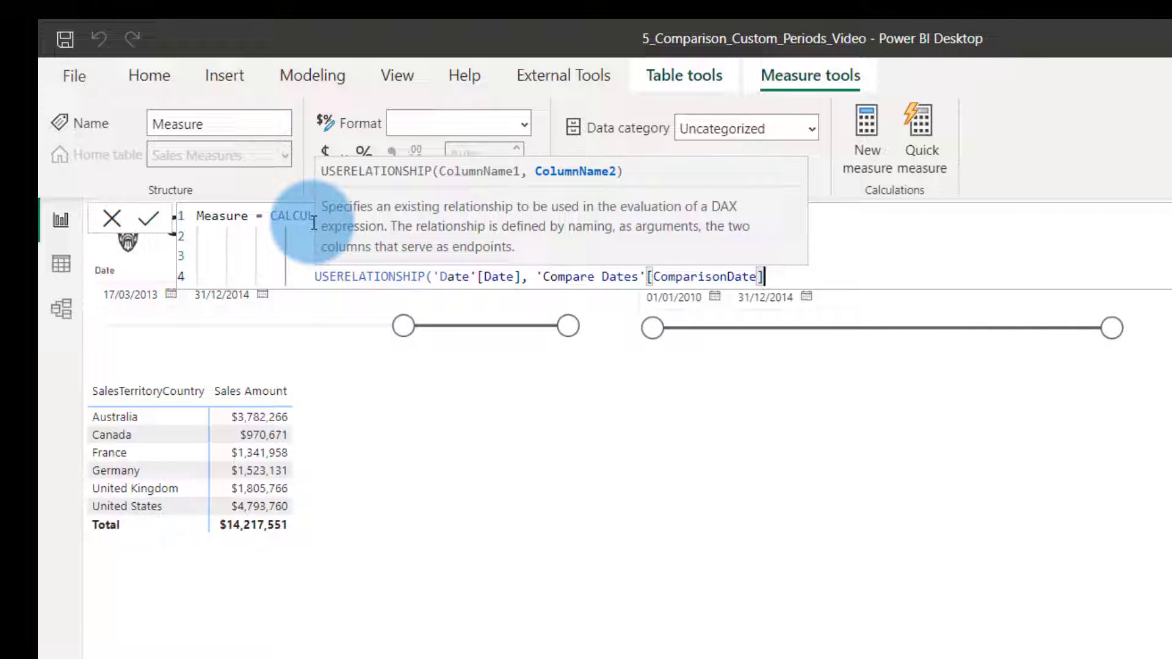
text())
key(Return)
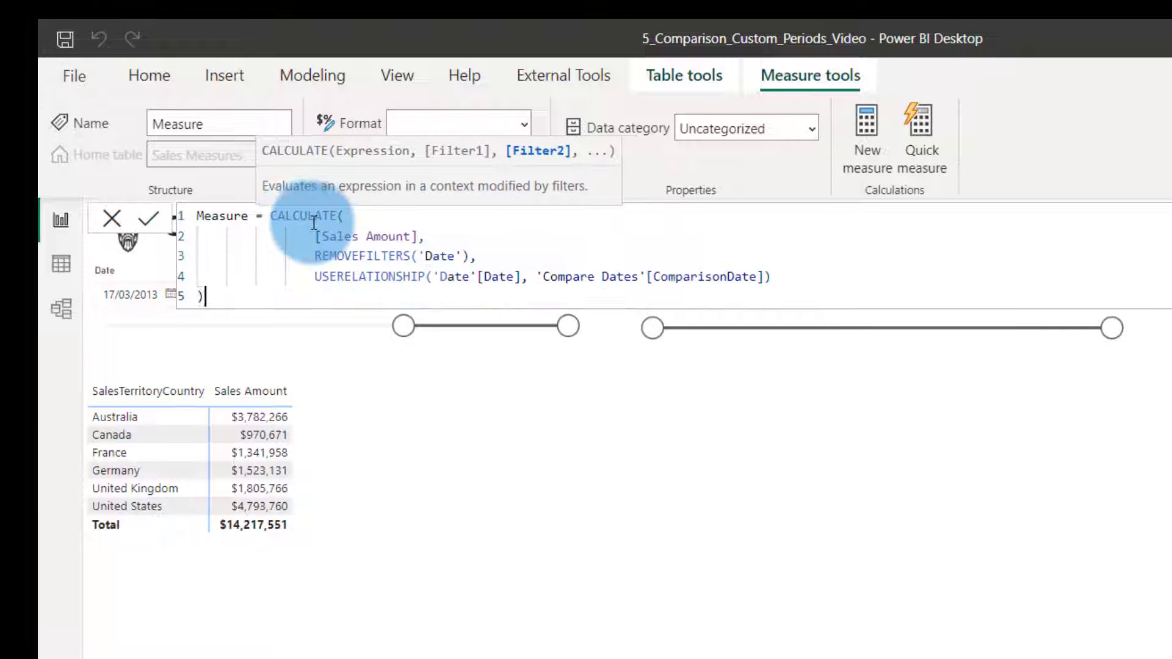
text())
Name the measure Comparison Sales Amount in its formula and commit it.
double_click(223, 217)
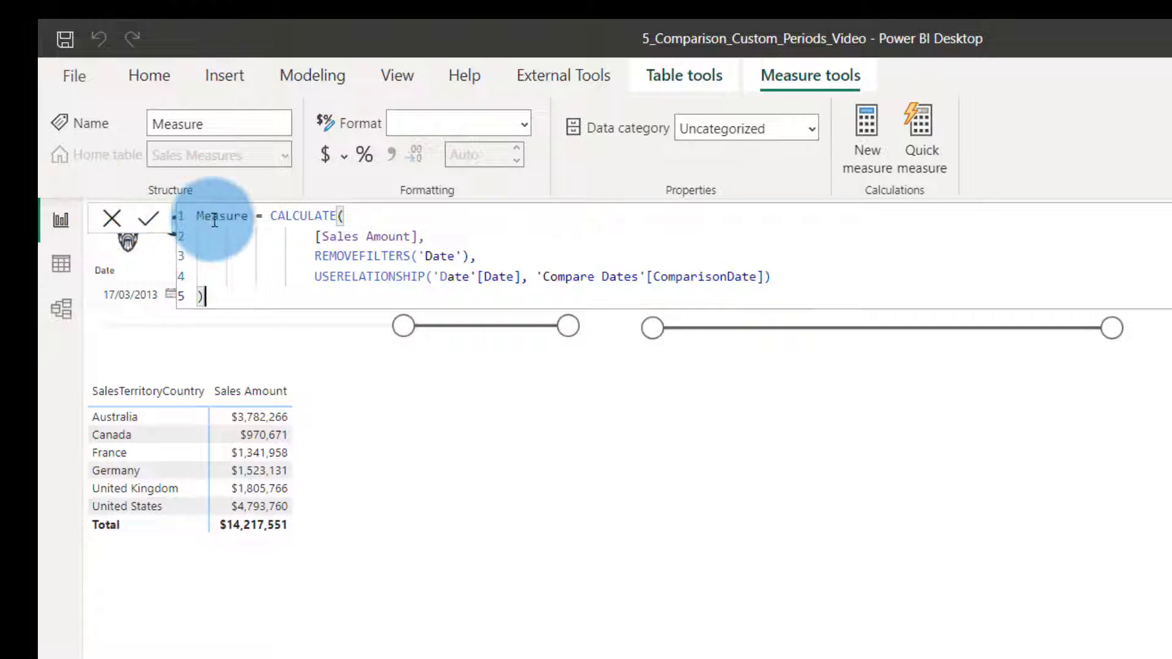
text(Comparison Sal)
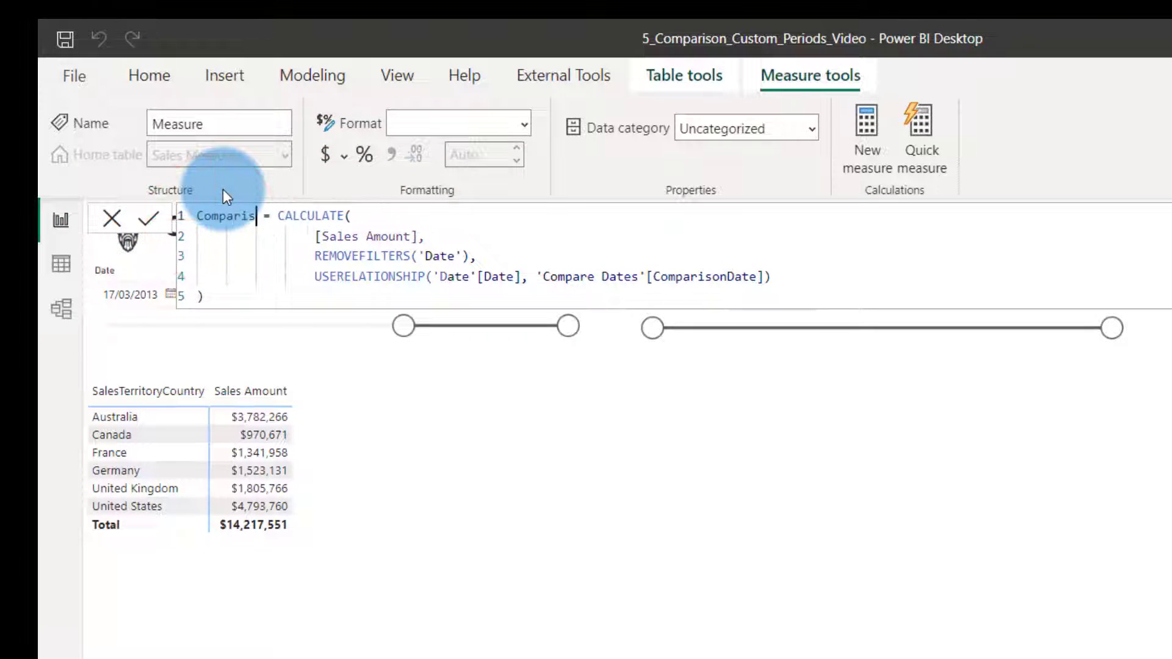
text(es Amount)
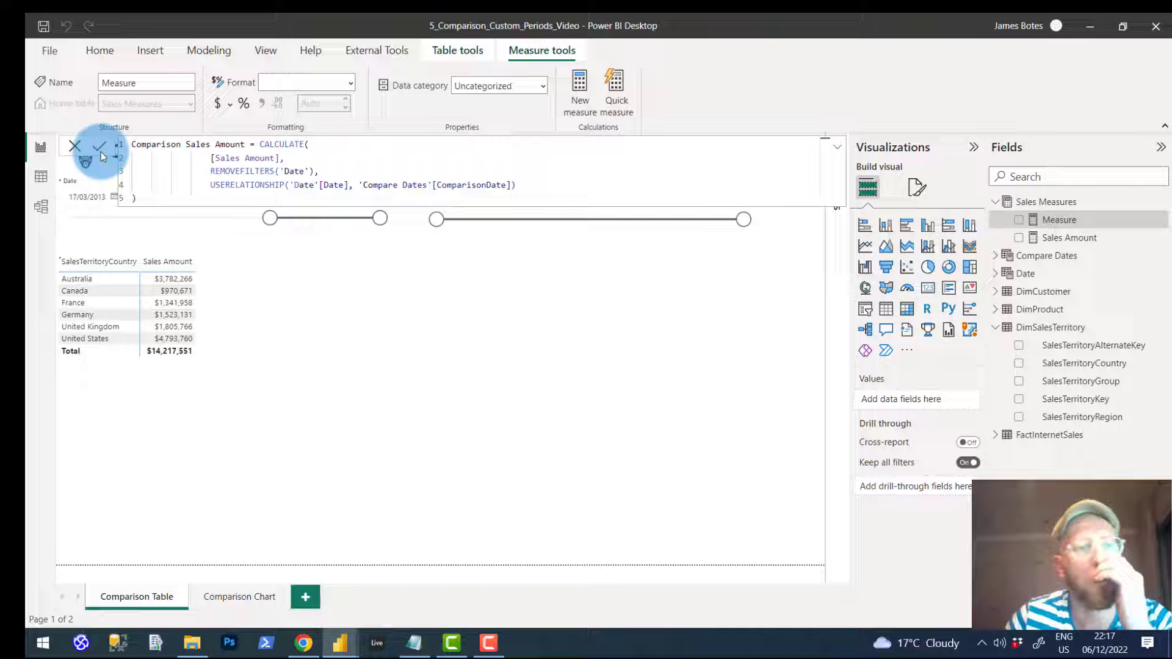
click(101, 153)
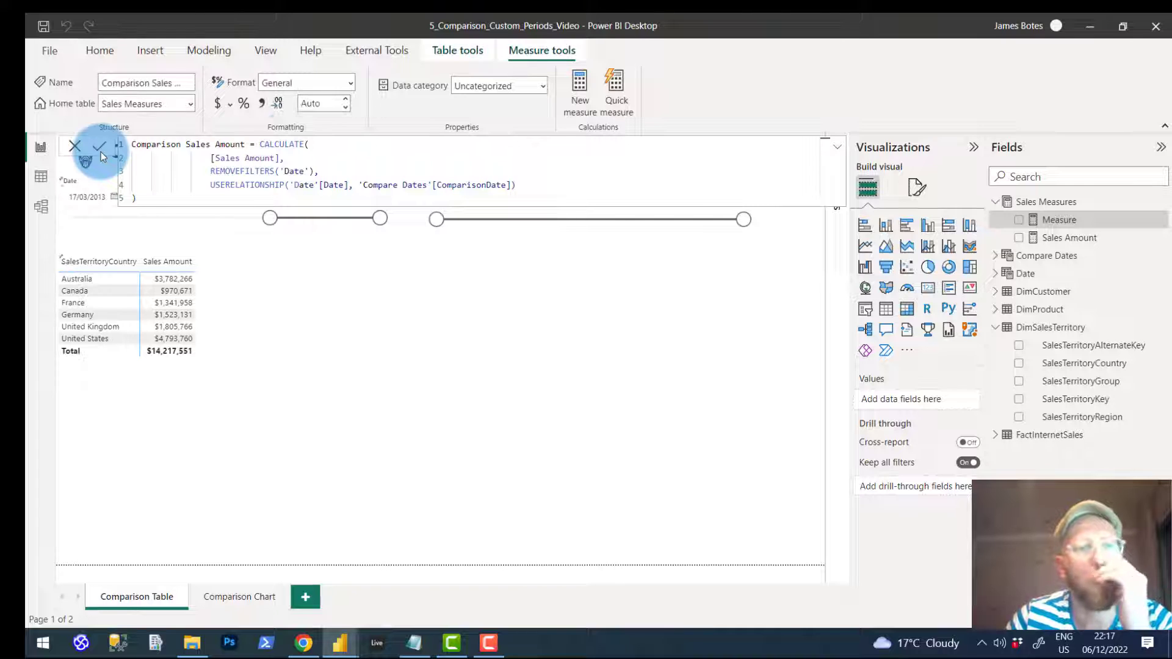
Format the Comparison Sales Amount measure as Currency with 0 decimal places.
click(837, 146)
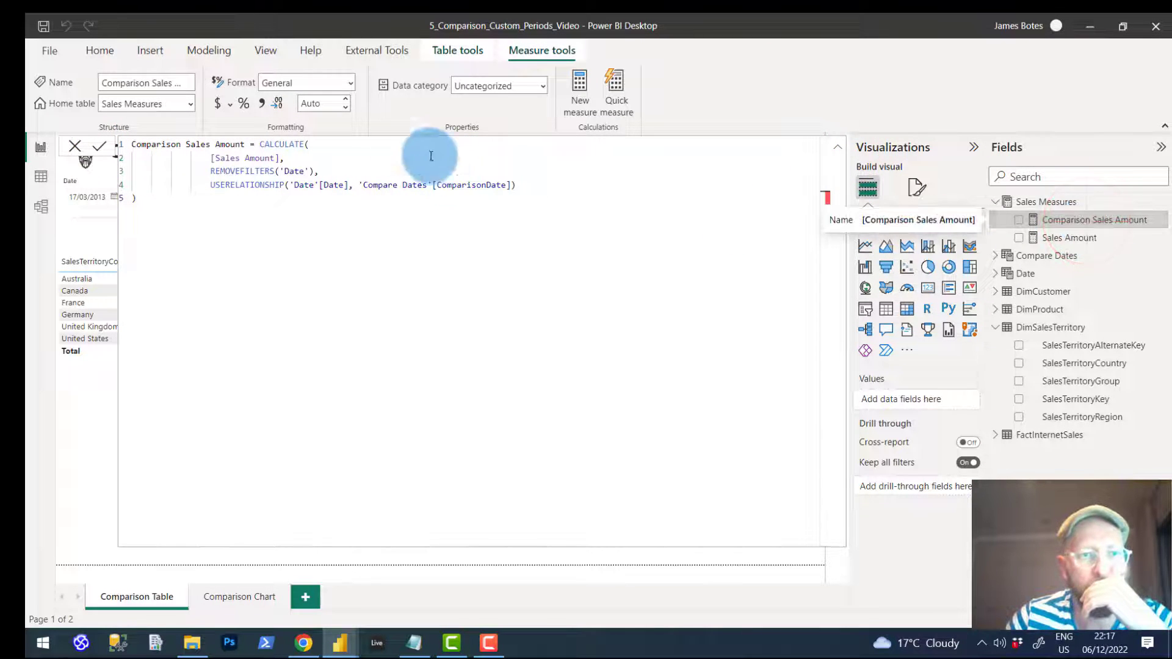
click(343, 83)
click(325, 103)
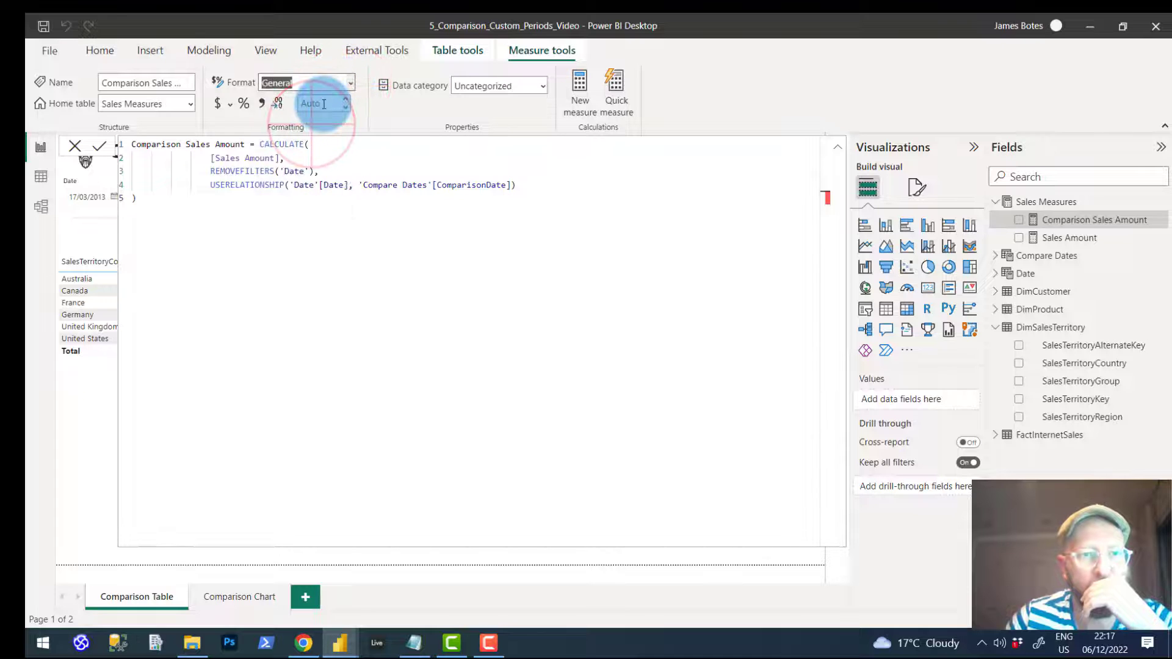
click(323, 103)
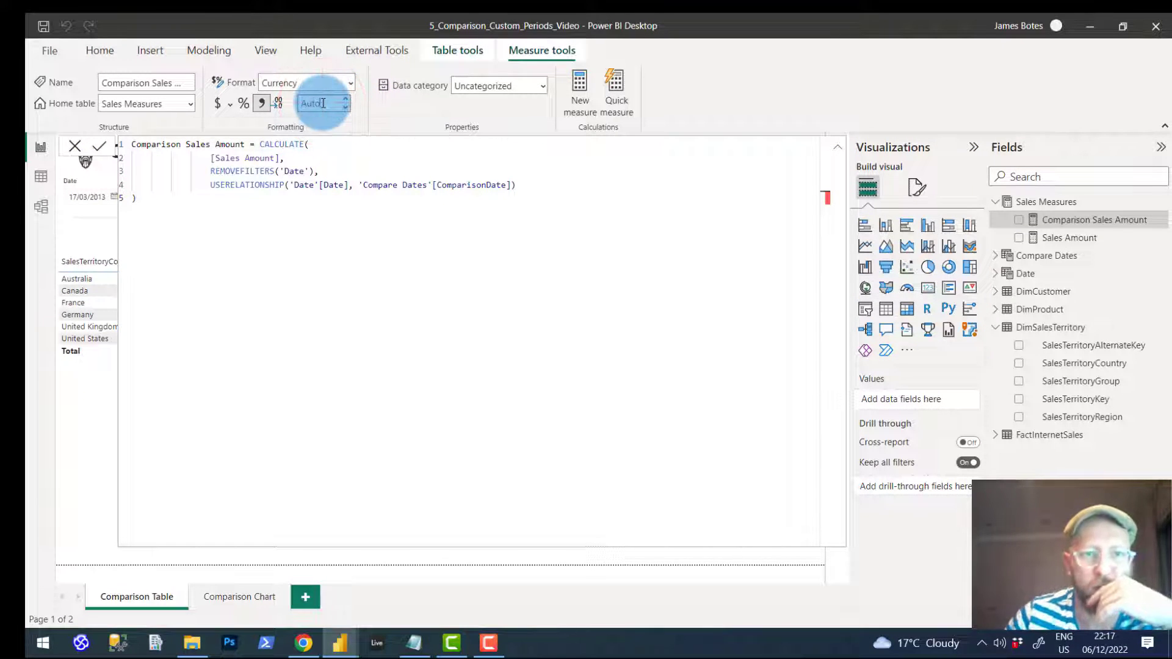
click(585, 109)
click(840, 149)
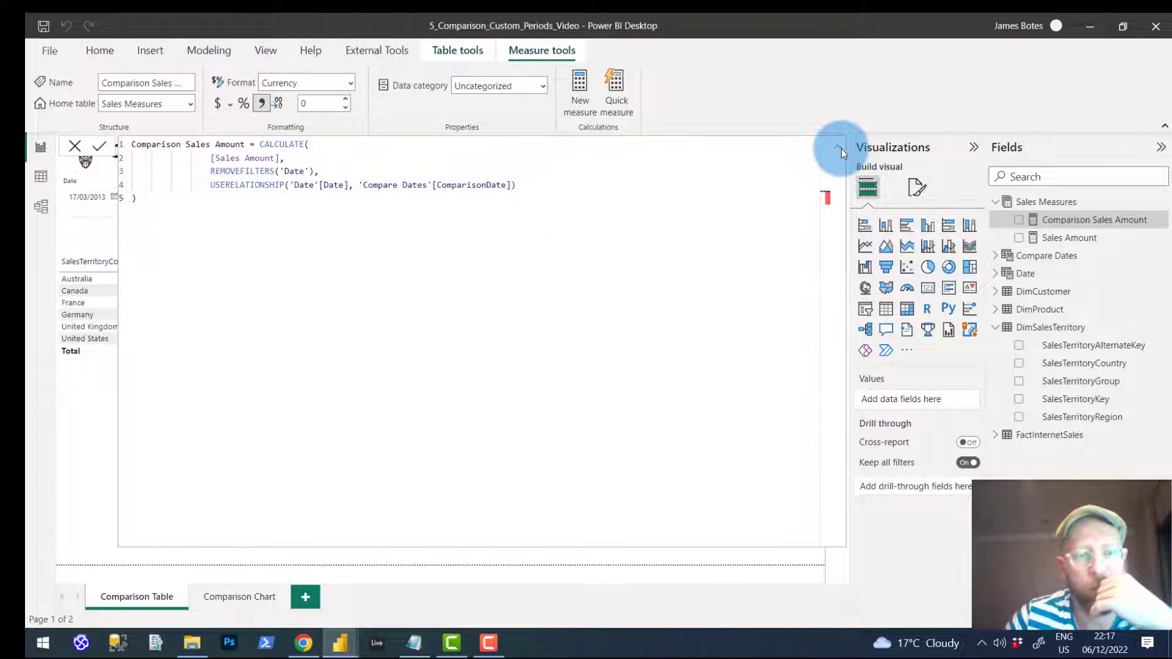
Add the Comparison Sales Amount measure to the matrix's values after Sales Amount.
click(459, 377)
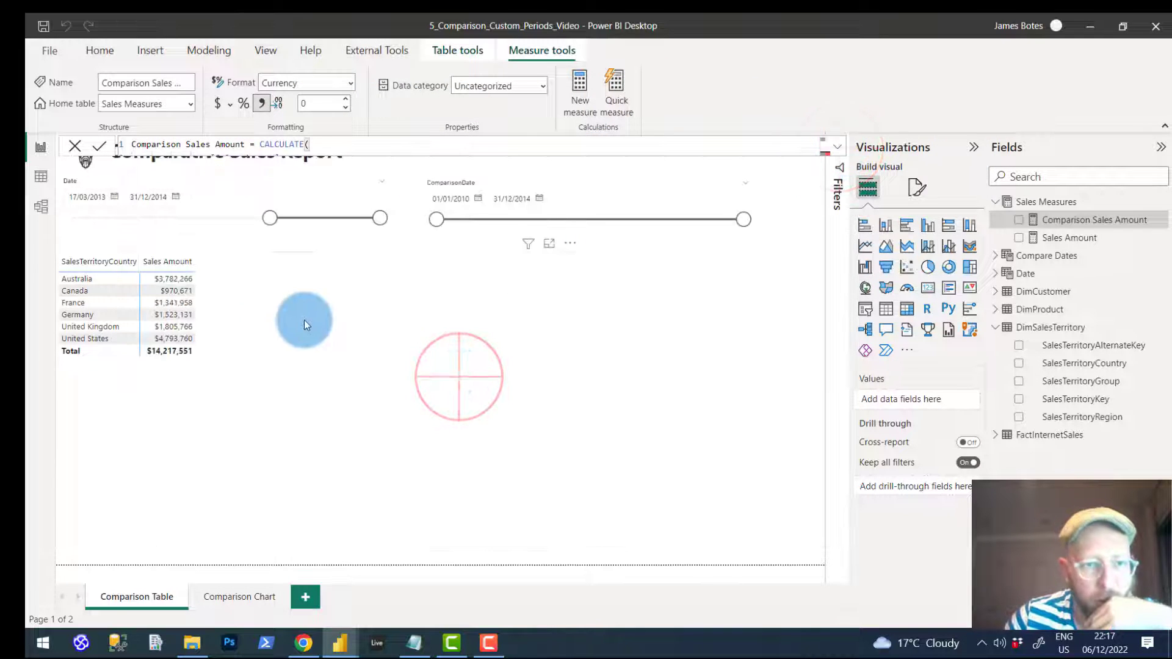
click(255, 292)
drag(1086, 221, 921, 503)
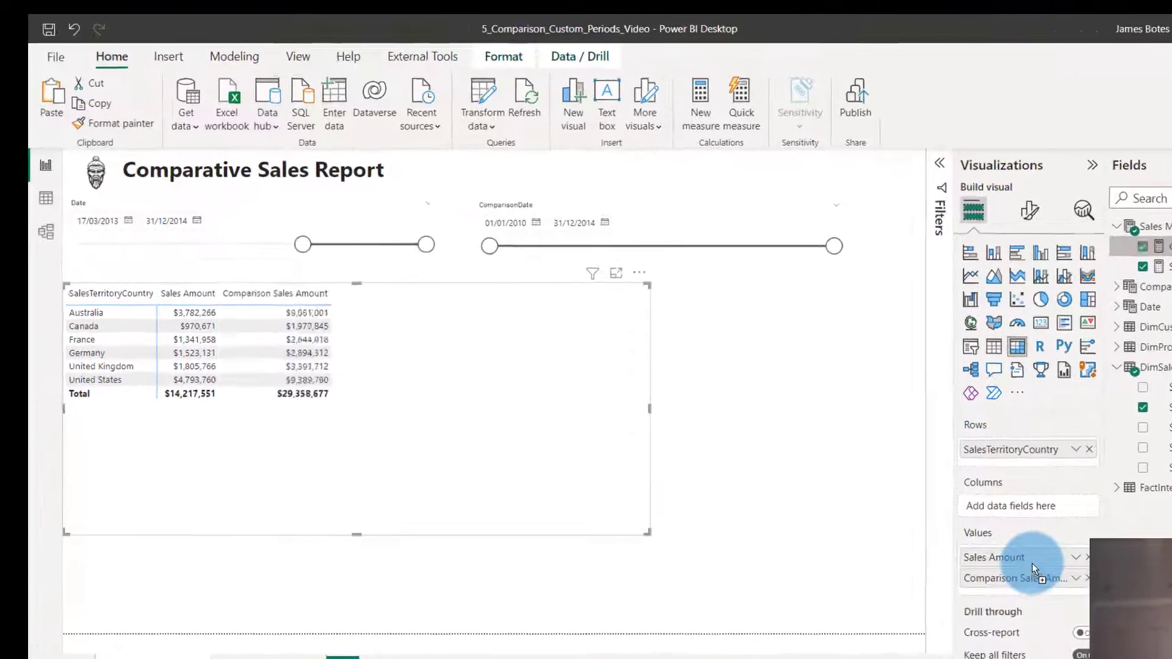
Set the ComparisonDate slicer to 19/07/2012 through 06/06/2013 and the Date slicer to January 2011 through 16/05/2012.
drag(558, 281, 760, 306)
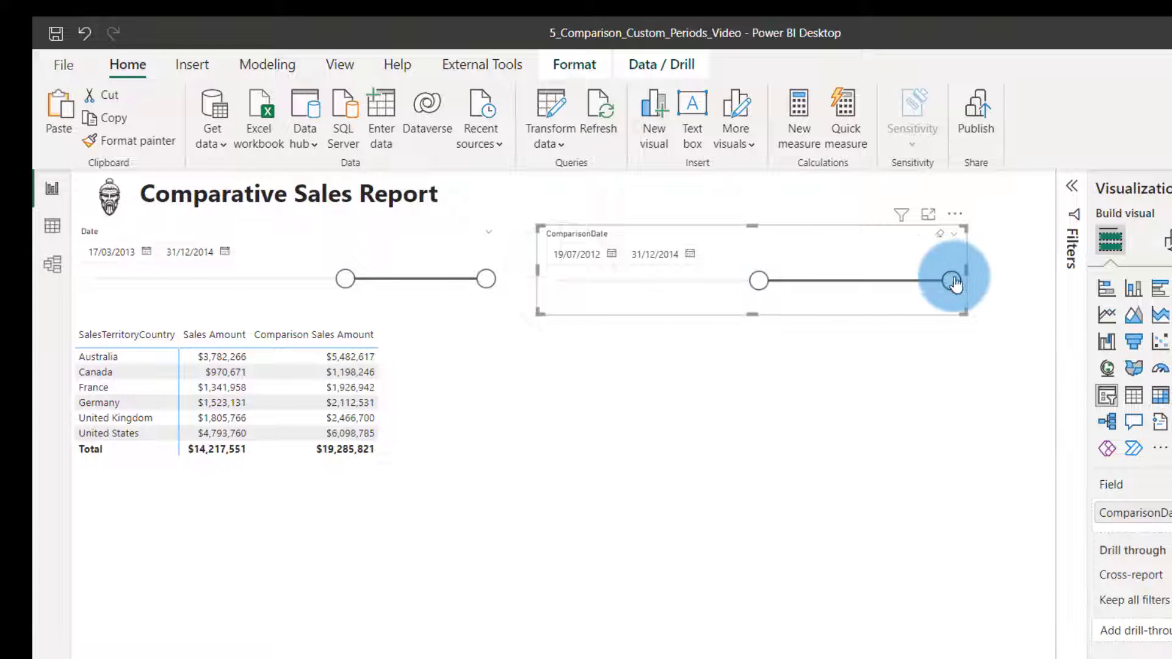
drag(953, 283, 833, 285)
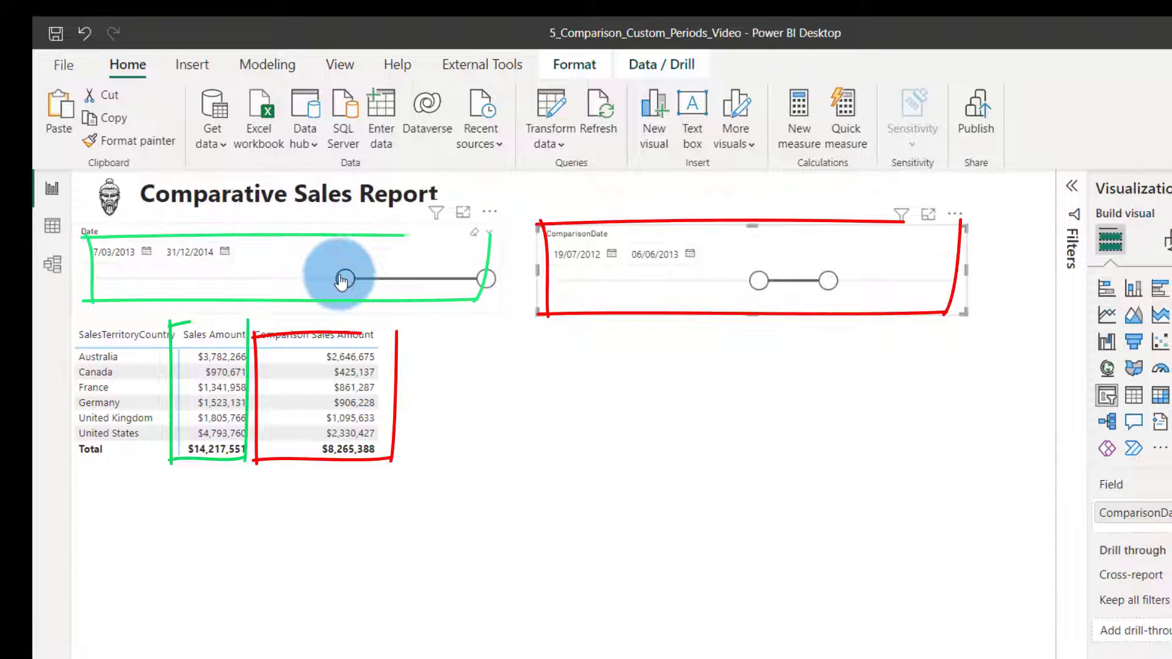
drag(345, 279, 178, 276)
drag(486, 279, 281, 279)
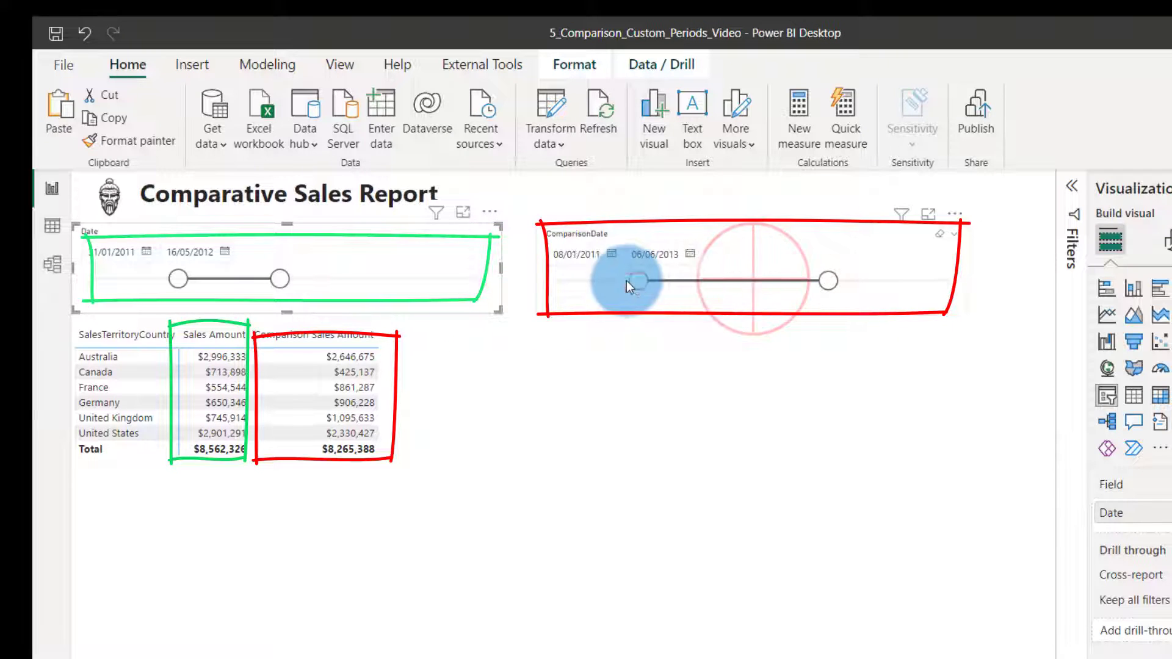
Set the ComparisonDate slicer to 08/12/2010 through 23/10/2013.
drag(626, 280, 619, 280)
drag(825, 294, 855, 290)
click(824, 428)
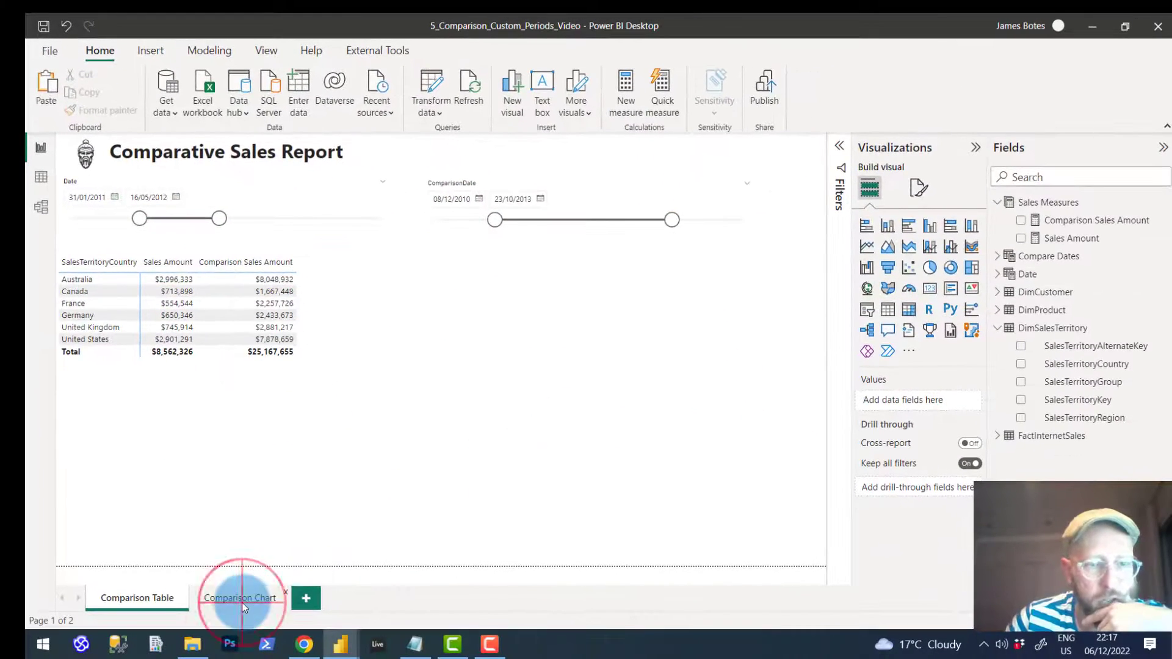
Delete the second, duplicate Sales Amount by SalesTerritoryCountry chart from the Comparison Chart page.
click(241, 599)
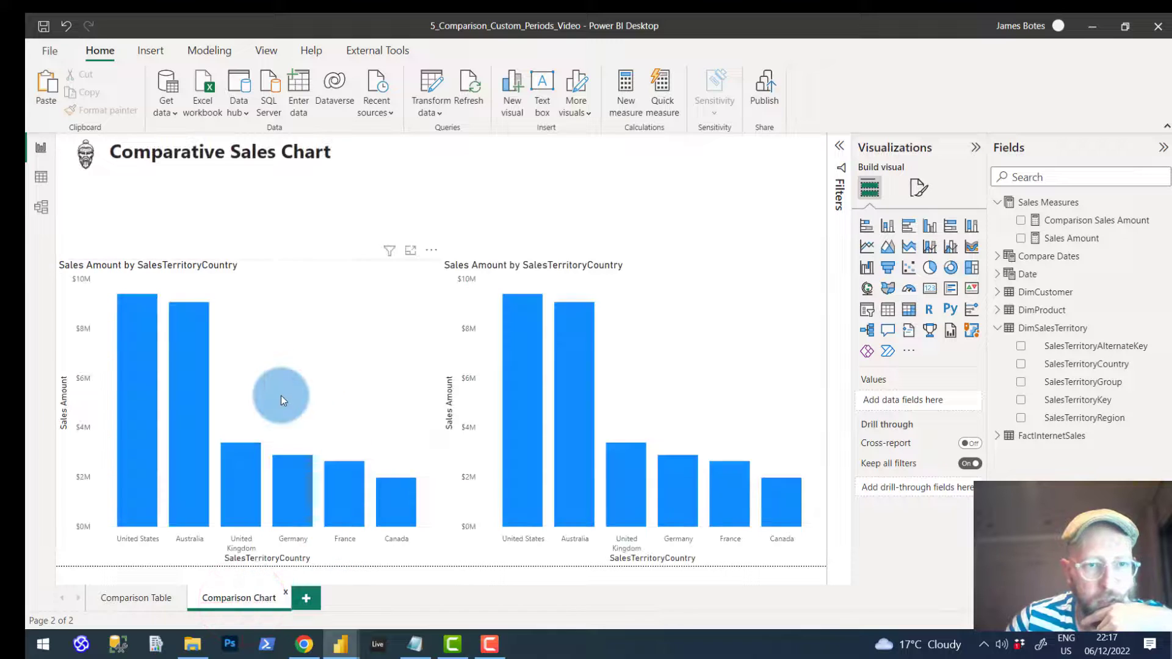
click(610, 269)
key(Delete)
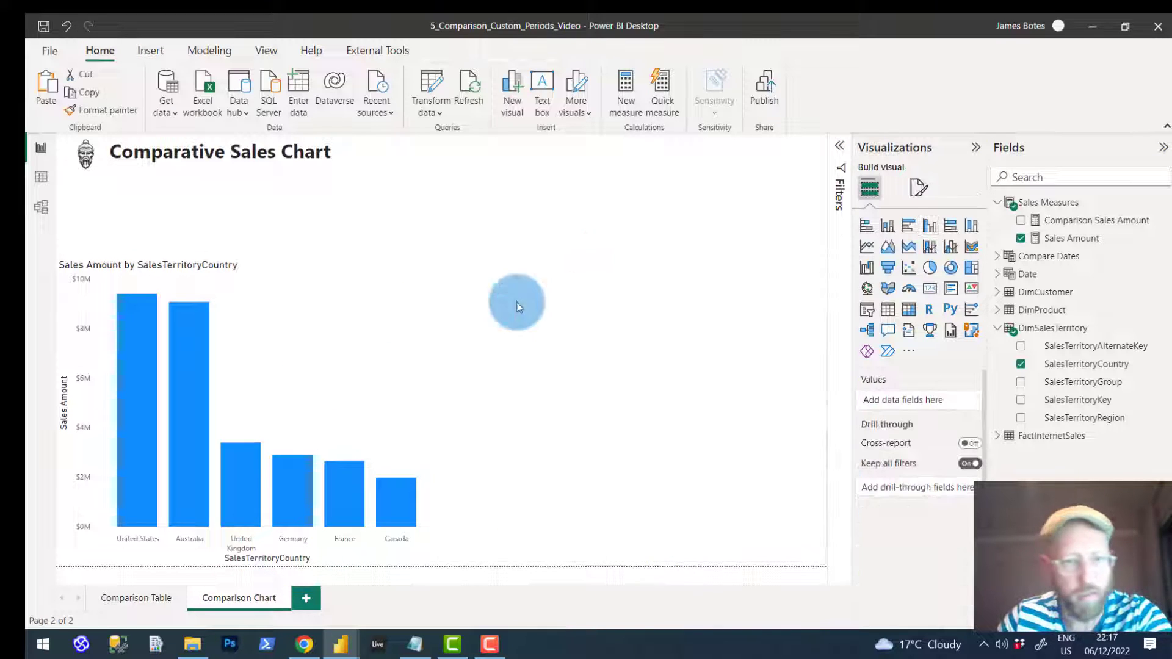
Sync the Comparison Table page's Date slicer across the Comparison Table and Comparison Chart pages, visible on both.
click(142, 598)
click(200, 233)
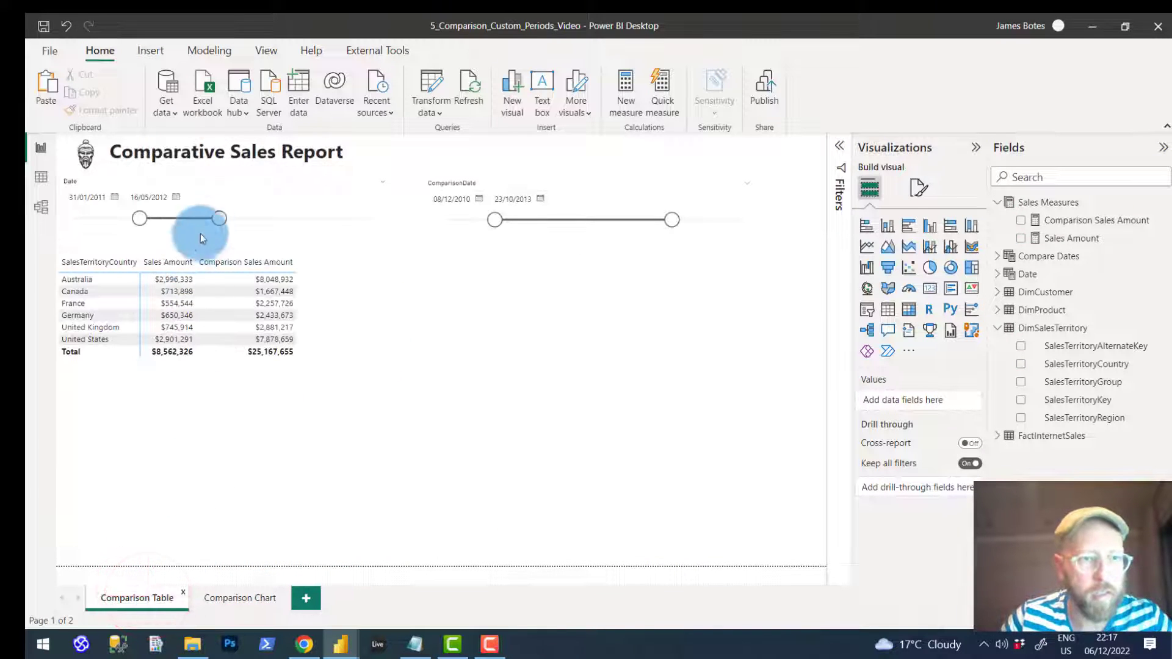
click(214, 192)
click(264, 51)
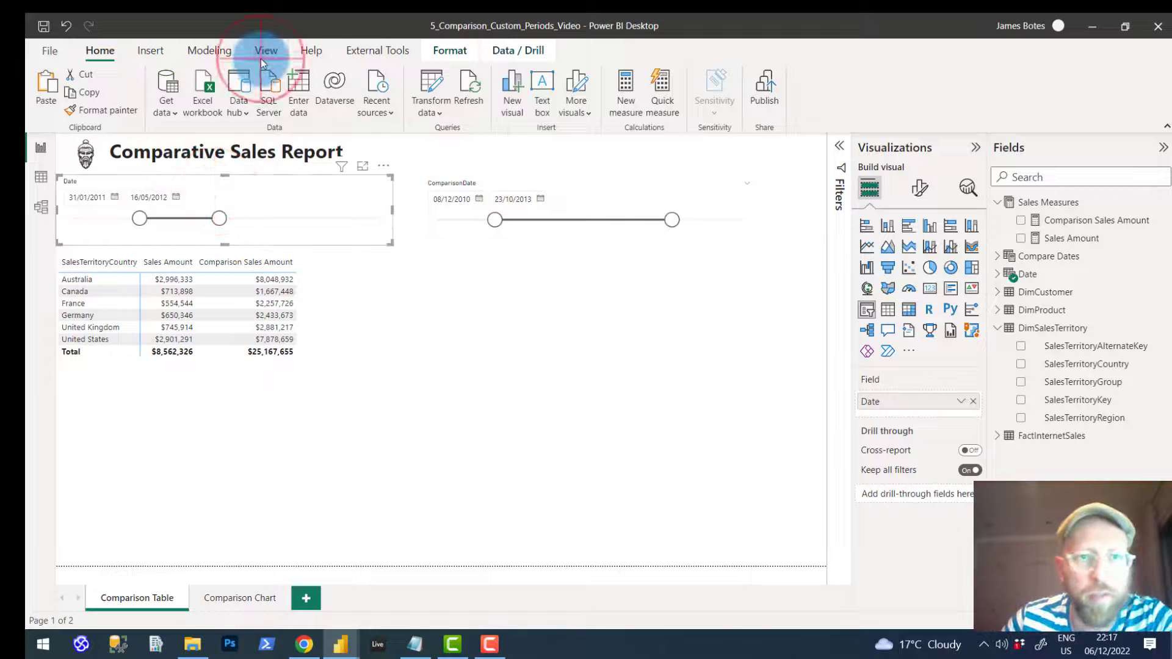
click(763, 91)
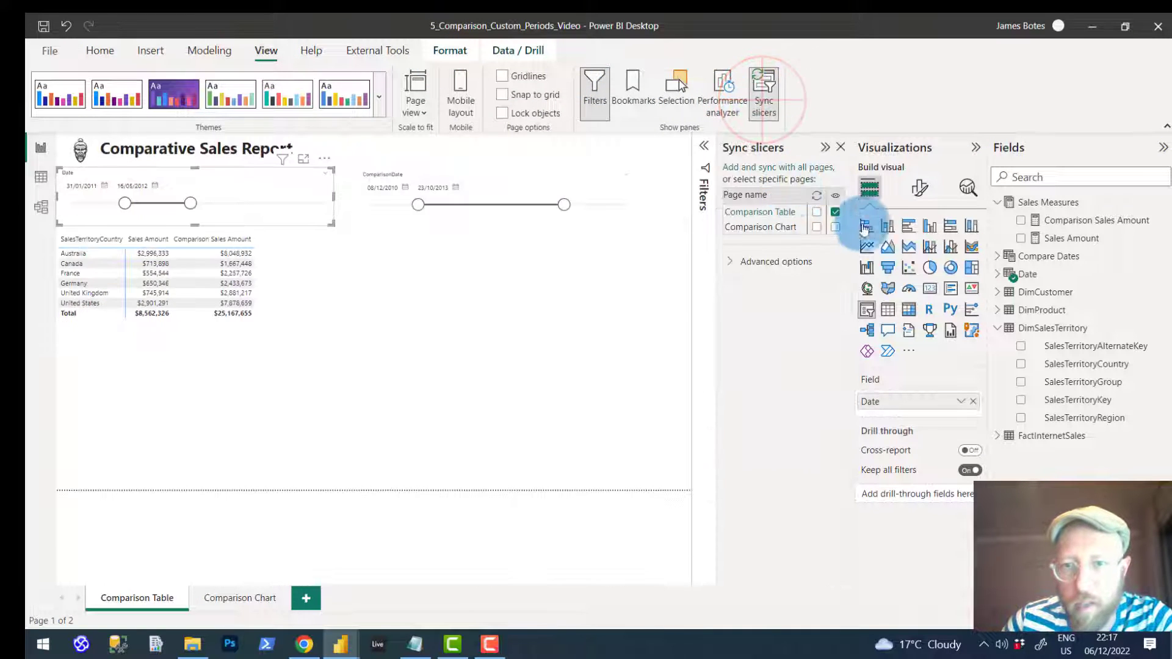
click(816, 212)
click(816, 226)
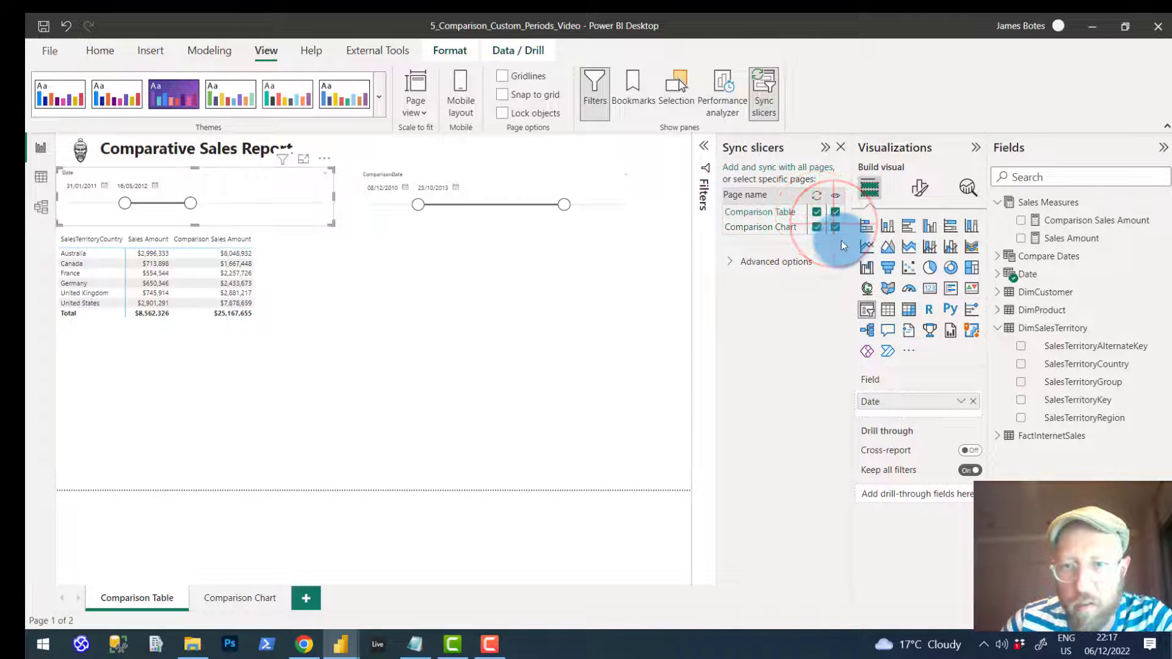
Sync the ComparisonDate slicer across the Comparison Table and Comparison Chart pages, visible on both.
click(391, 180)
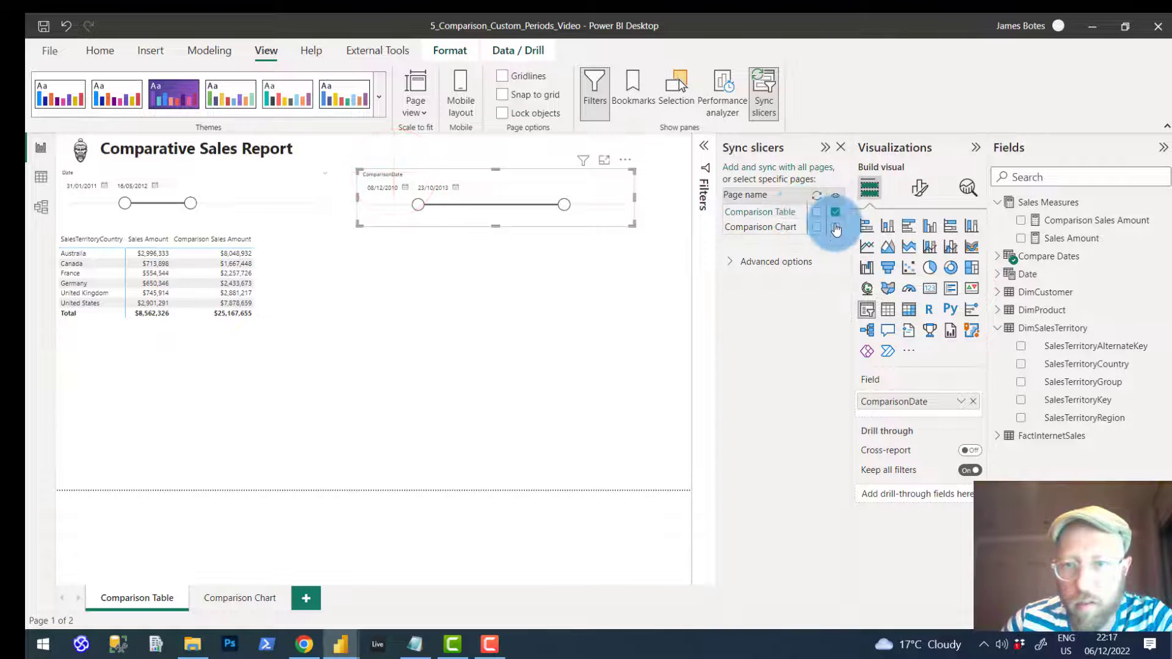
click(816, 227)
click(816, 211)
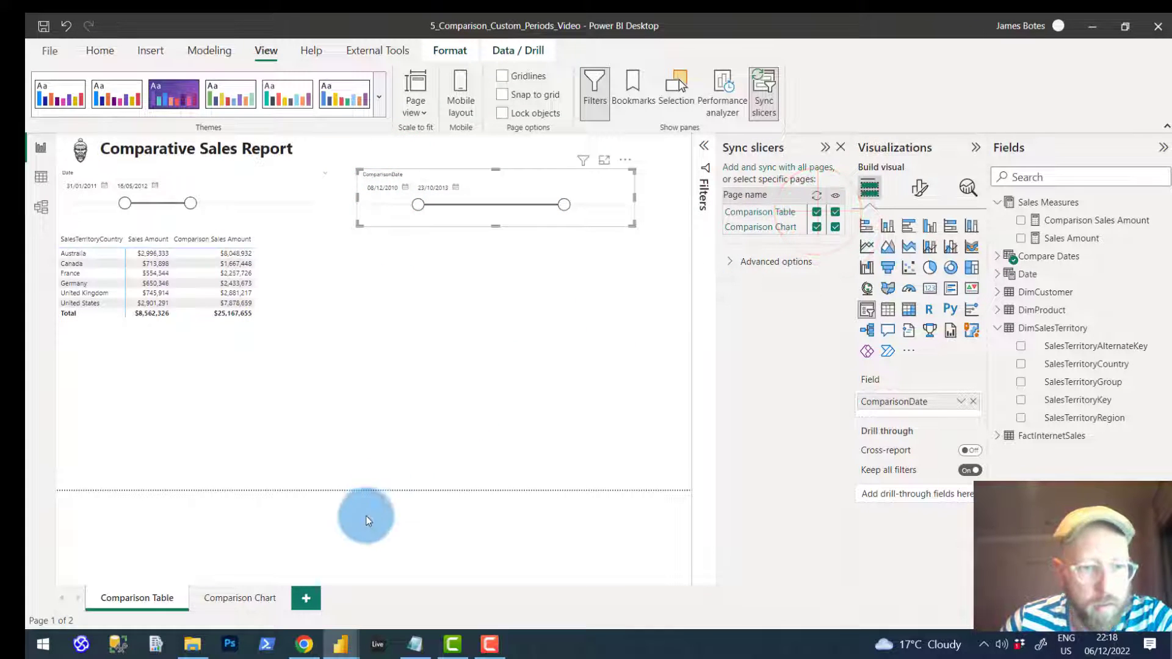
Add the Comparison Sales Amount measure to the Y-axis of the column chart on the Comparison Chart page.
click(243, 599)
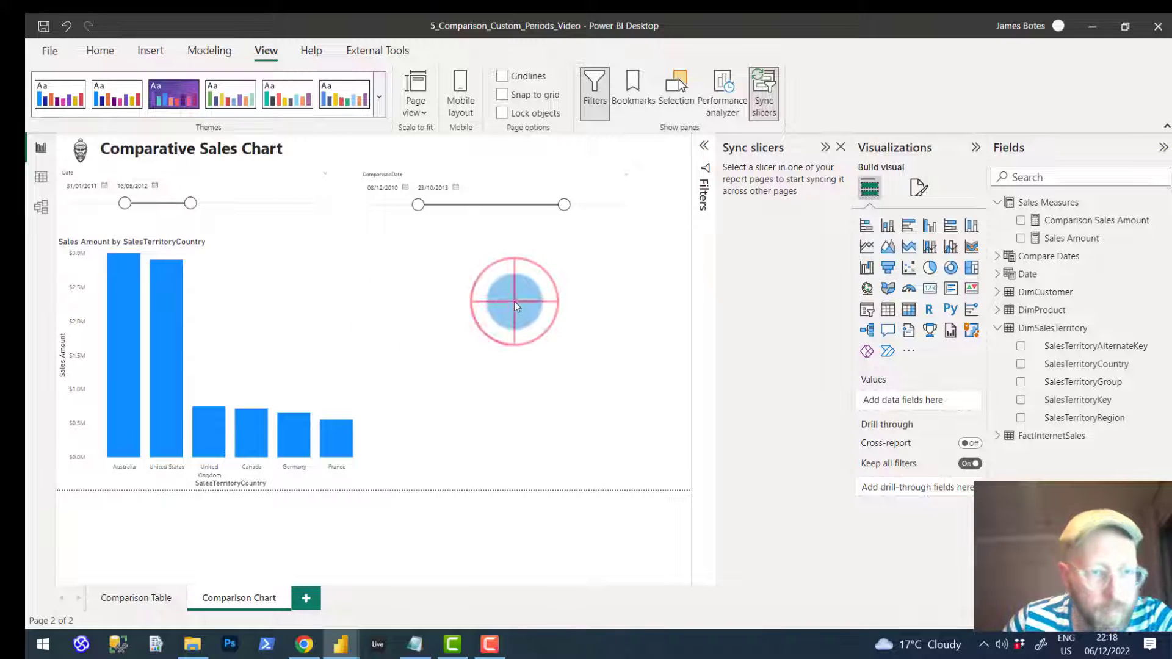
click(232, 250)
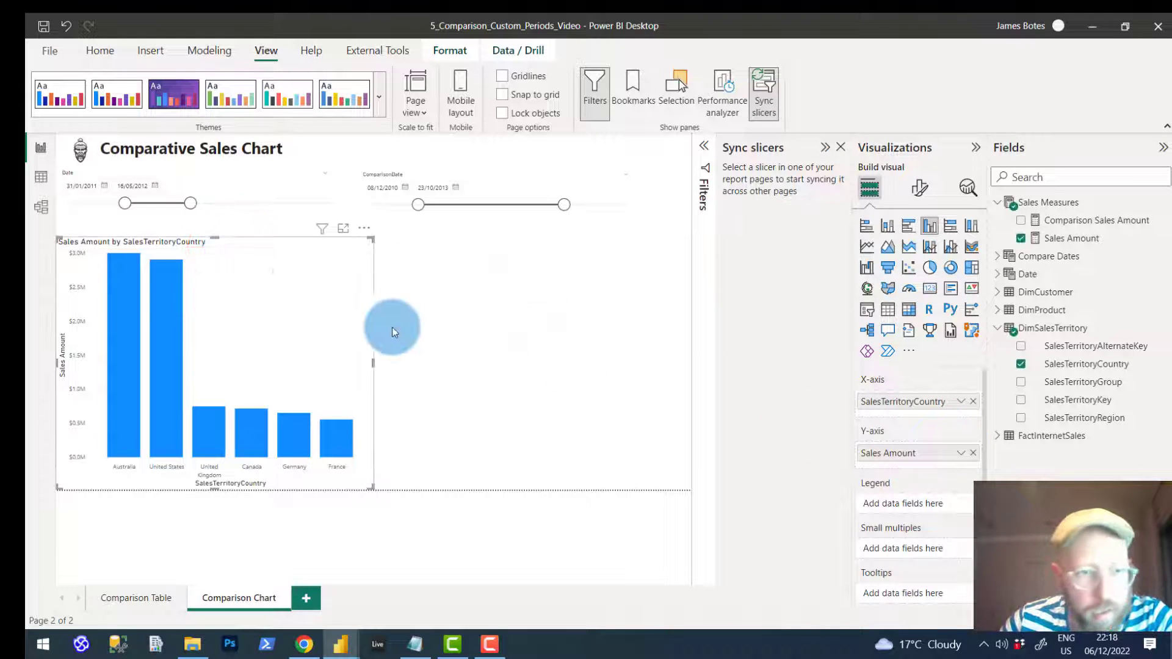
drag(1079, 218, 949, 465)
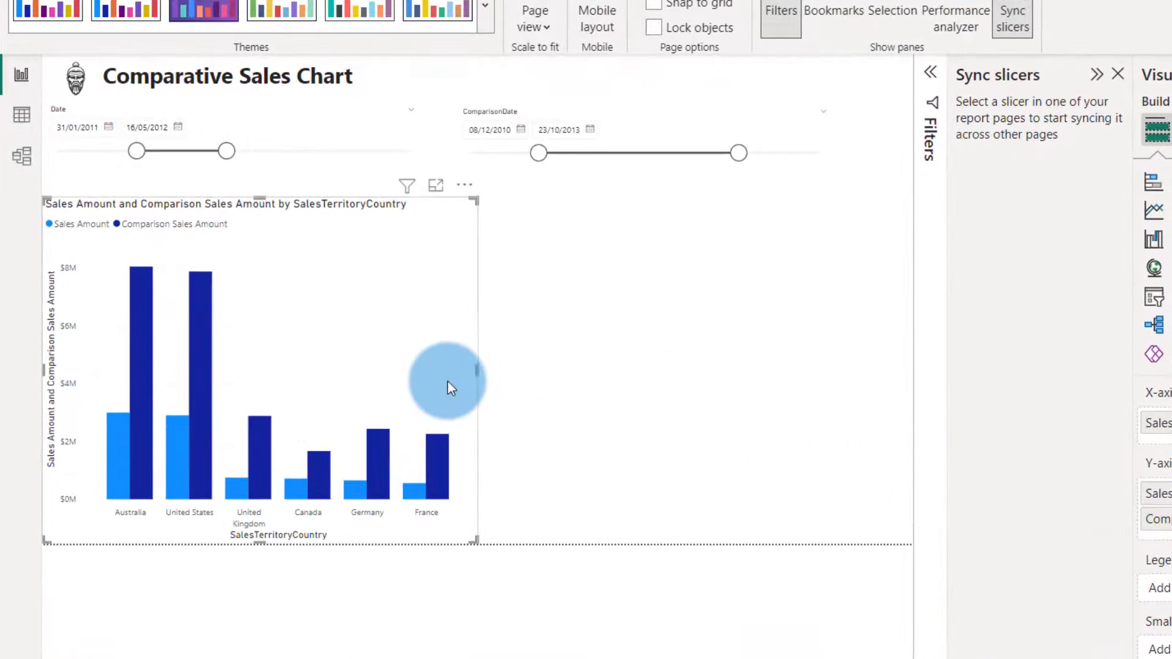
Set the Date slicer to 16/01/2012 through 14/12/2013 and the ComparisonDate slicer to 22/08/2012 through 24/10/2014.
drag(227, 151, 331, 152)
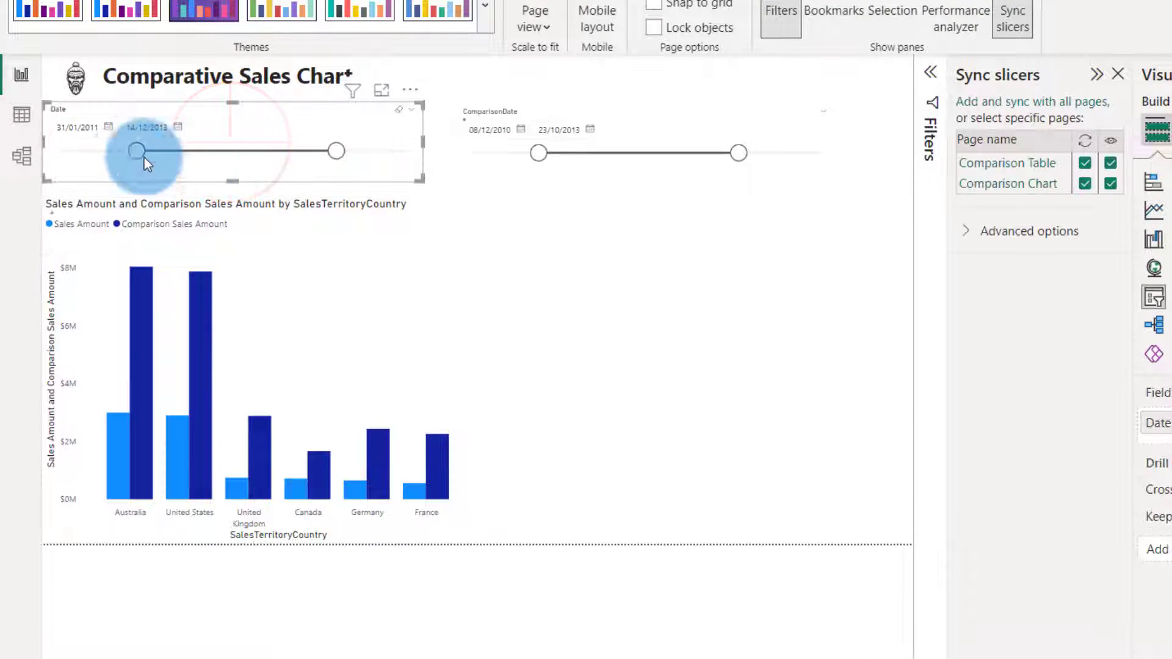
drag(144, 151, 255, 176)
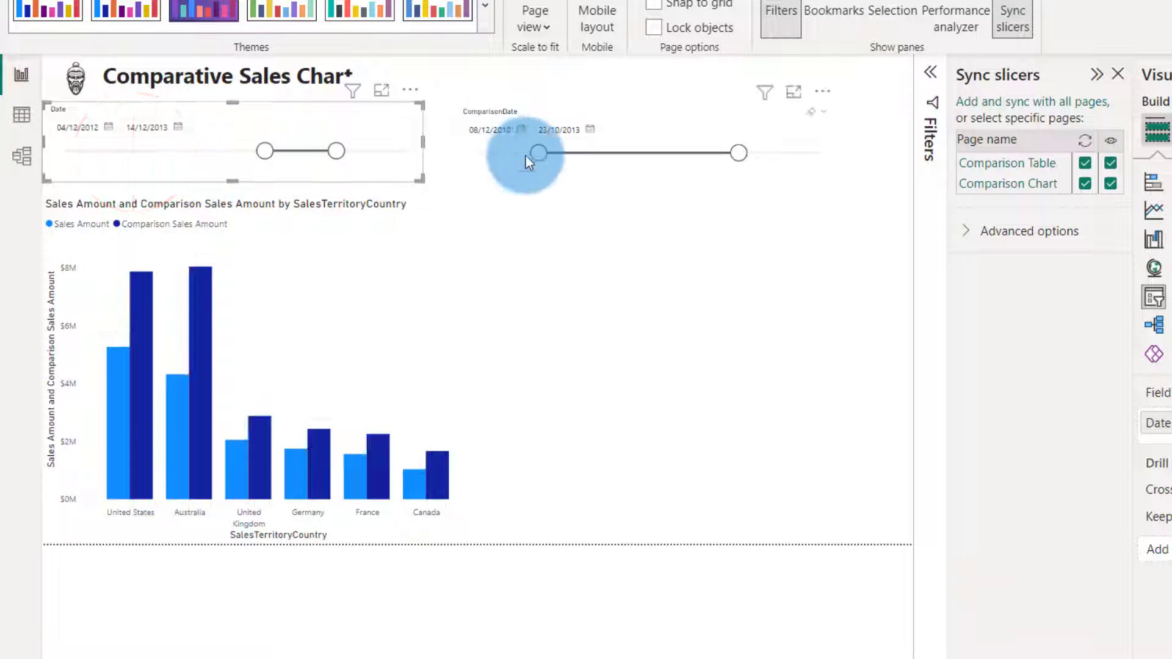
drag(530, 156, 657, 154)
drag(737, 153, 812, 160)
drag(265, 151, 203, 151)
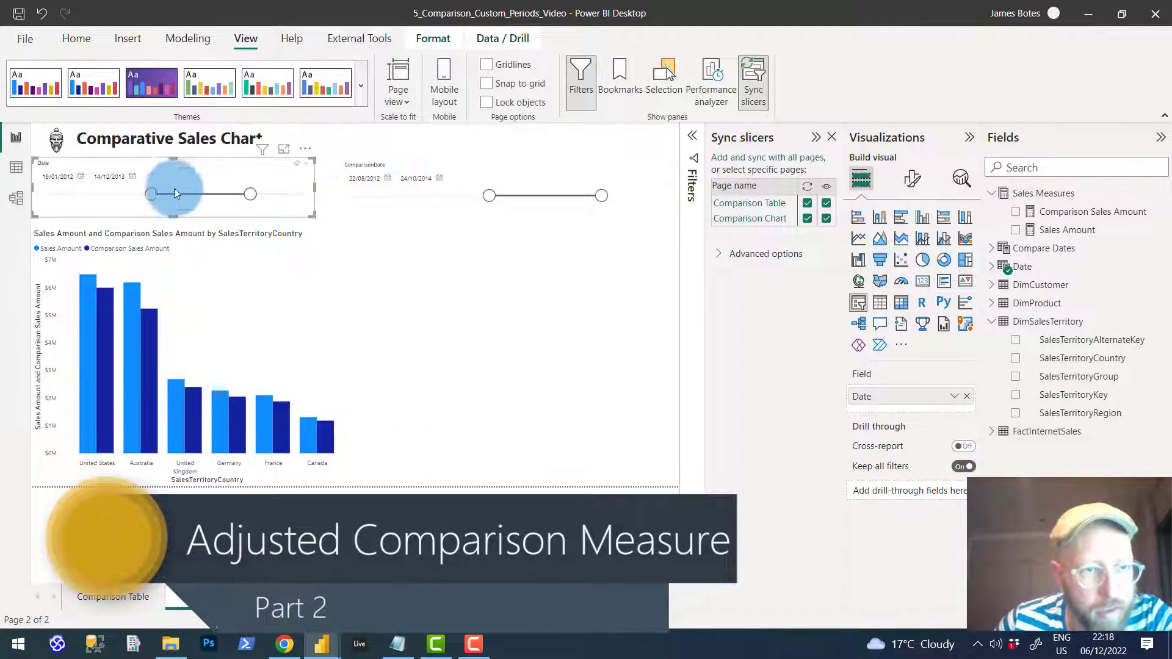
Set the Date slicer to 21/10/2010 through 25/07/2011 and the ComparisonDate slicer's start to 16/08/2010.
drag(152, 197, 87, 195)
drag(250, 194, 148, 203)
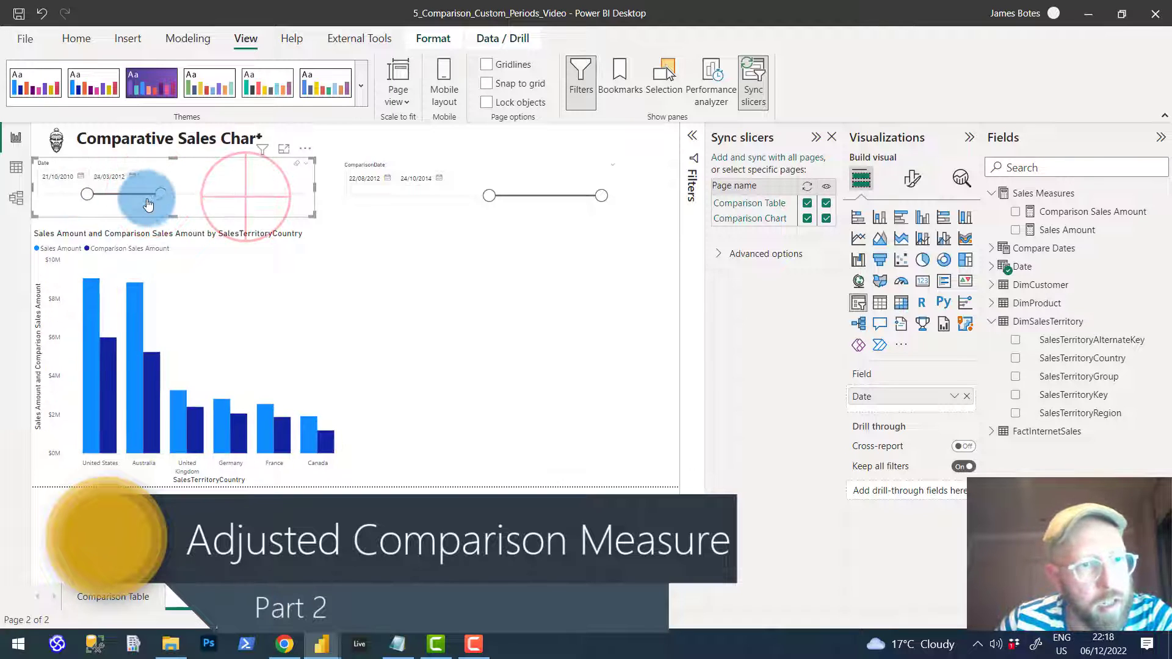
drag(489, 195, 384, 194)
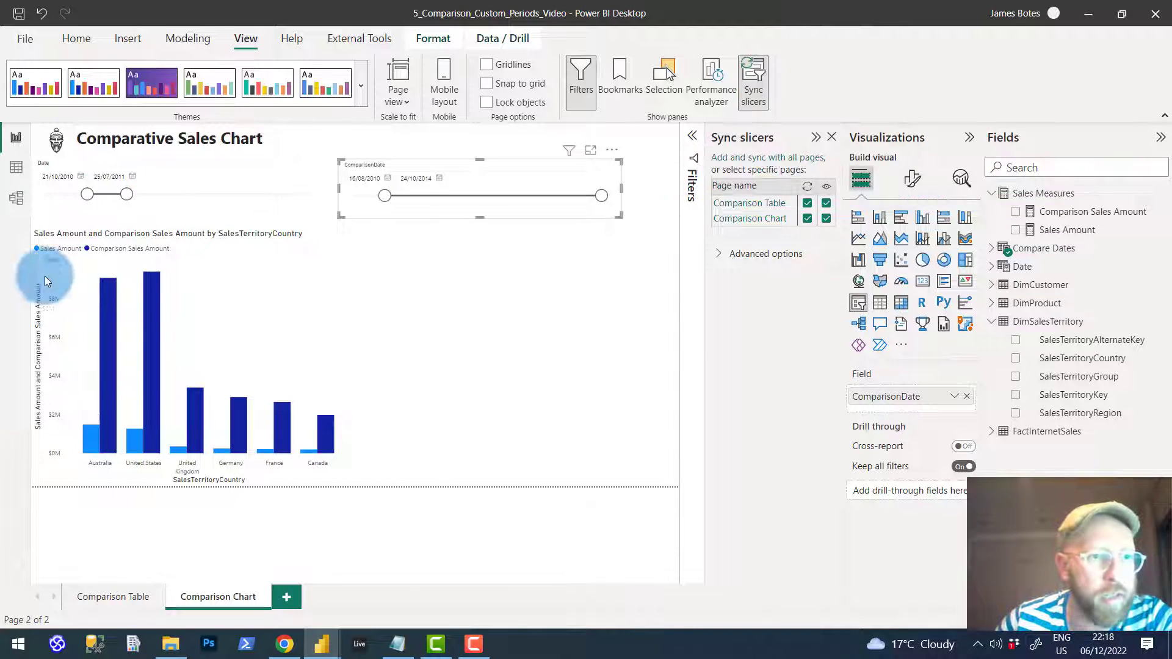
Create a measure in Sales Measures with a formula returning DaysInCurrentPeriod * DailyComparisonSales, where DailyComparisonSales divides ComparisonSales by DaysinComparisonPeriod.
click(1045, 193)
click(1162, 193)
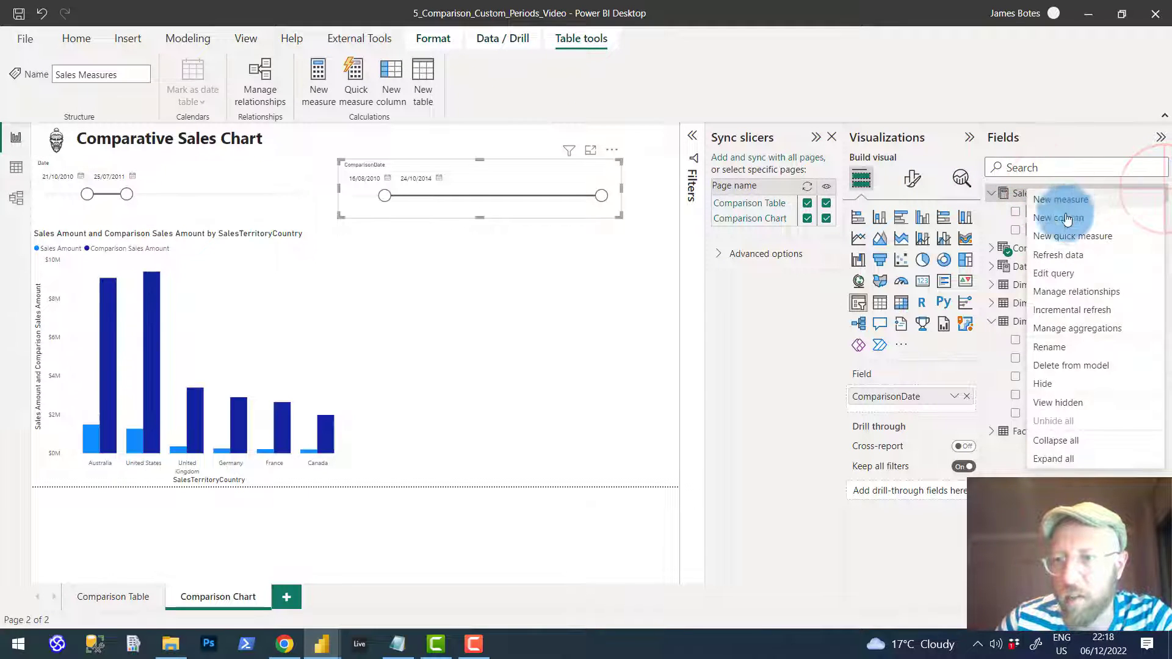
click(1068, 192)
click(1099, 193)
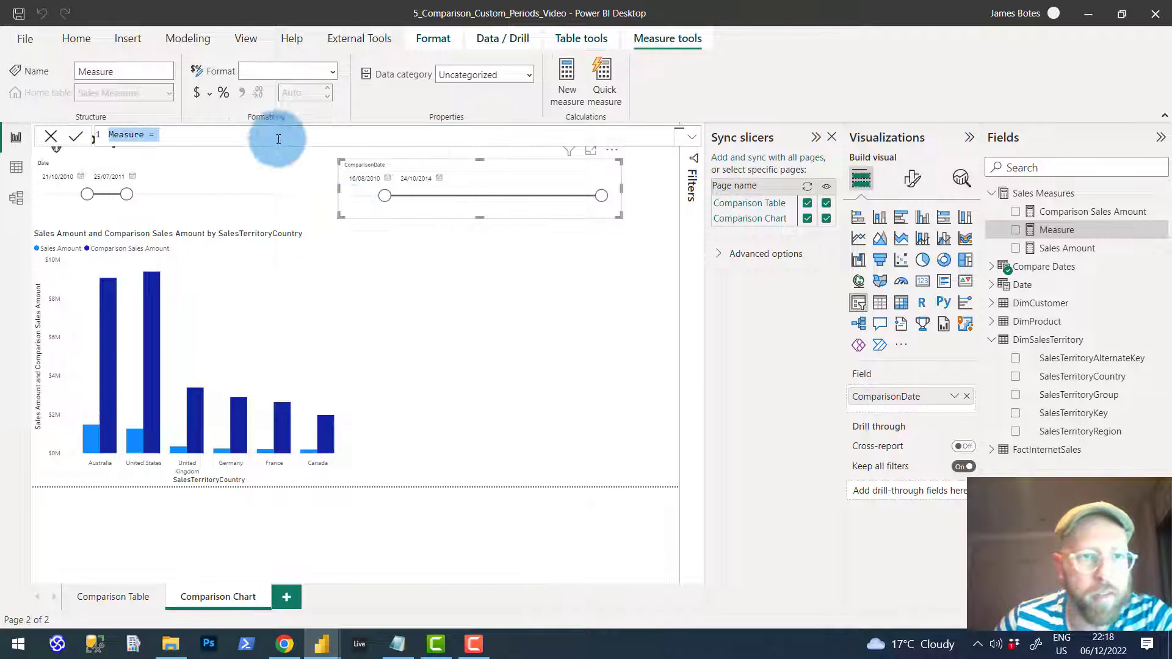
click(685, 128)
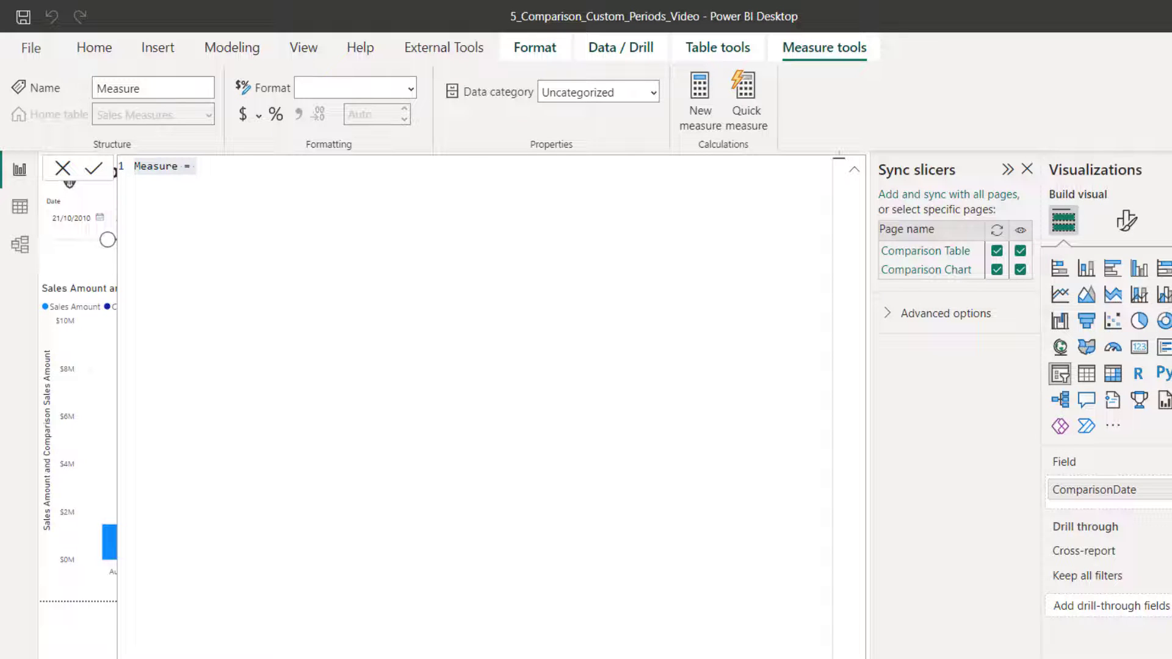
click(283, 171)
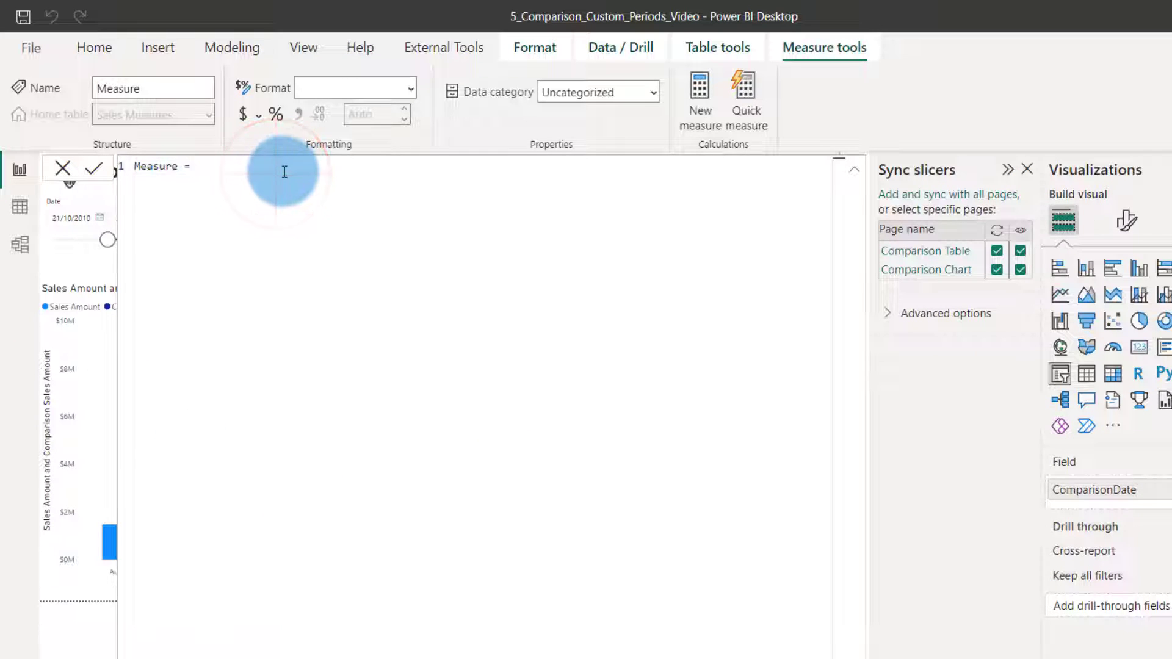
text(VAR CurrentPeriod = VALUES('Date'[Date])     VAR ComparisonPeriod = CALCULATETABLE(         VALUES('Date'[Date]),         REMOVEFILTERS('Date'),         USERELATIONSHIP('Date'[Date], 'Comparison Date'[Comparison Date])     )     VAR ComparisonSales = CALCULATE([Sales Amount], ComparisonPeriod)     VAR DaysInCurrentPeriod = COUNTROWS(CurrentPeriod)     VAR DaysinComparisonPeriod = COUNTROWS(ComparisonPeriod)     VAR DailyComparisonSales =             DIVIDE(                 ComparisonSales,                 DaysinComparisonPeriod             )     VAR Result = DaysInCurrentPeriod * DailyComparisonSales     RETURN         Result)
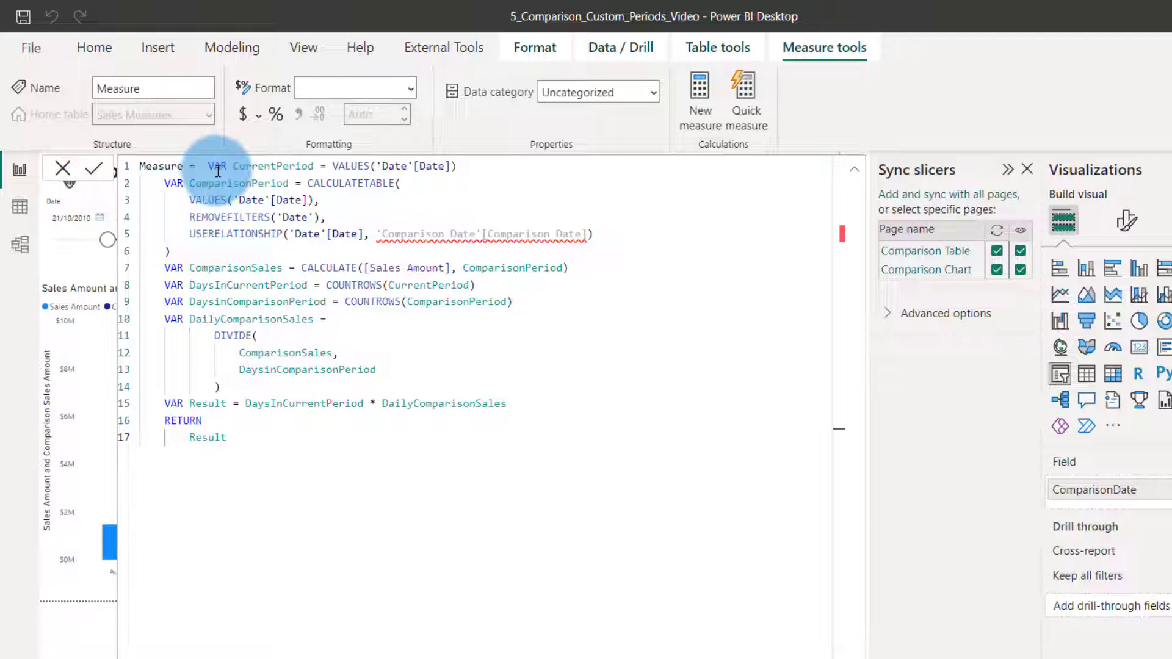
Replace the second USERELATIONSHIP argument in the new measure's formula with 'Compare Dates'[ComparisonDate].
mouse_move(473, 235)
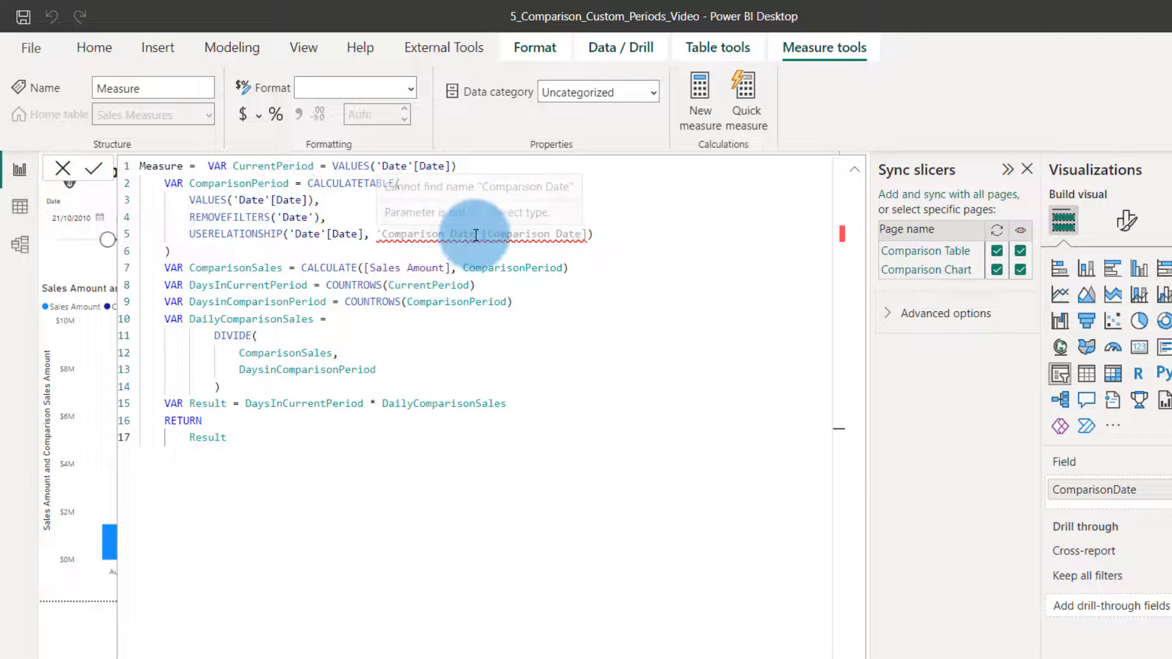
drag(477, 234, 381, 235)
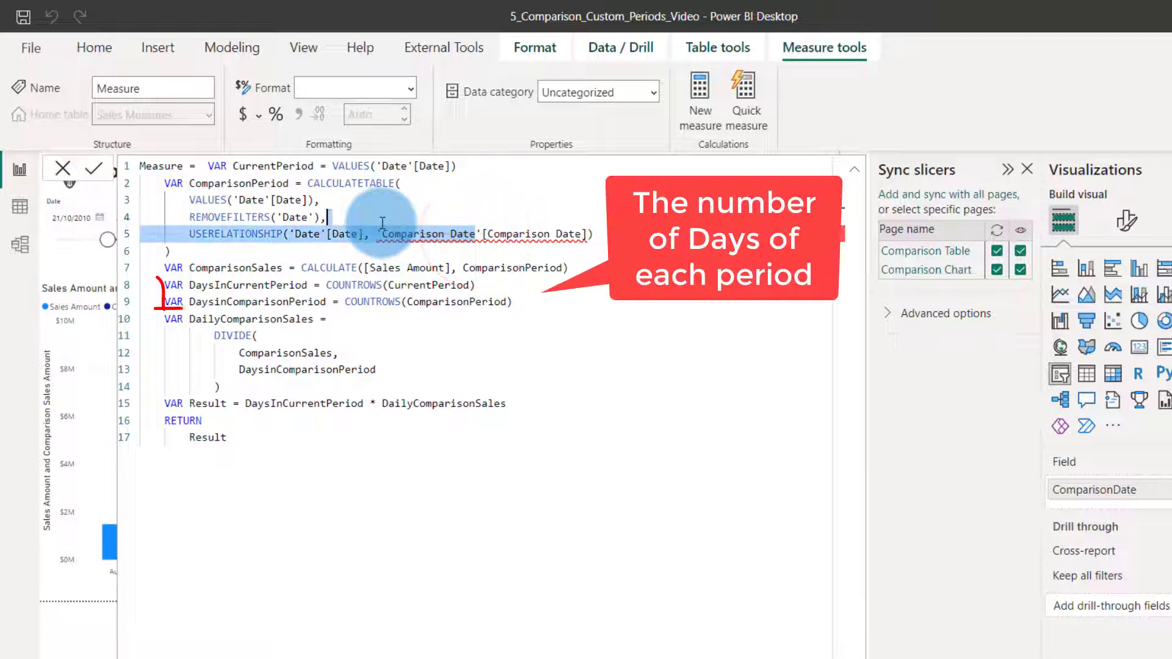
text(Com)
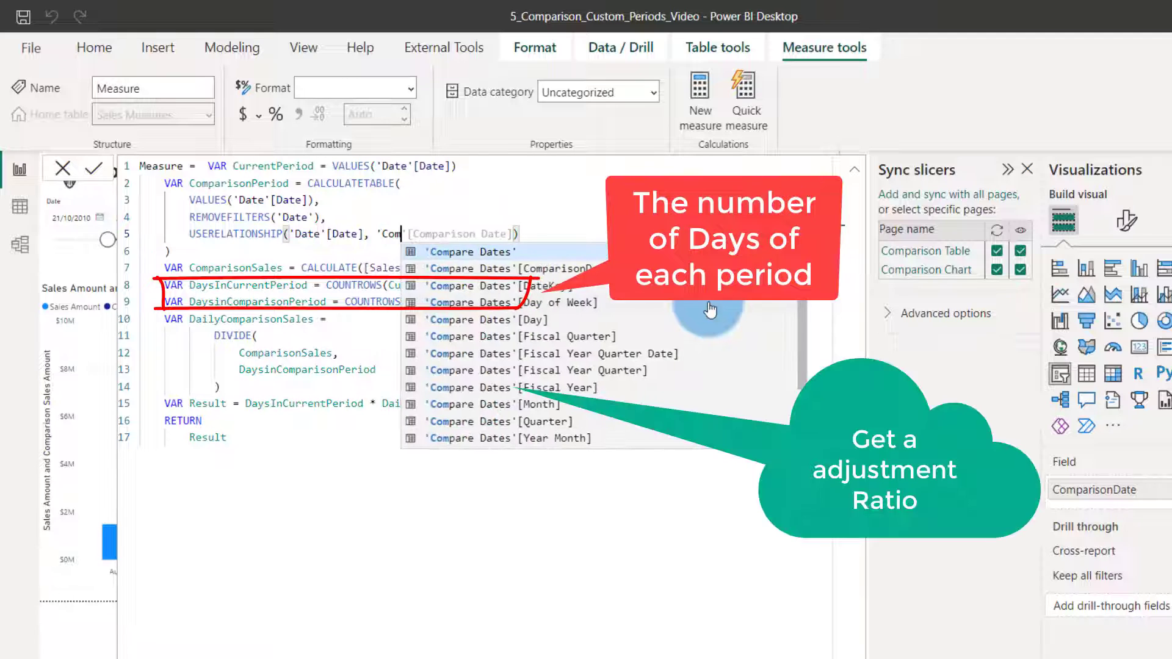
key(Tab)
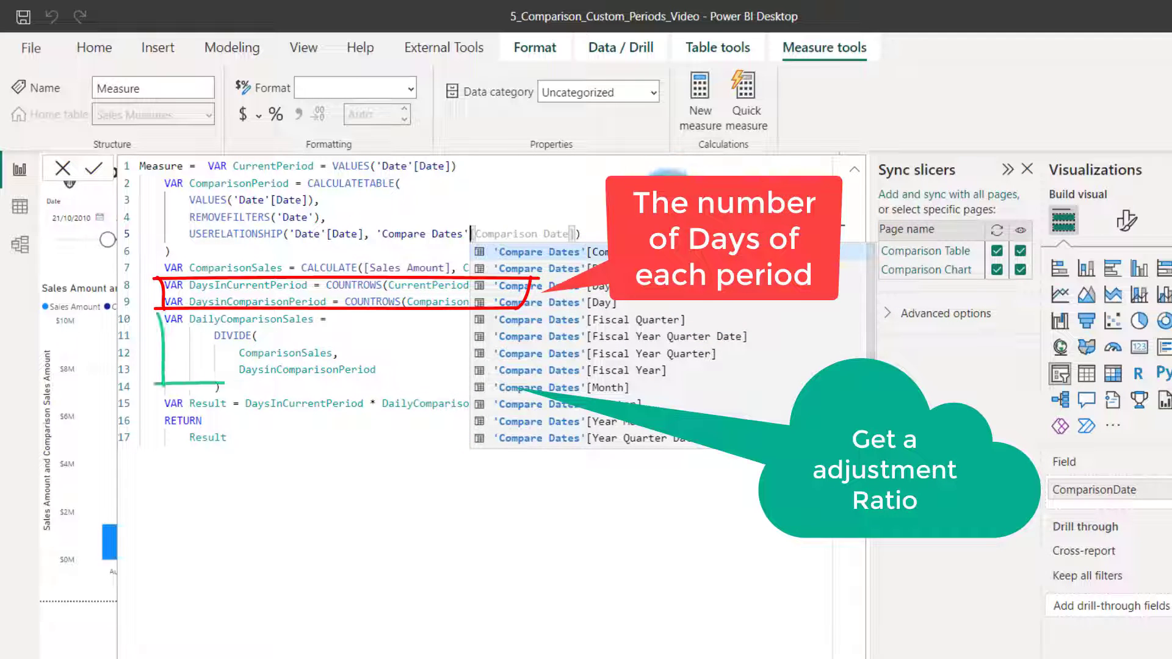
key(Tab)
click(481, 239)
click(577, 235)
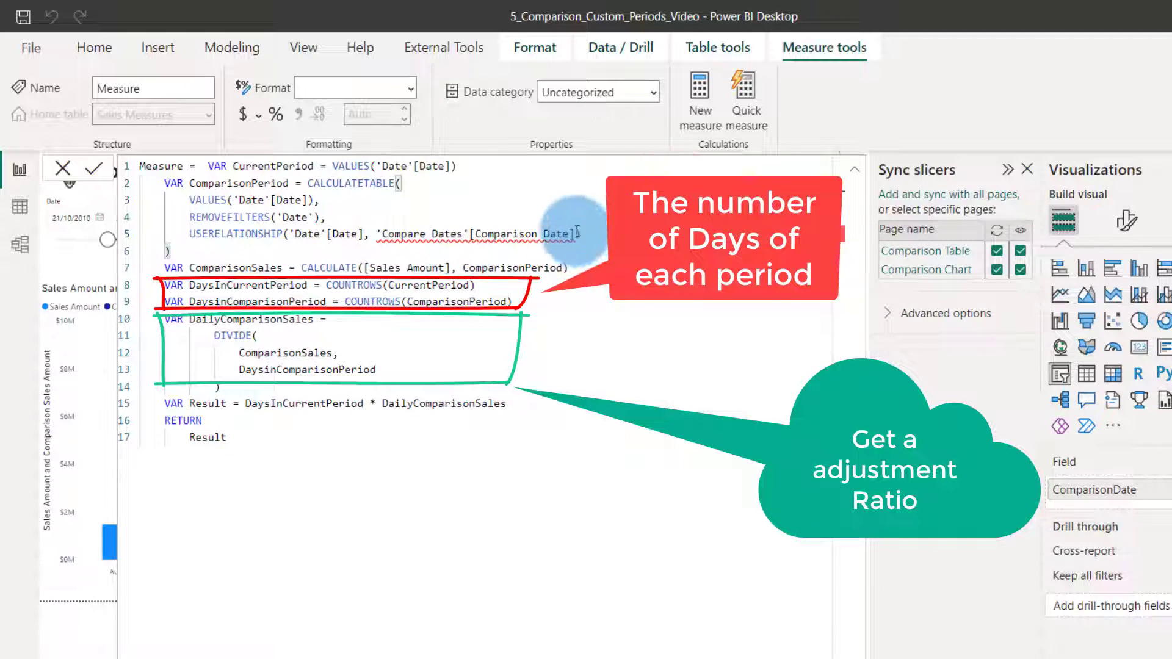
drag(577, 234, 370, 238)
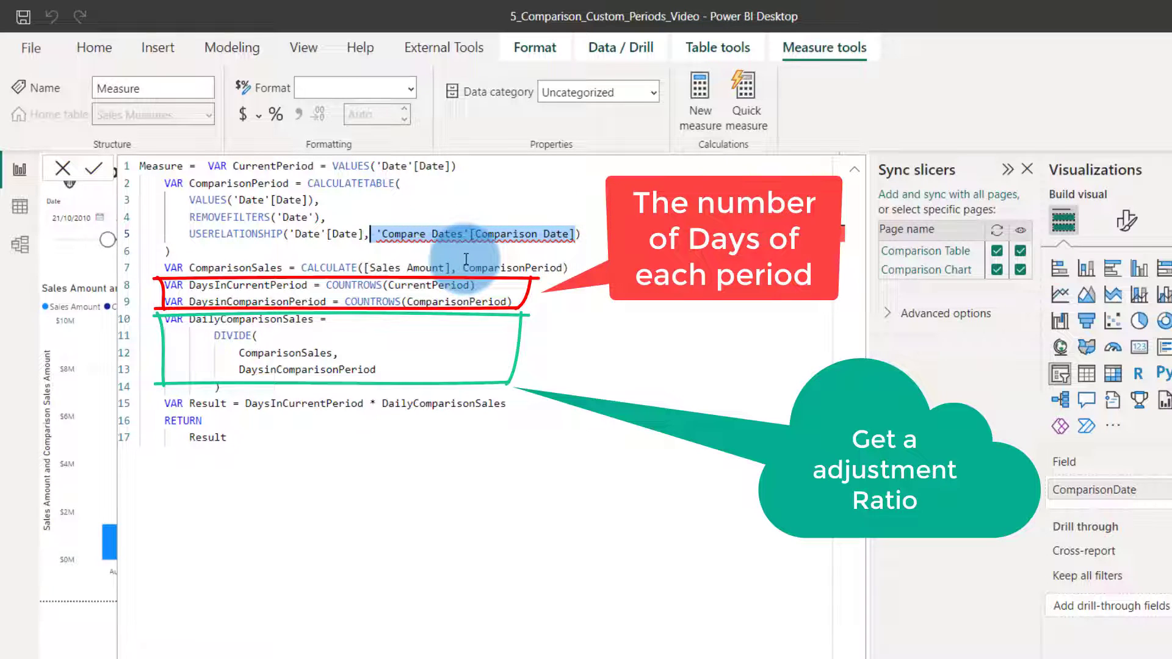
text('Com)
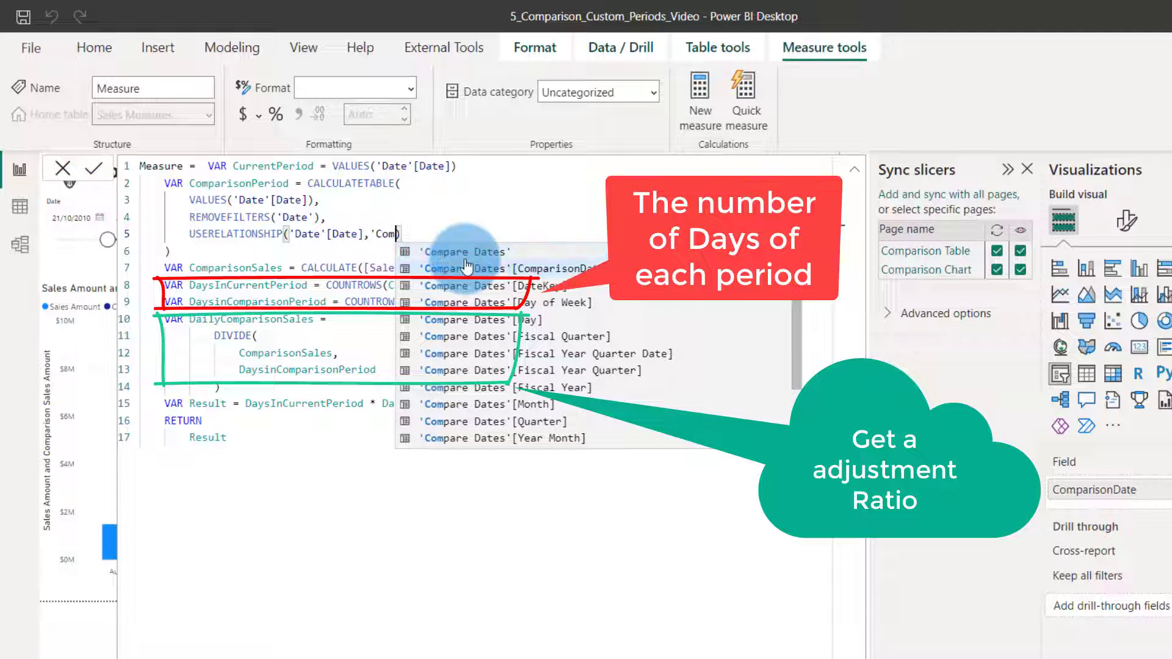
click(466, 269)
click(587, 331)
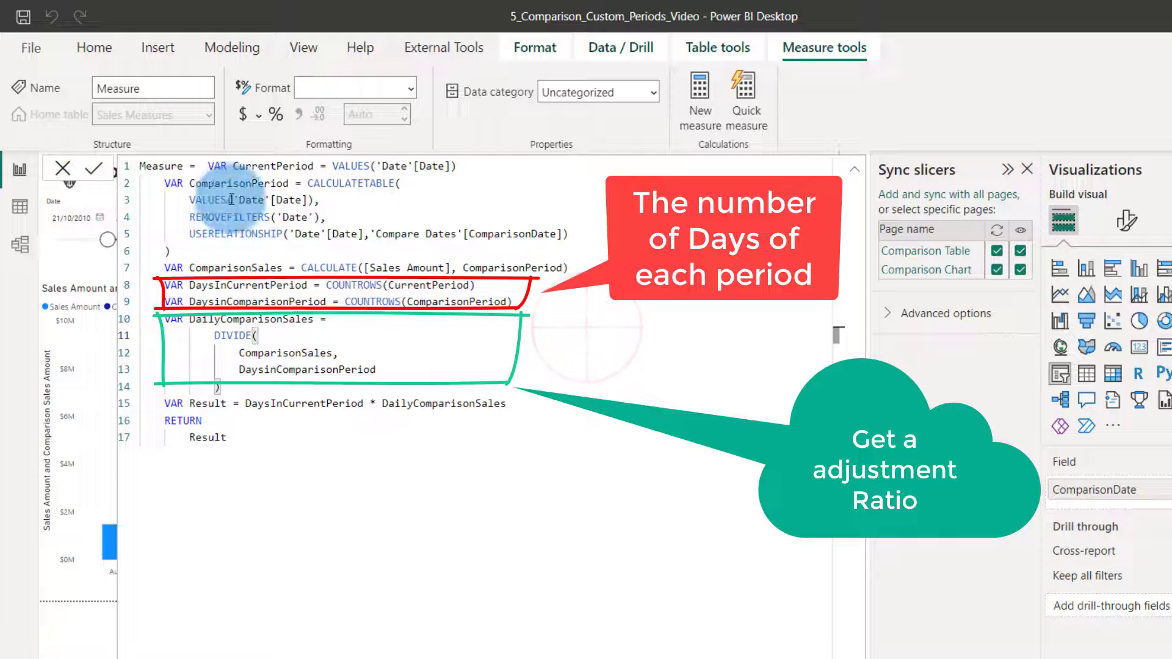
Review the formula's period variables, day counts, DIVIDE expression and returned result.
drag(207, 165, 458, 167)
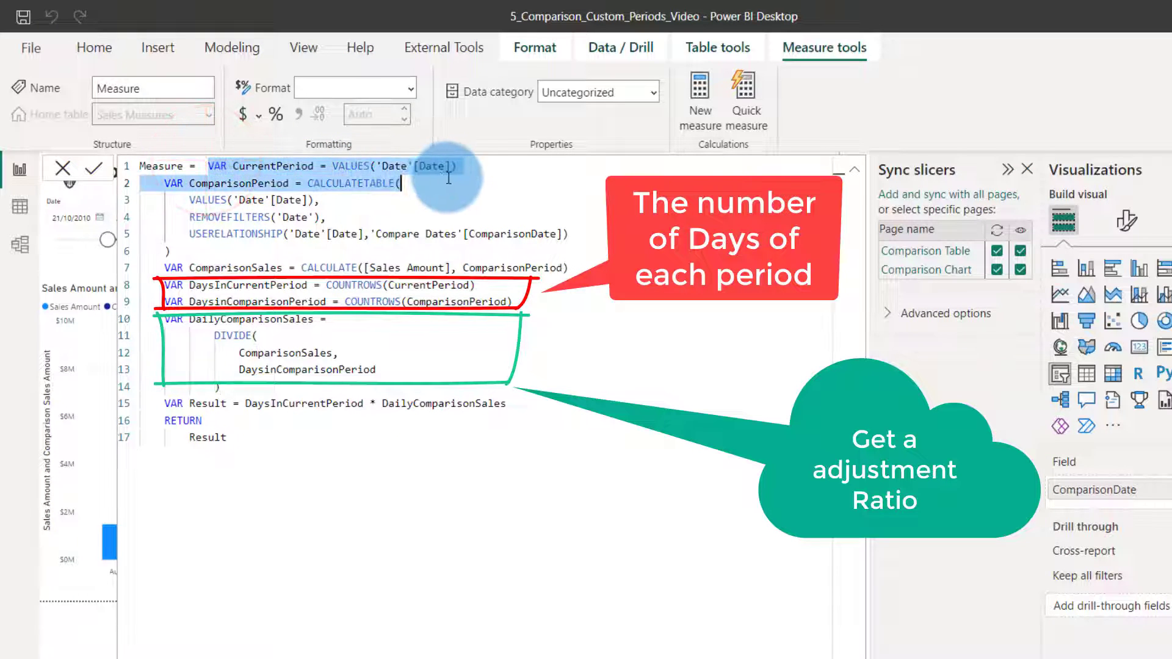
drag(172, 177, 305, 287)
click(290, 267)
click(318, 300)
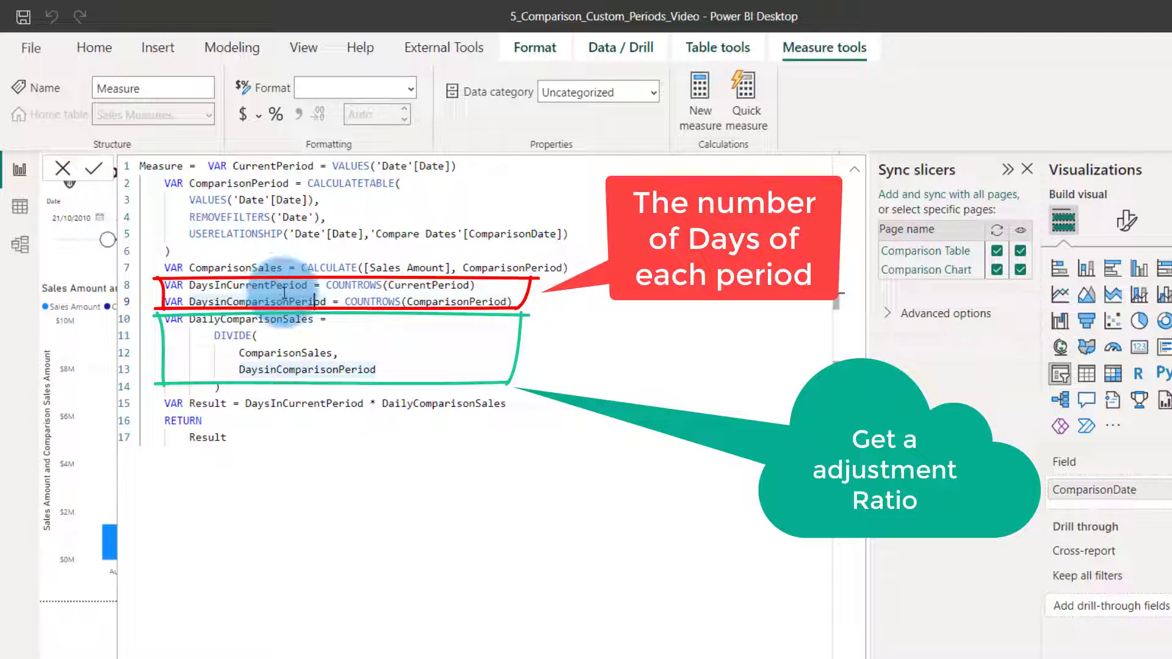
click(214, 301)
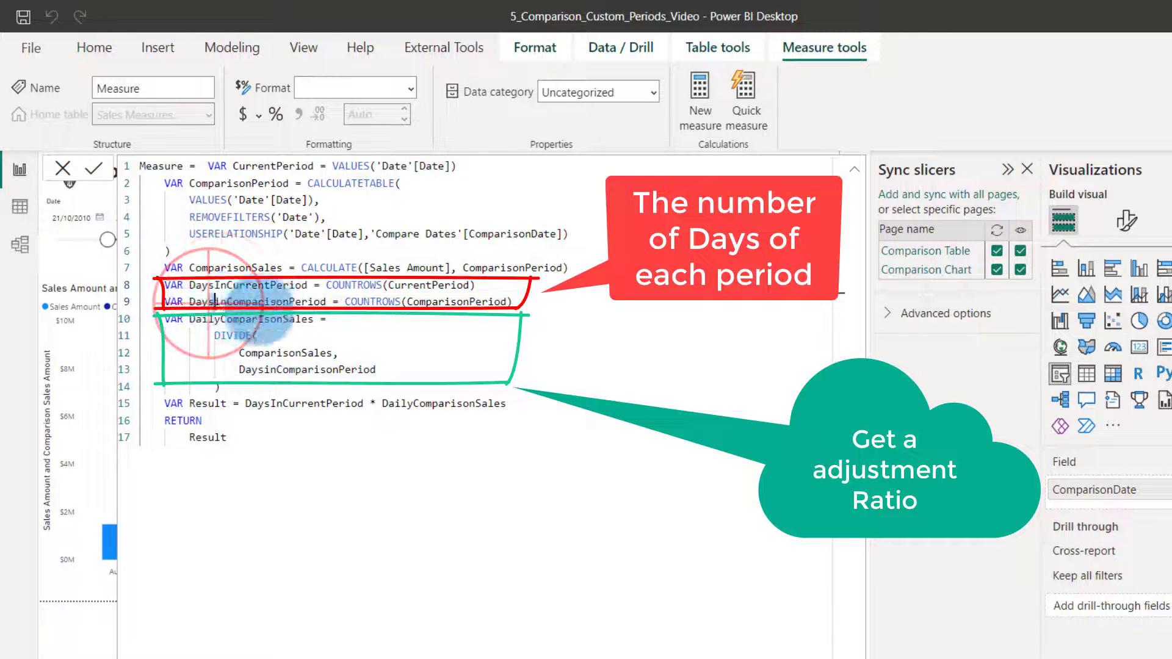
drag(214, 335, 247, 372)
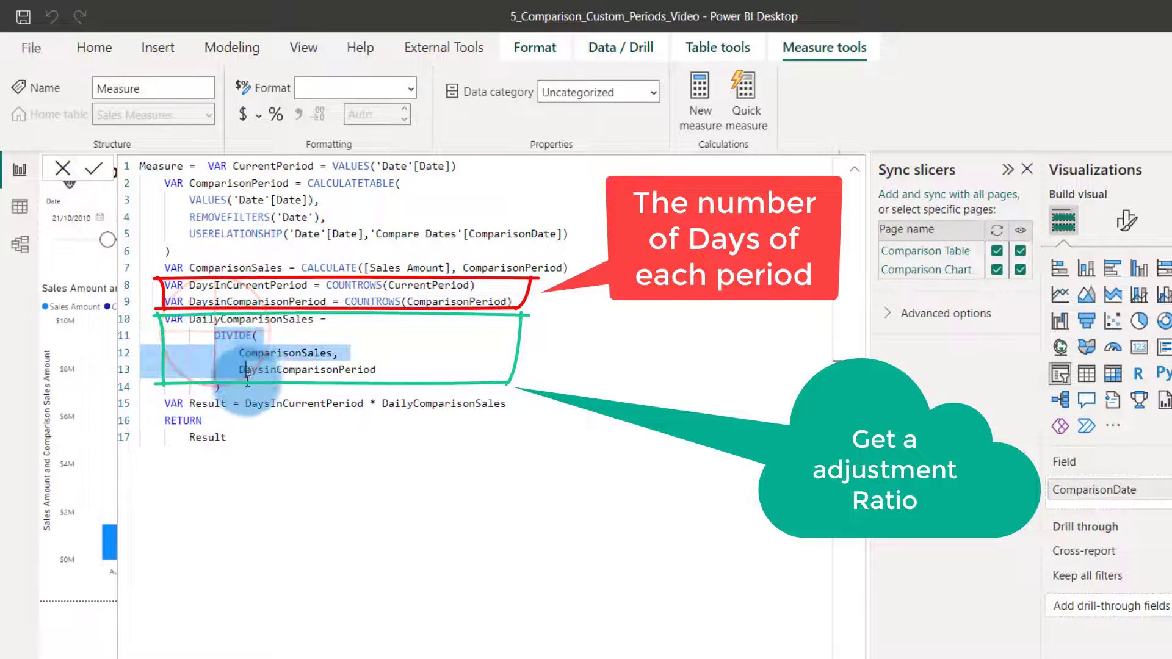
click(257, 427)
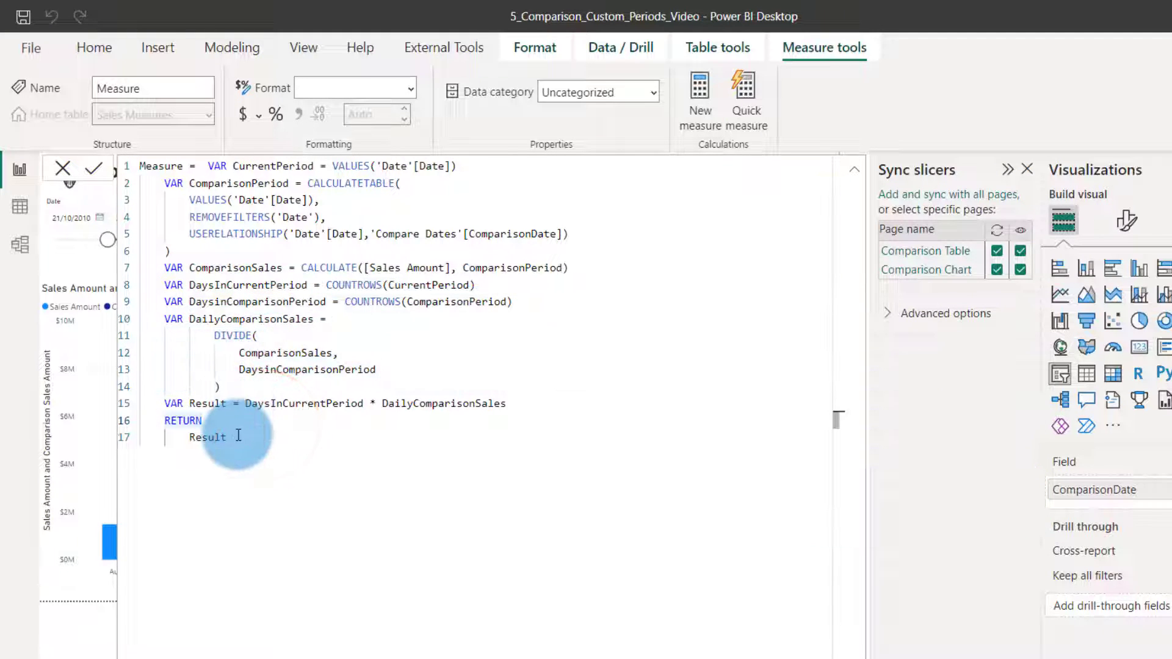
Name the new measure Adjusted Comparison Sales in its formula, commit it and collapse the formula editor.
drag(244, 403, 506, 404)
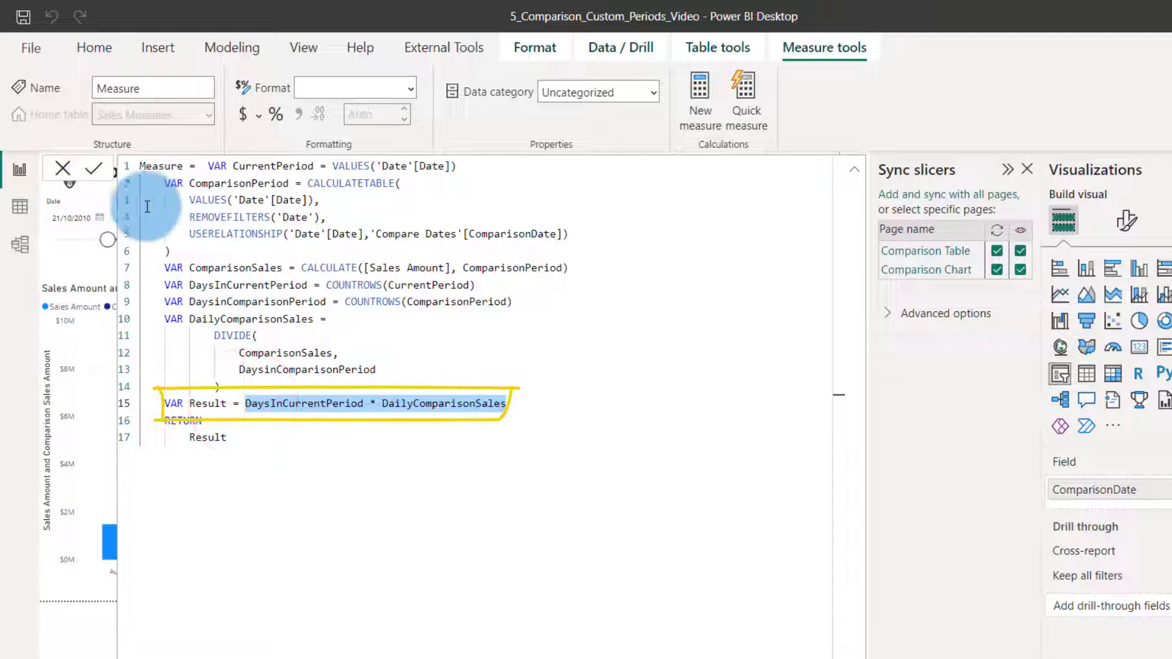
double_click(157, 163)
text(Adjusted Compari)
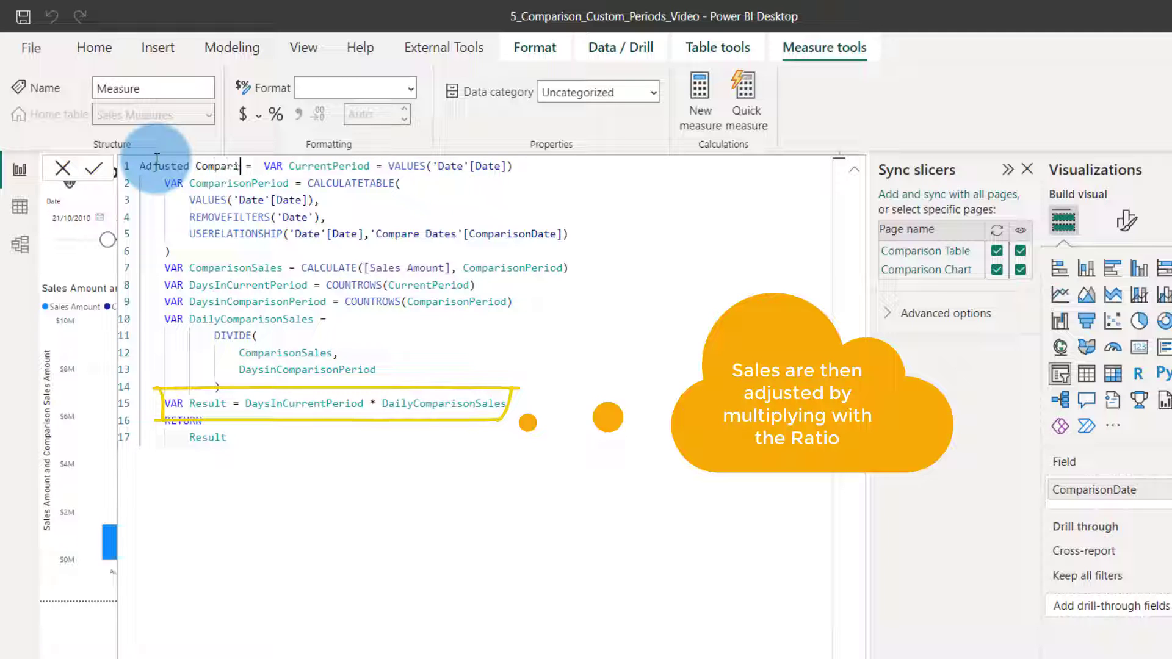
text(son Sales)
click(852, 175)
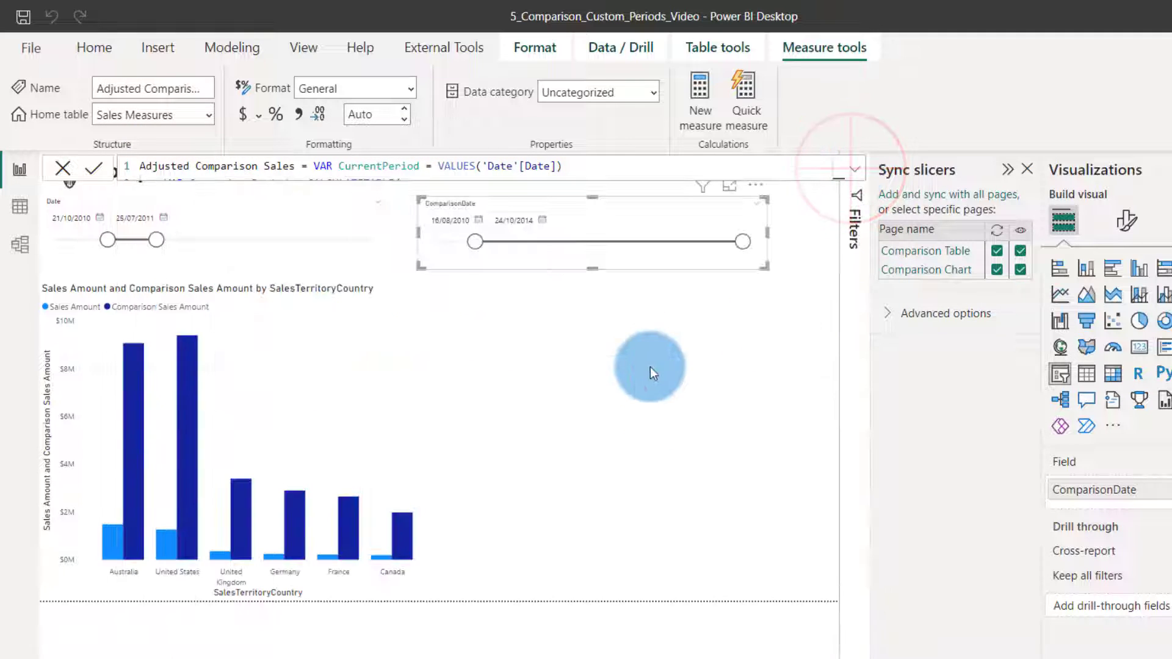
Duplicate the sales by country chart beside the original and replace Comparison Sales Amount with Adjusted Comparison Sales on the copy's Y-axis.
click(380, 273)
click(581, 353)
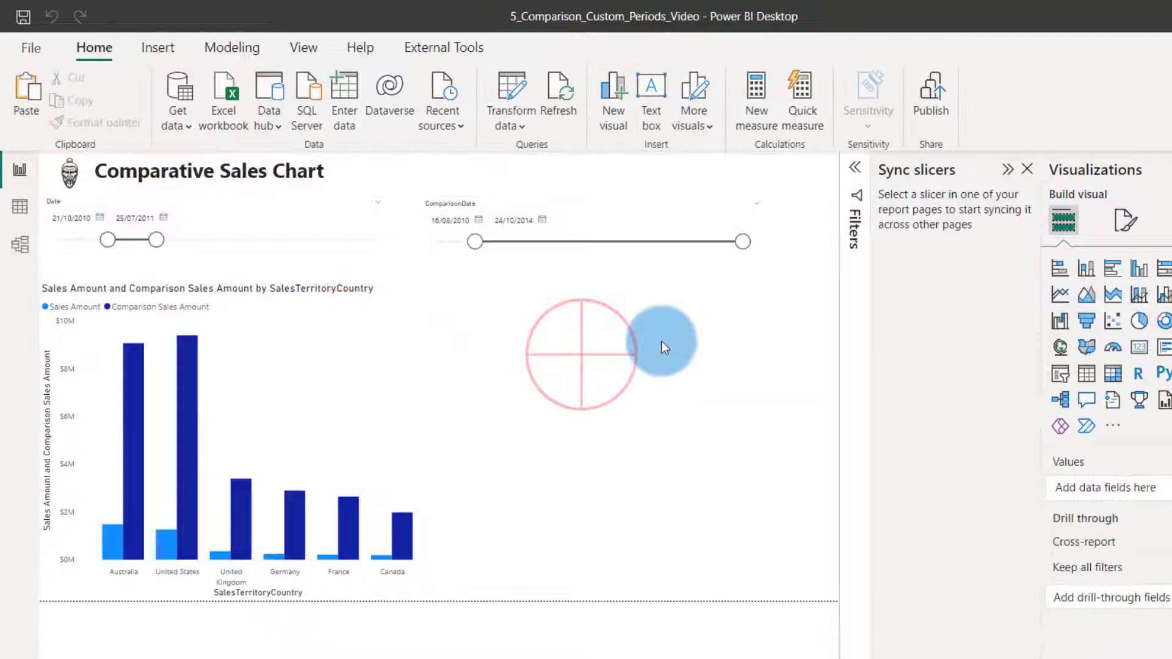
click(369, 288)
key(ctrl+c)
key(ctrl+v)
drag(369, 287, 764, 287)
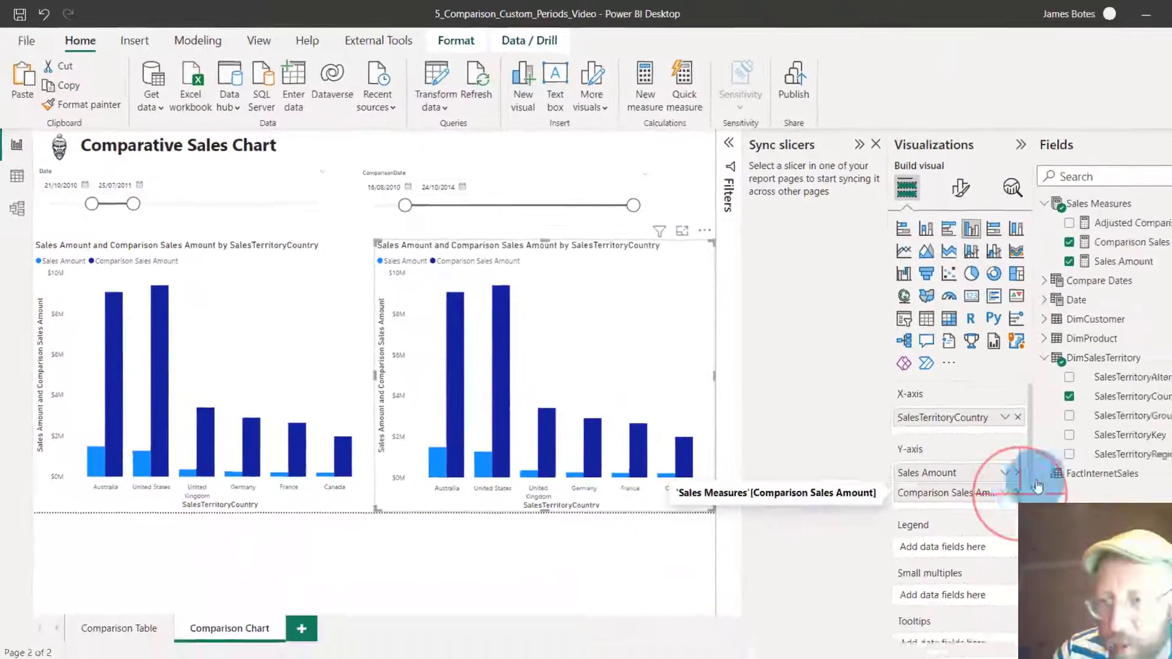
click(1062, 225)
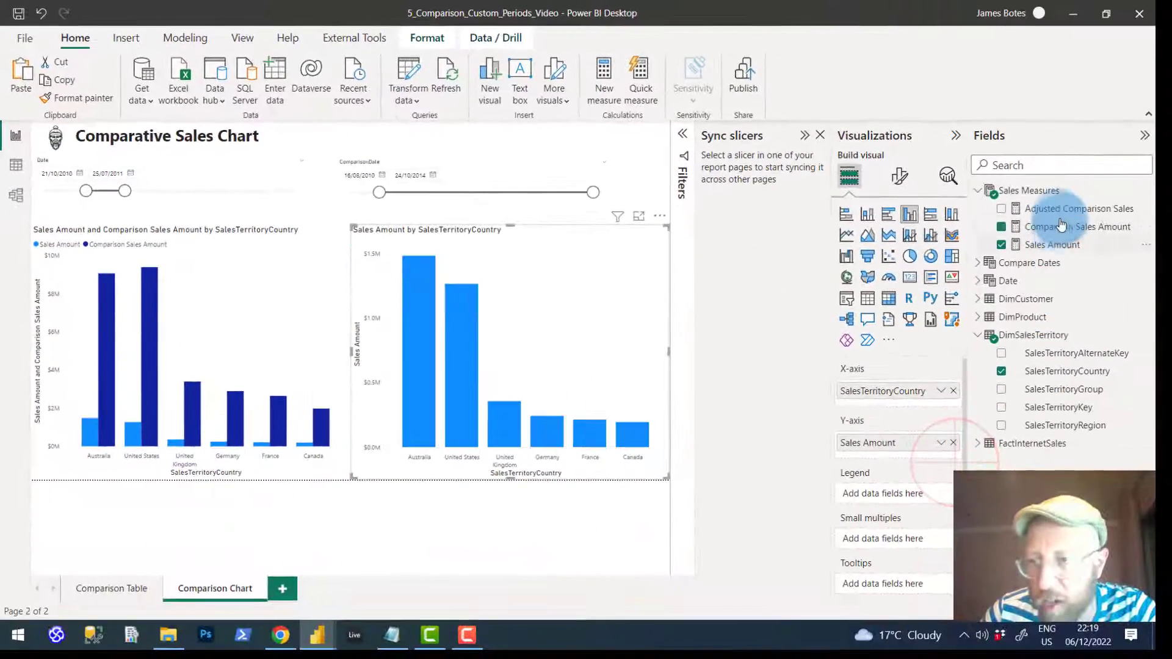
drag(1062, 212, 934, 458)
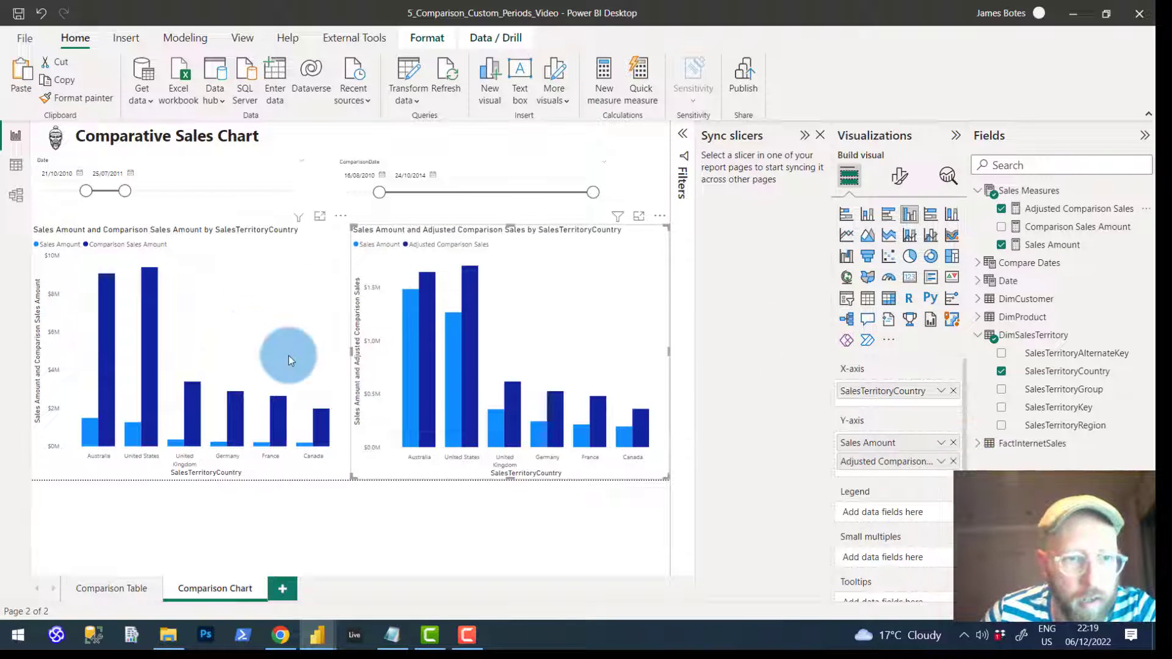
Set the ComparisonDate slicer's end to 13/11/2011 and the Date slicer to 25/12/2012 through 08/06/2014.
click(580, 194)
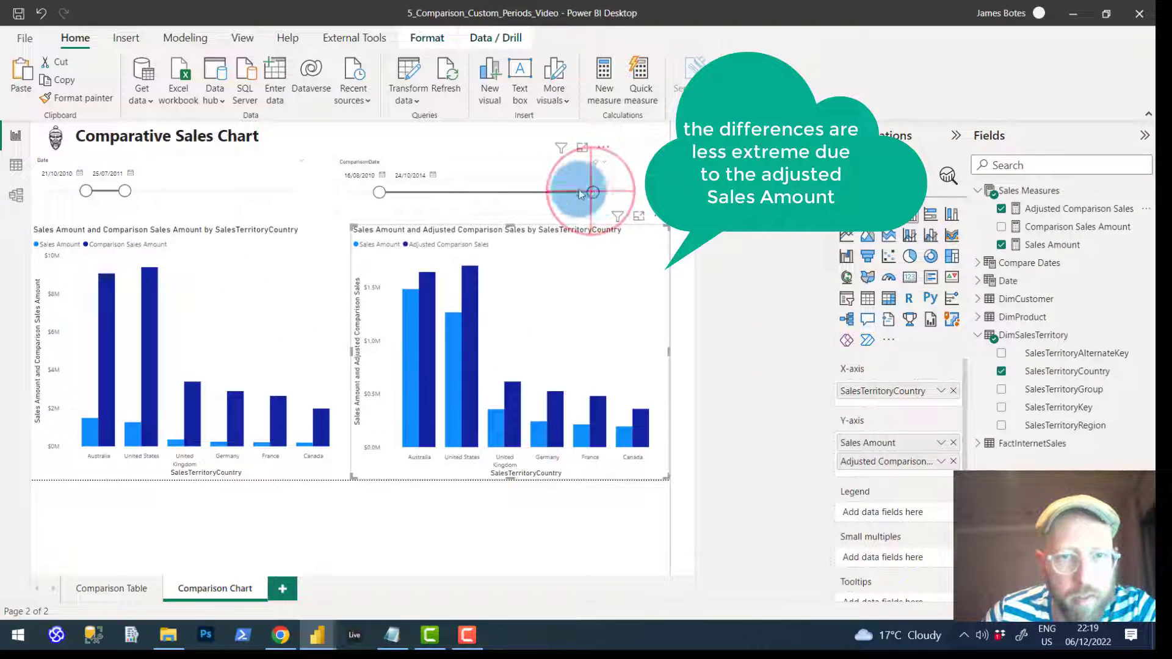
drag(580, 194, 441, 192)
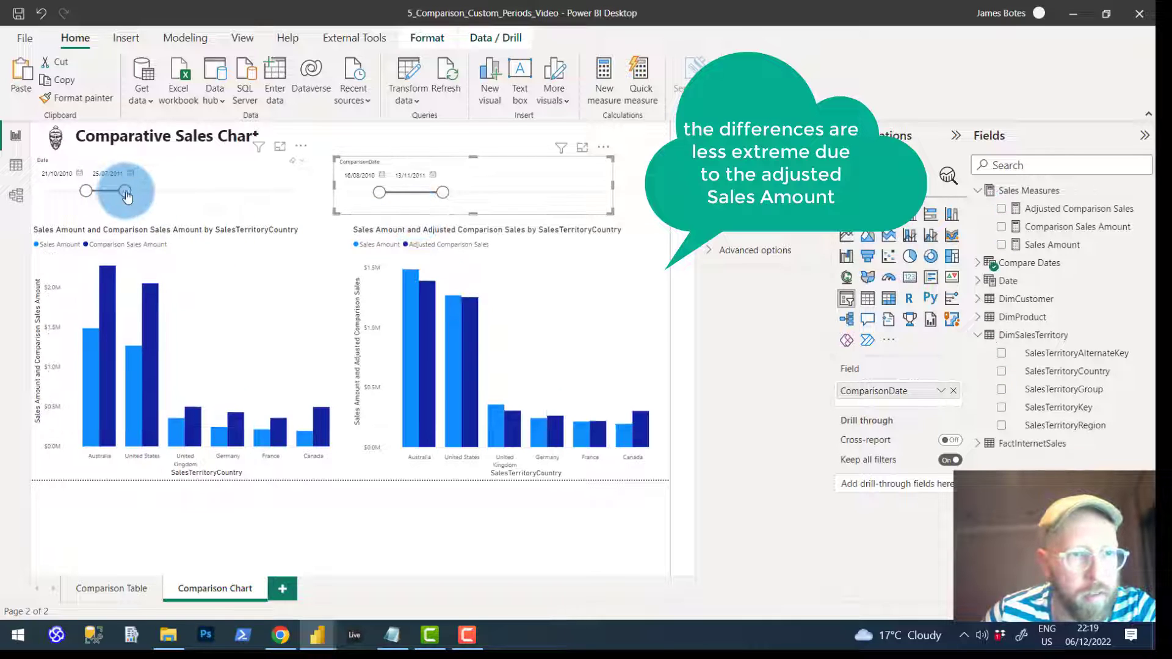
drag(126, 195, 271, 192)
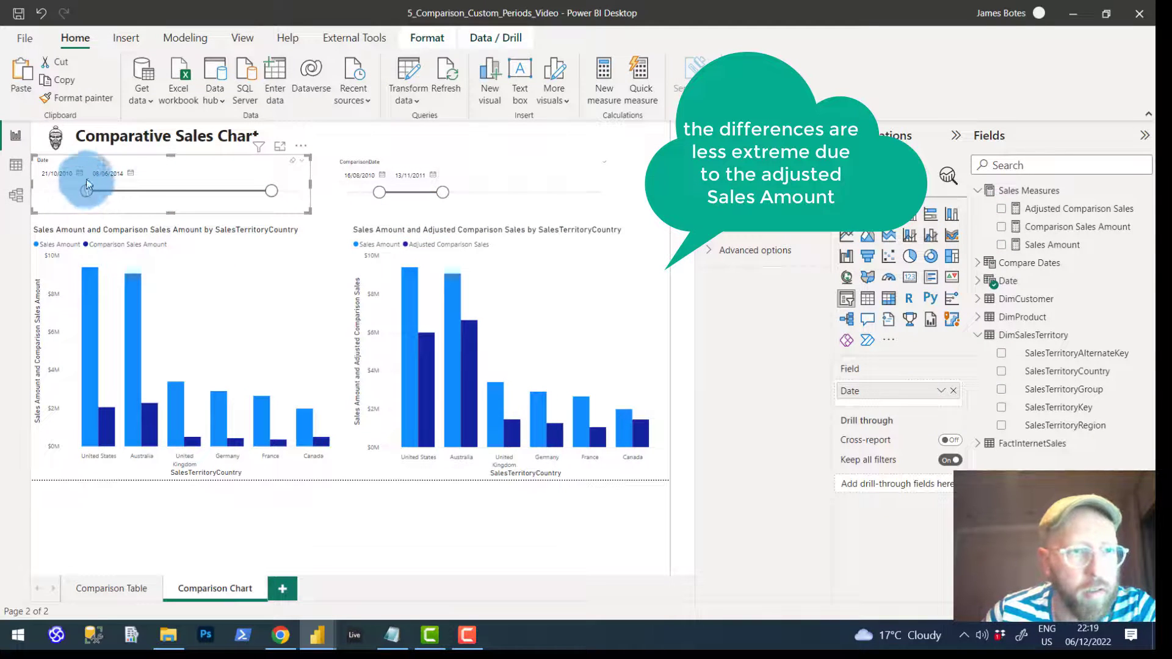
drag(87, 182, 197, 193)
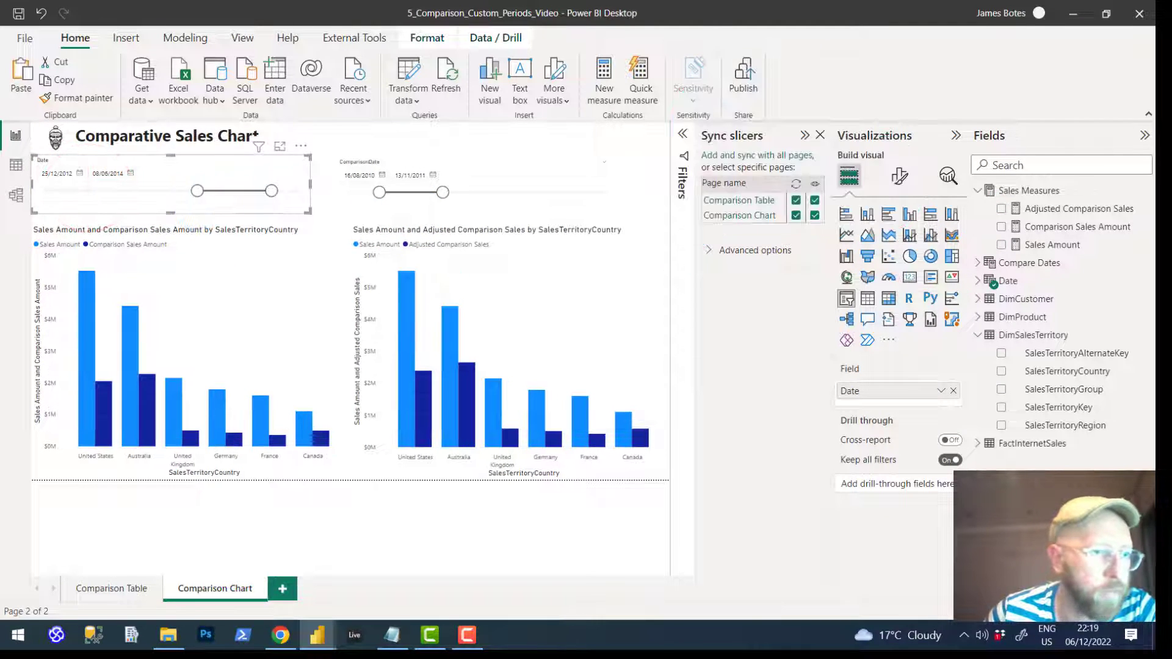